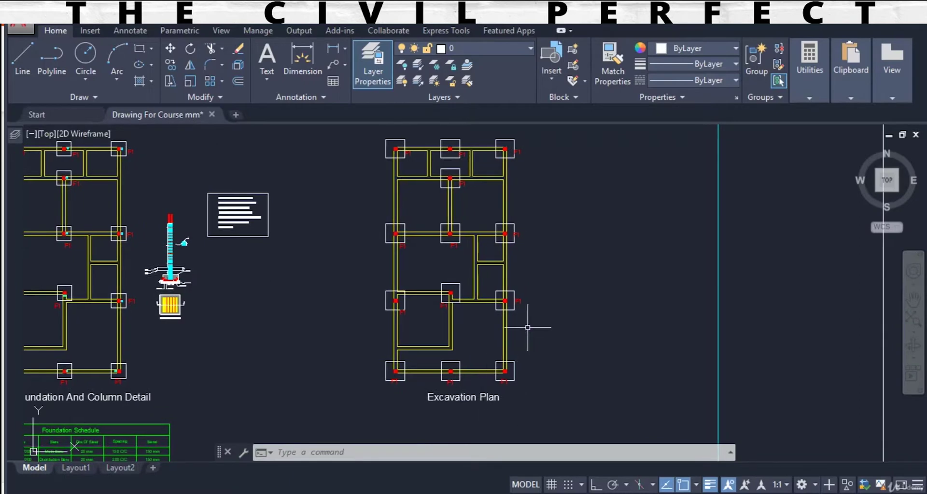
Examine the layout of the F1 isolated footings across the Excavation Plan
left_click_drag(533, 321, 534, 362)
scroll(502, 207, "up", 4)
mouse_move(515, 234)
left_mouse_down()
mouse_move(541, 262)
mouse_move(531, 242)
mouse_move(531, 259)
left_mouse_up()
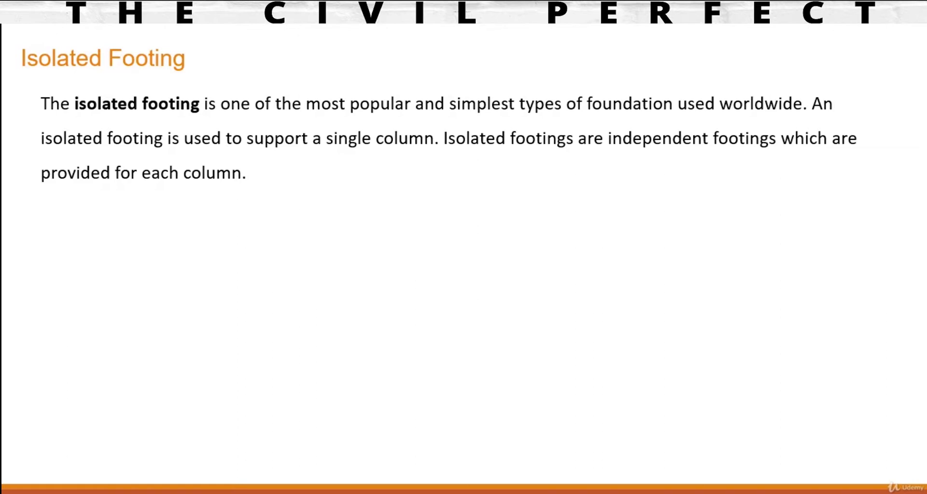
left_click(516, 279)
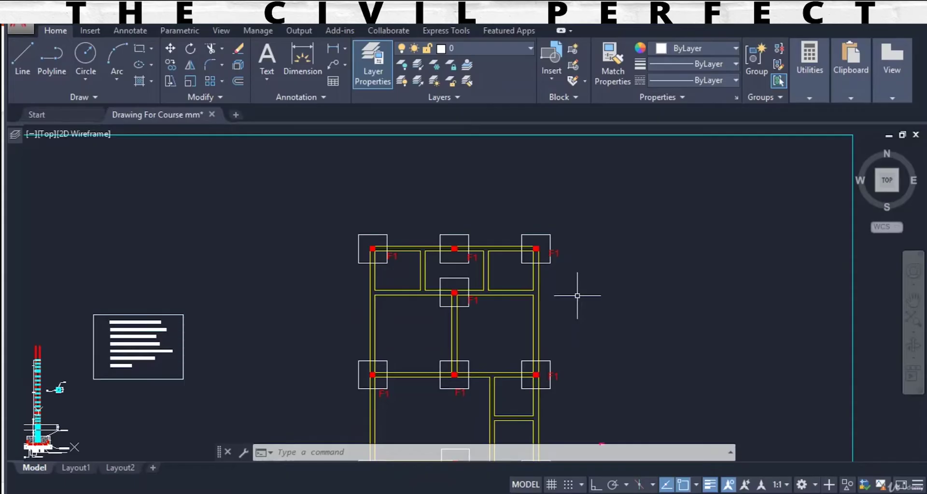
scroll(541, 258, "up", 4)
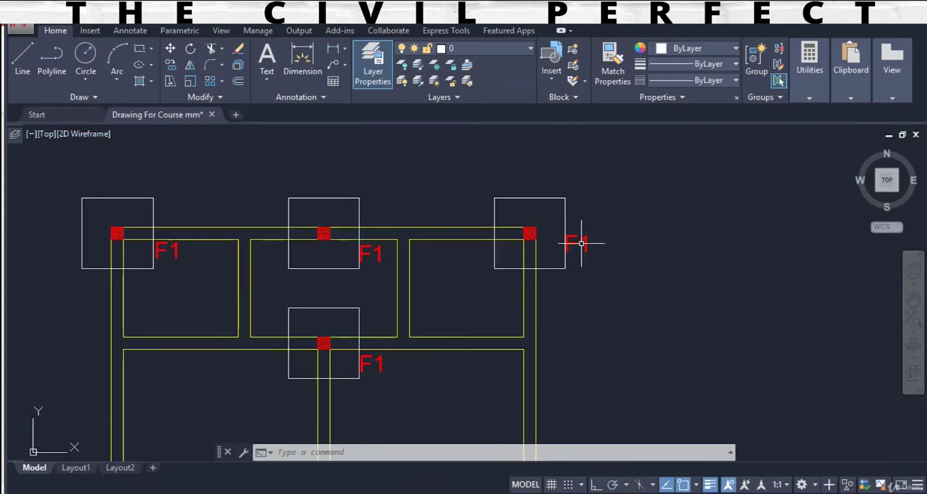
scroll(519, 305, "down", 2)
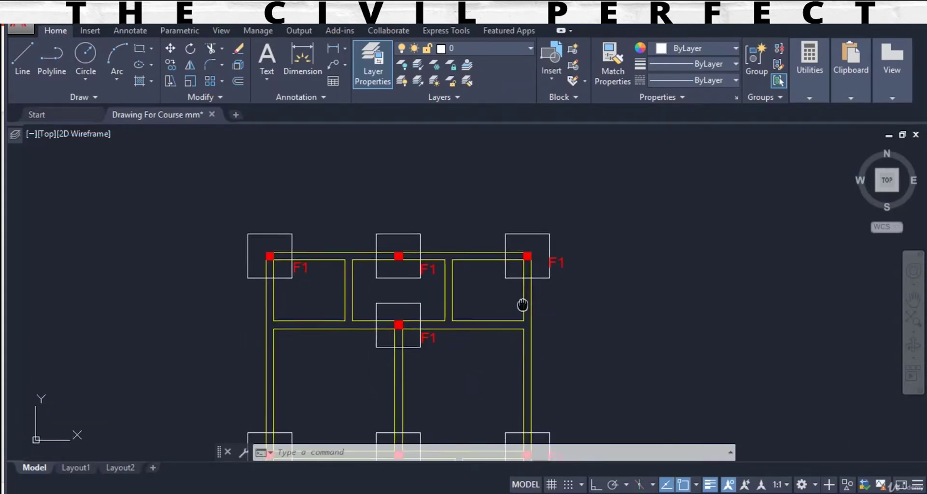
left_click_drag(522, 305, 537, 268)
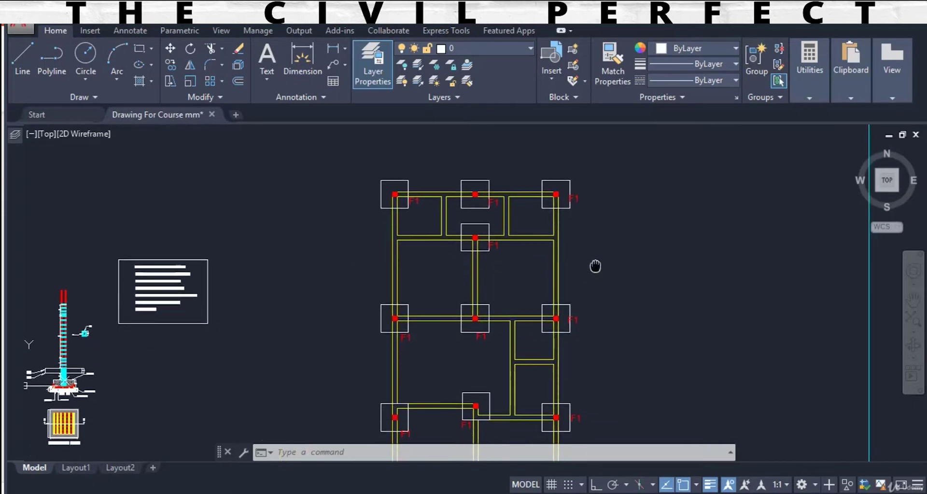
left_click_drag(599, 347, 597, 285)
scroll(597, 327, "down", 2)
left_click_drag(596, 328, 594, 285)
scroll(593, 201, "up", 5)
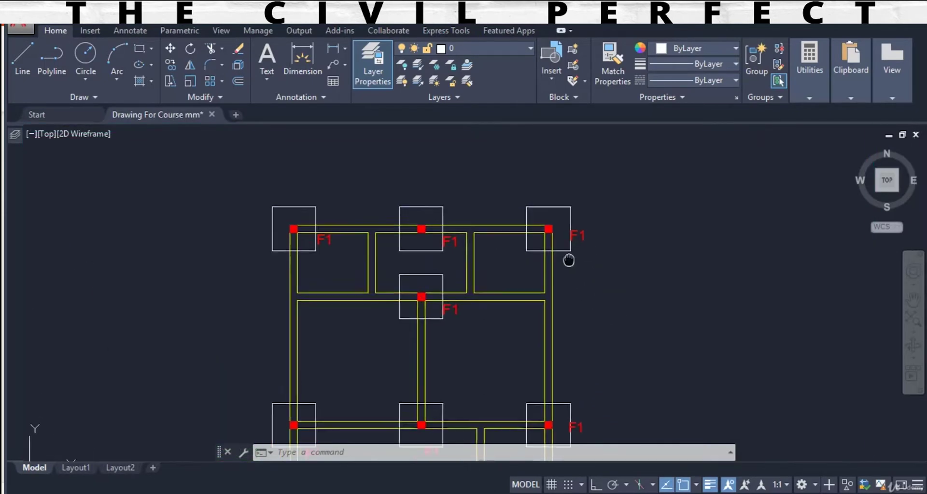
left_click_drag(546, 304, 550, 207)
scroll(553, 210, "down", 4)
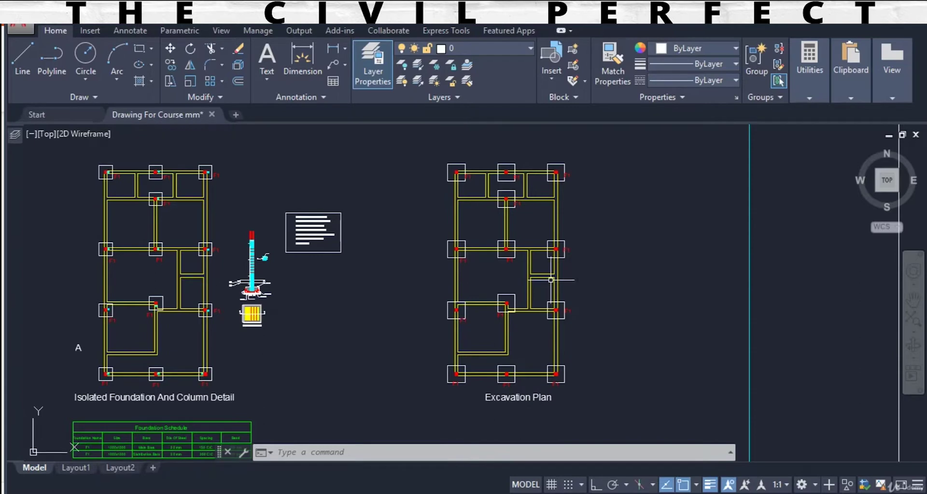
Measure the width of the F1 excavation square at the right end of the plan's middle column row with an aligned dimension
scroll(558, 271, "up", 6)
scroll(555, 296, "down", 2)
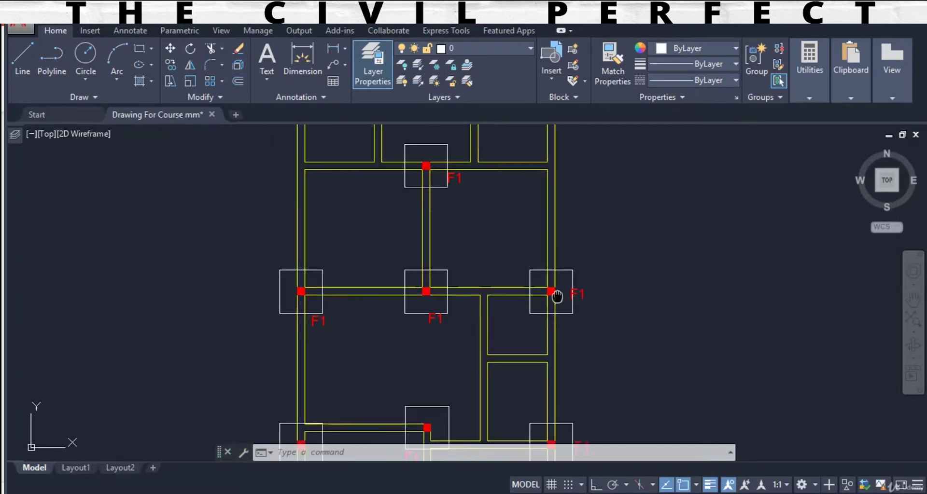
left_click_drag(557, 296, 547, 273)
scroll(548, 273, "down", 2)
left_click_drag(508, 333, 552, 296)
scroll(588, 262, "up", 2)
key("Escape")
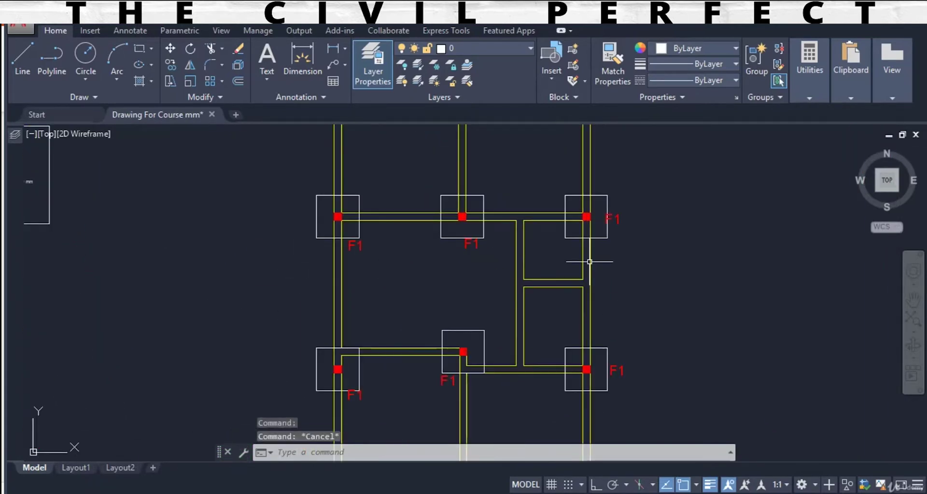
type("dal")
key("Return")
scroll(586, 260, "up", 2)
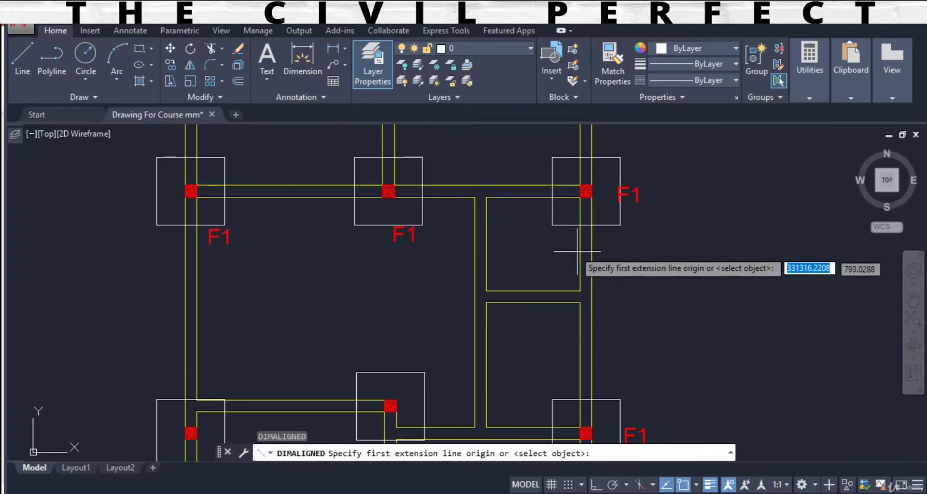
left_click(552, 225)
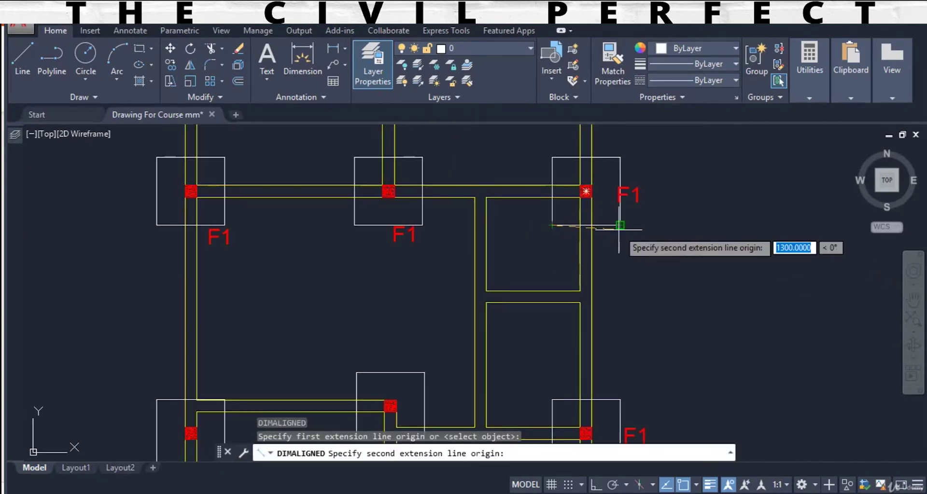
left_click(616, 226)
scroll(584, 273, "up", 5)
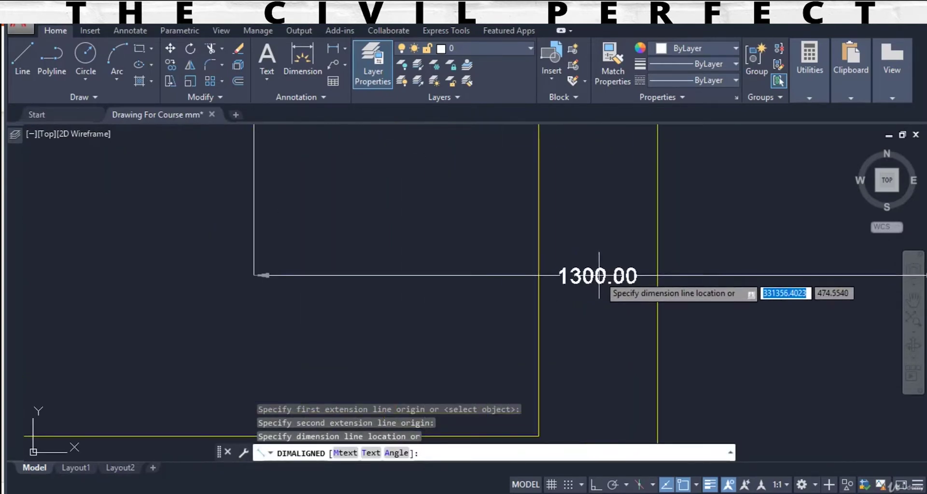
scroll(579, 275, "down", 5)
key("Escape")
Measure the vertical side of the same F1 excavation square with an aligned dimension, without placing it
key("Return")
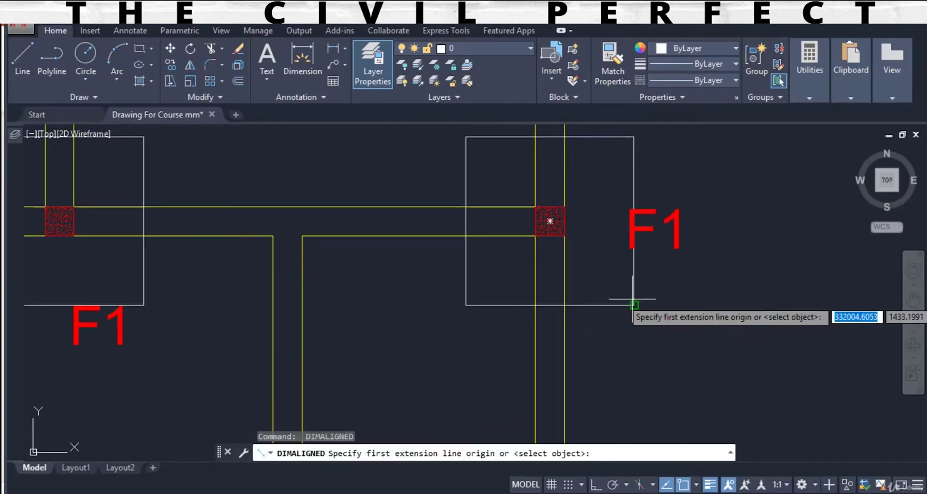
left_click(633, 305)
left_click(634, 143)
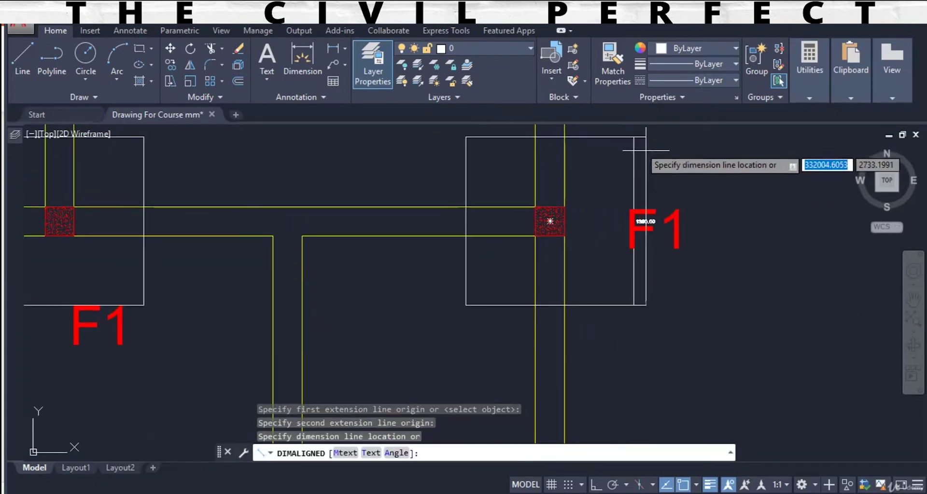
scroll(720, 229, "up", 4)
scroll(724, 238, "down", 4)
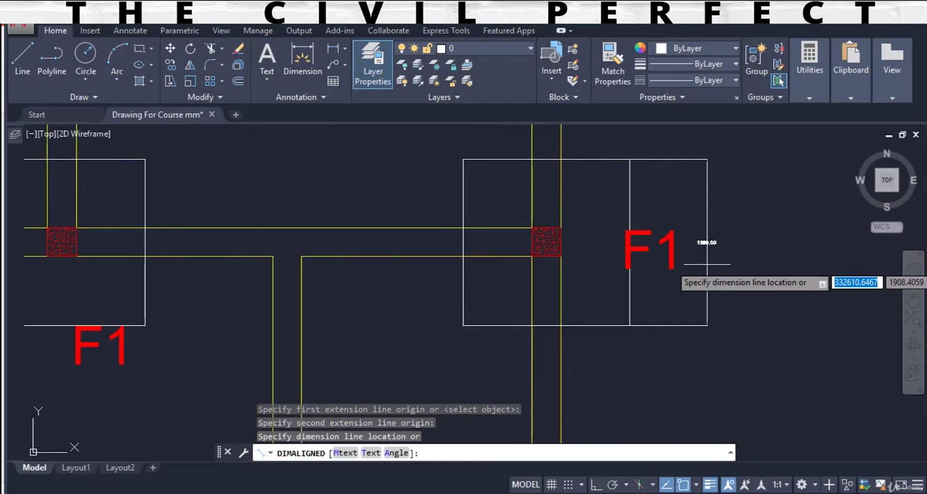
key("Escape")
scroll(666, 275, "down", 2)
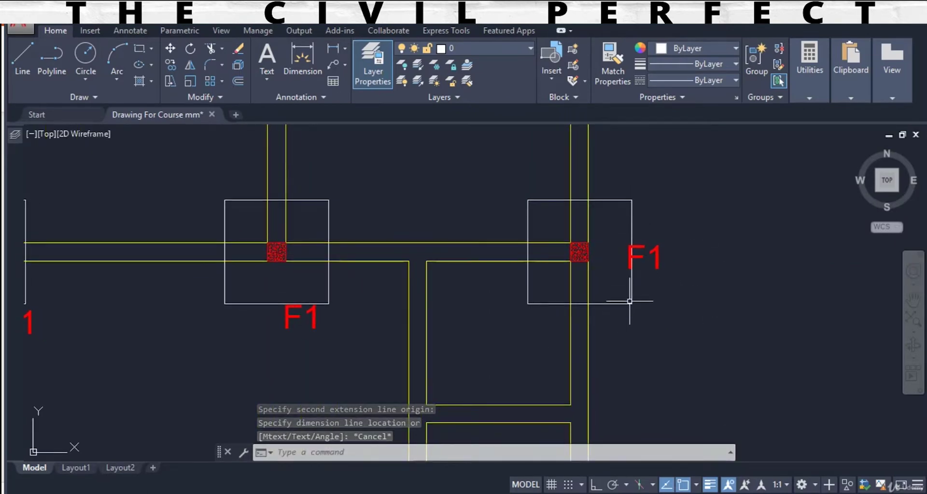
Examine section Sec AA of the foundation detail, covering the P.C.C 1:4:8 bed and the Conc 1:2:4 footing above it
scroll(628, 302, "down", 2)
scroll(642, 259, "down", 4)
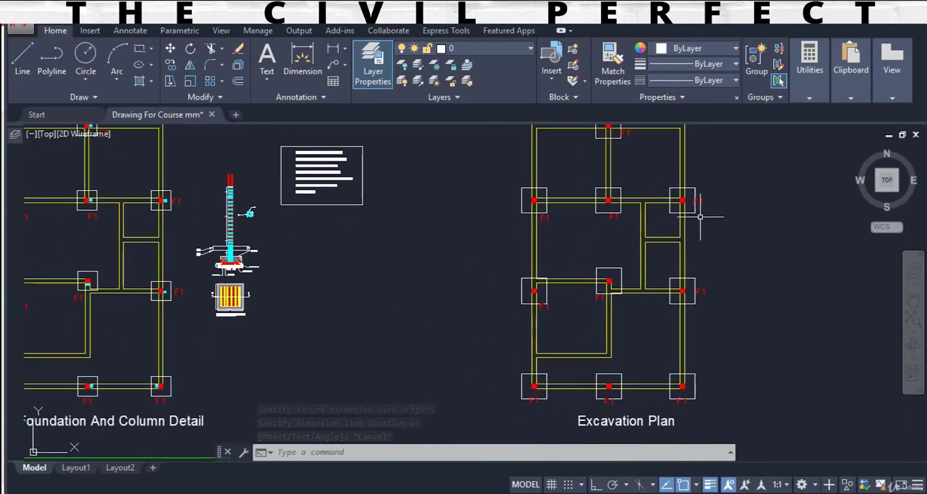
scroll(715, 177, "up", 3)
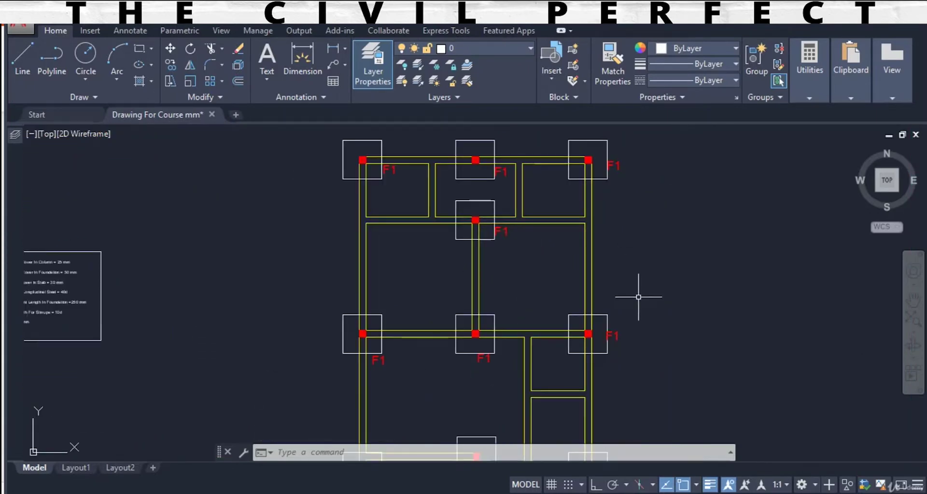
scroll(689, 300, "down", 5)
scroll(471, 328, "up", 3)
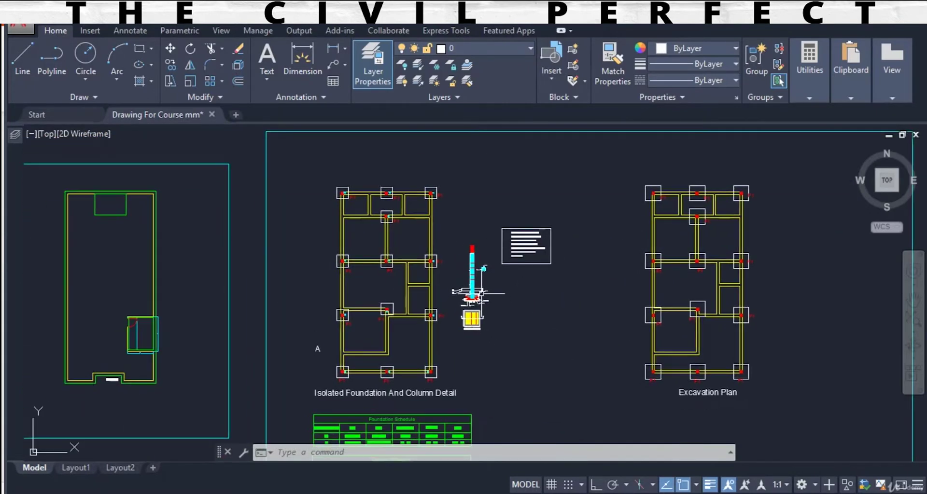
scroll(481, 293, "up", 6)
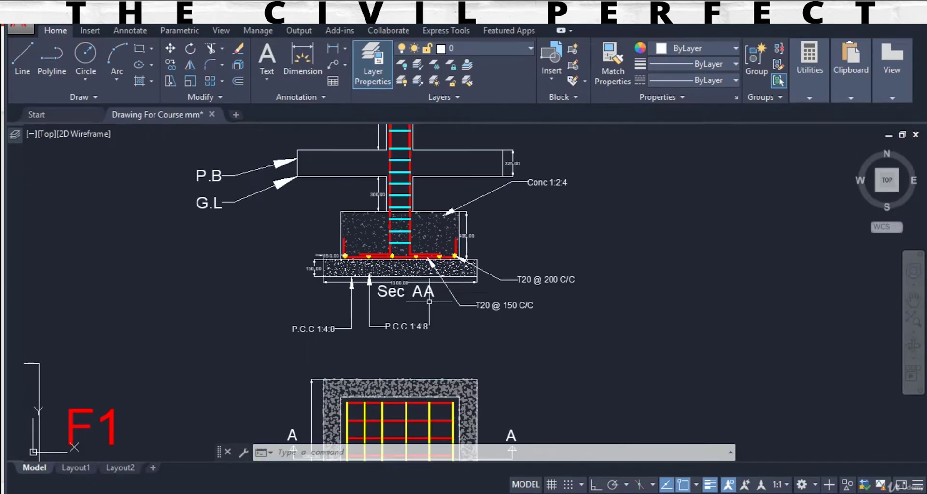
scroll(460, 273, "up", 4)
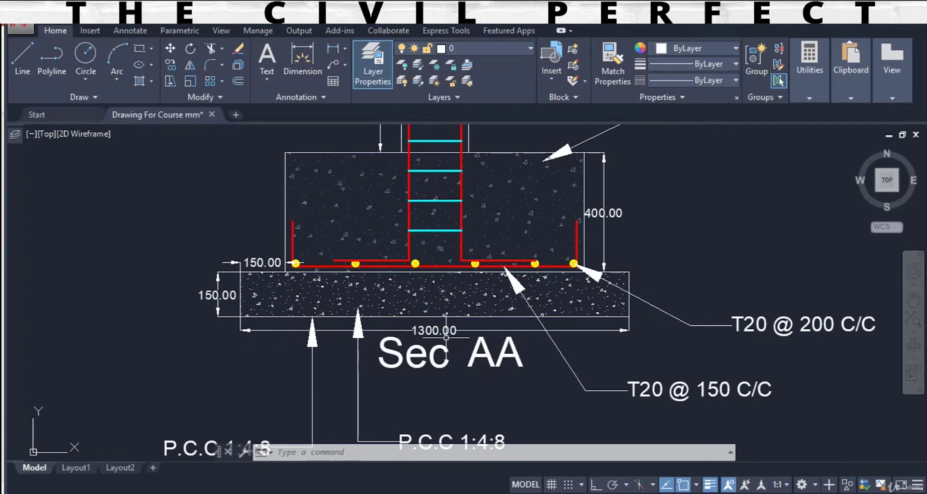
left_click_drag(479, 342, 469, 371)
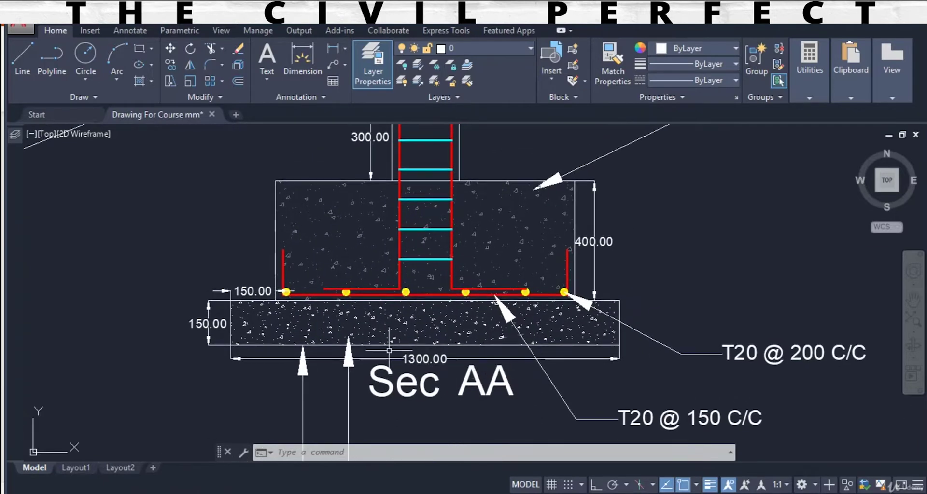
left_click_drag(363, 346, 358, 373)
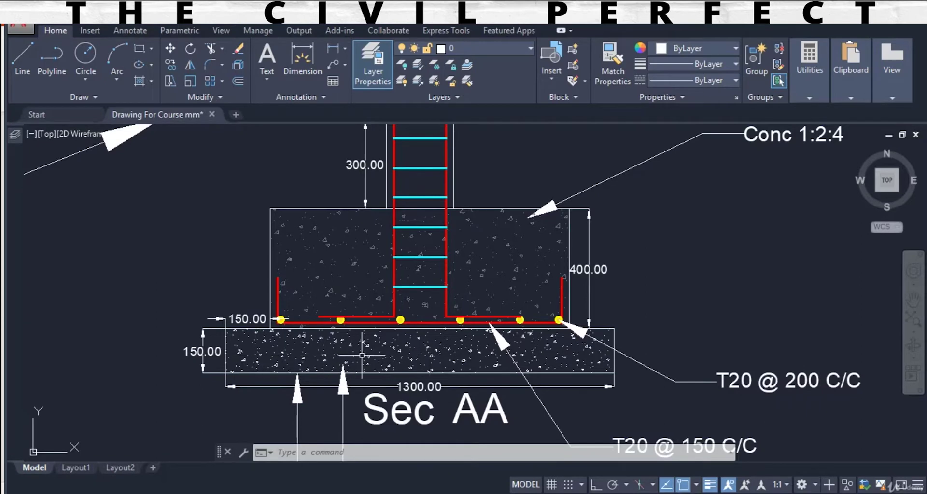
left_click_drag(522, 364, 485, 244)
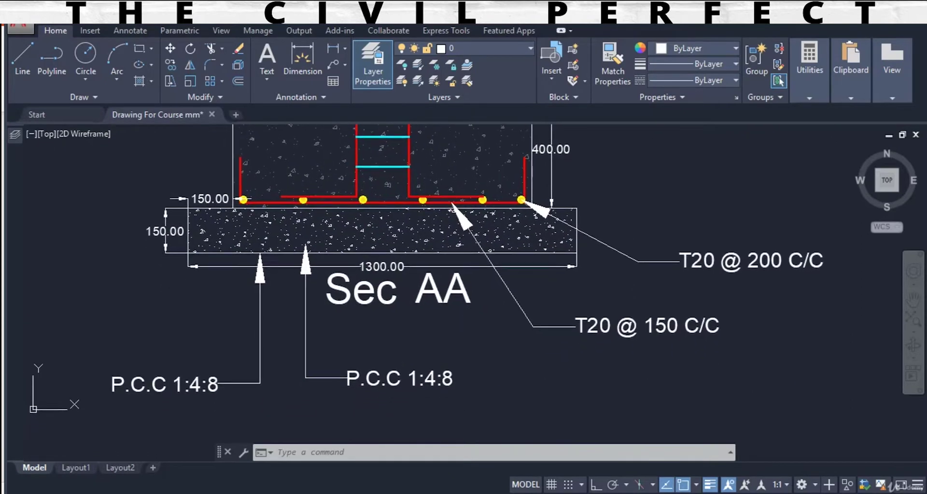
left_click_drag(472, 365, 475, 434)
left_click_drag(433, 299, 432, 352)
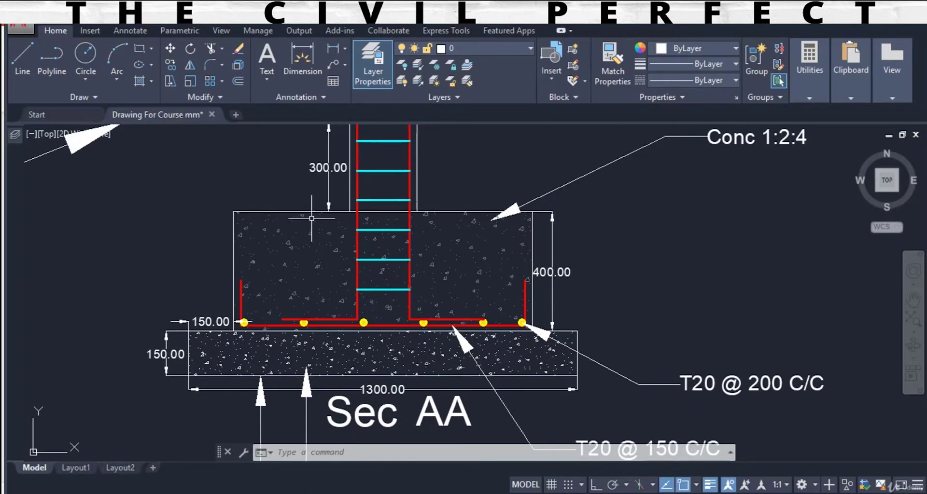
left_click_drag(493, 302, 495, 331)
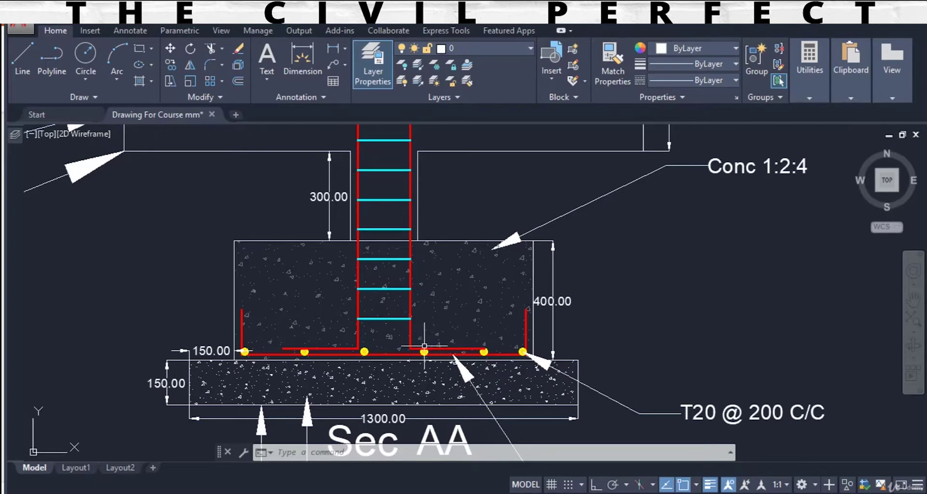
Examine the depth dimensions in Sec AA from the ground level line (G.L) down to the underside of the P.C.C bed
scroll(425, 246, "down", 5)
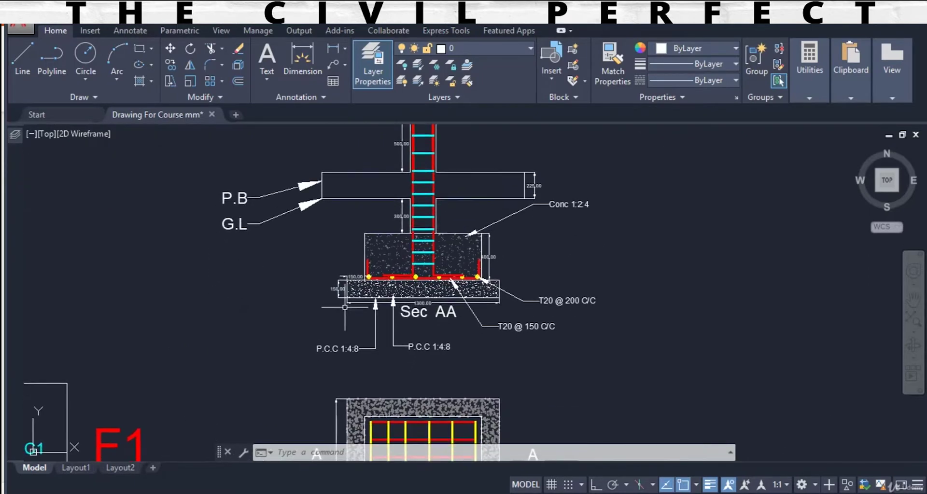
scroll(345, 307, "up", 1)
scroll(373, 266, "up", 3)
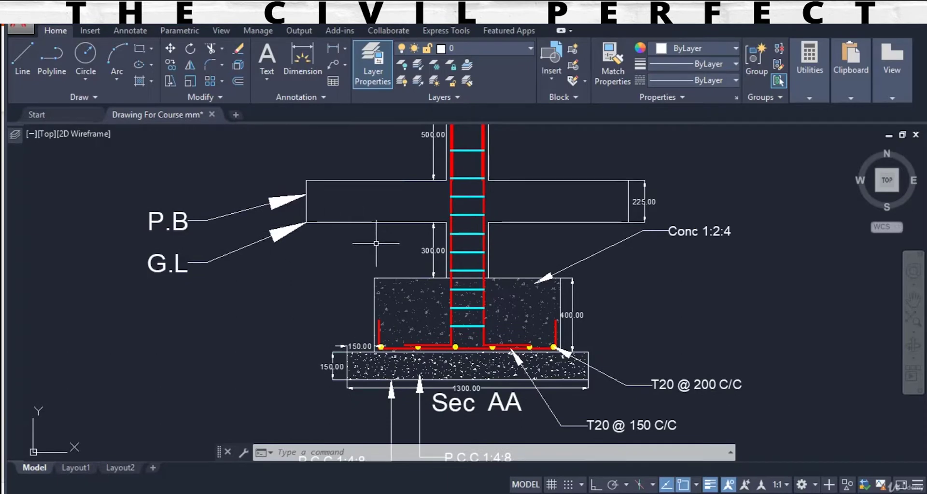
scroll(336, 368, "up", 2)
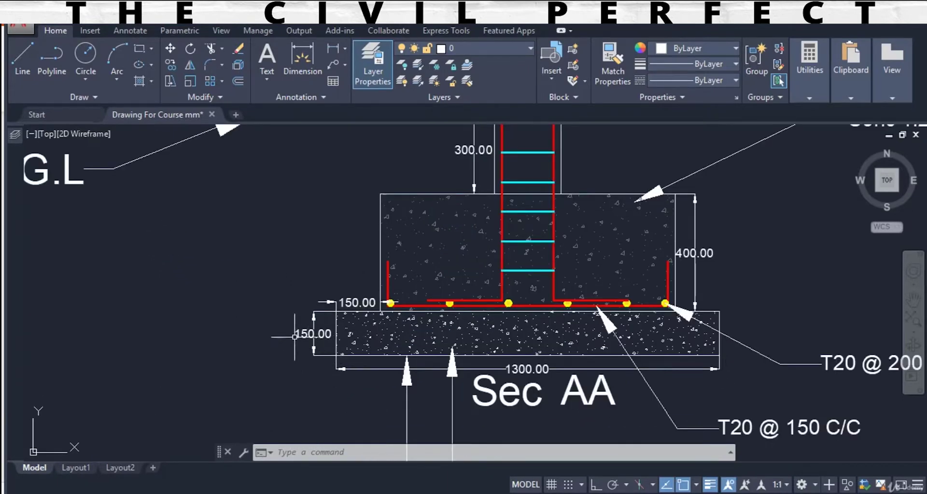
left_click_drag(415, 337, 389, 356)
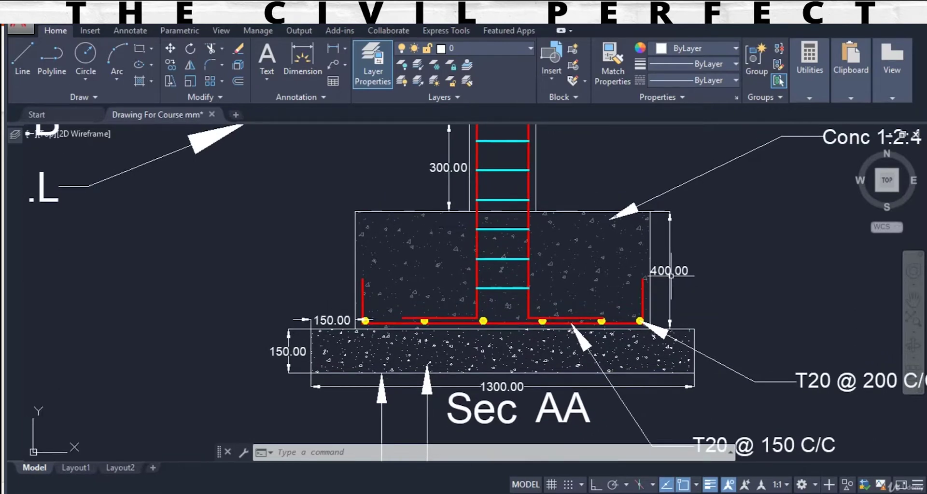
left_click_drag(692, 285, 685, 329)
mouse_move(448, 257)
left_mouse_down()
mouse_move(460, 301)
mouse_move(481, 230)
left_mouse_up()
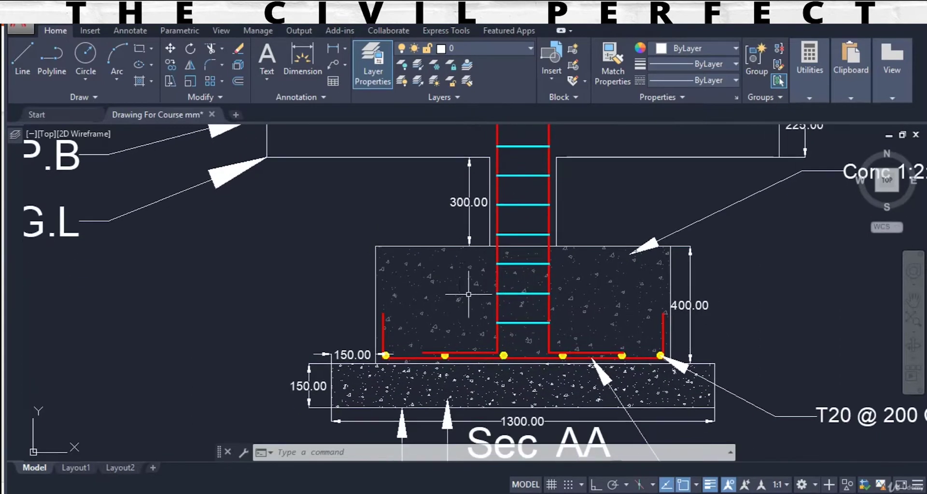
left_click_drag(466, 298, 478, 260)
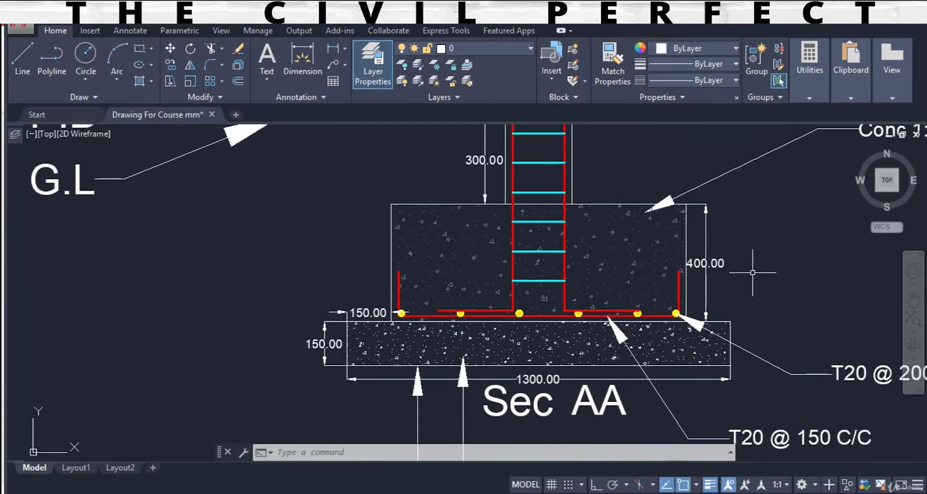
left_click_drag(706, 271, 701, 328)
left_click_drag(474, 230, 473, 268)
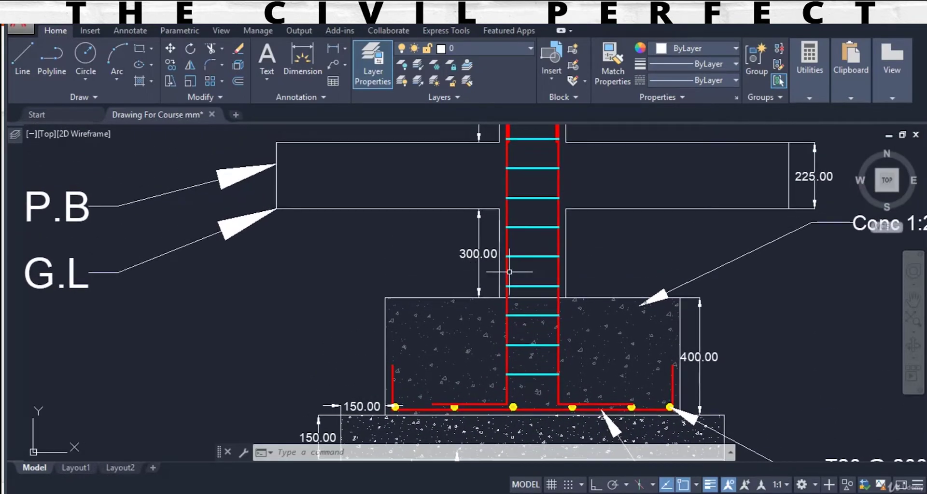
scroll(492, 268, "down", 5)
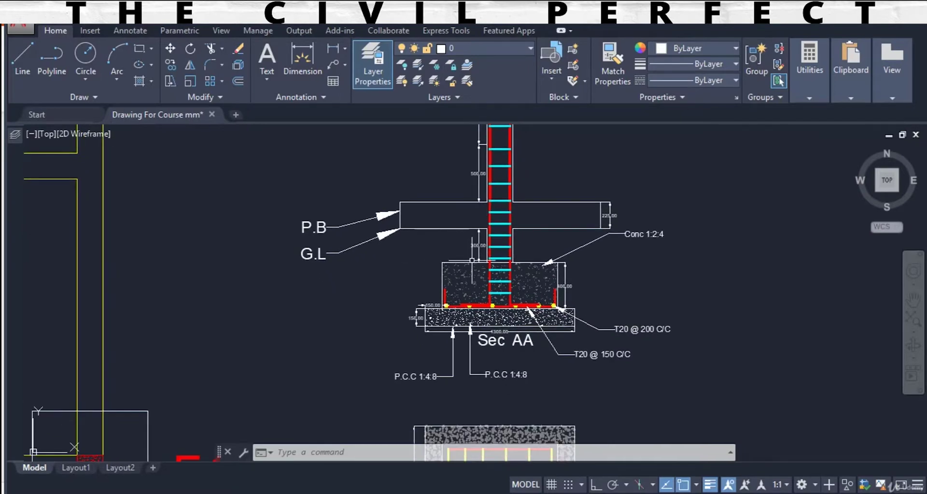
scroll(483, 277, "down", 3)
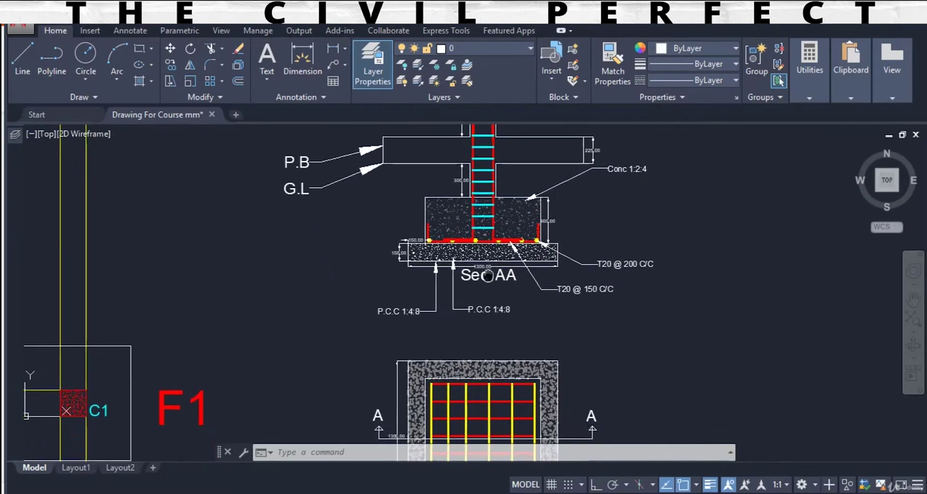
Examine the length and width dimensions of the P.C.C bed in the Plan Of Isolated Footing
left_click_drag(490, 453, 493, 289)
scroll(494, 289, "up", 5)
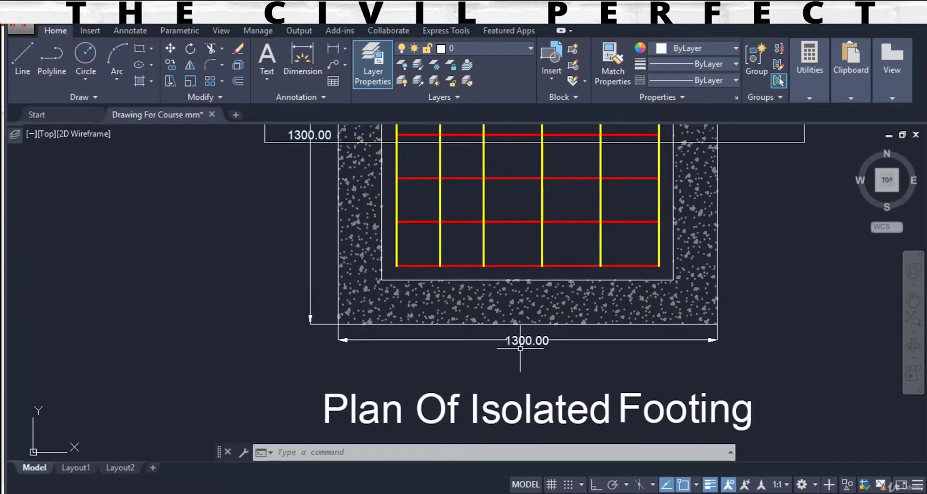
left_click_drag(543, 353, 542, 380)
scroll(507, 378, "down", 3)
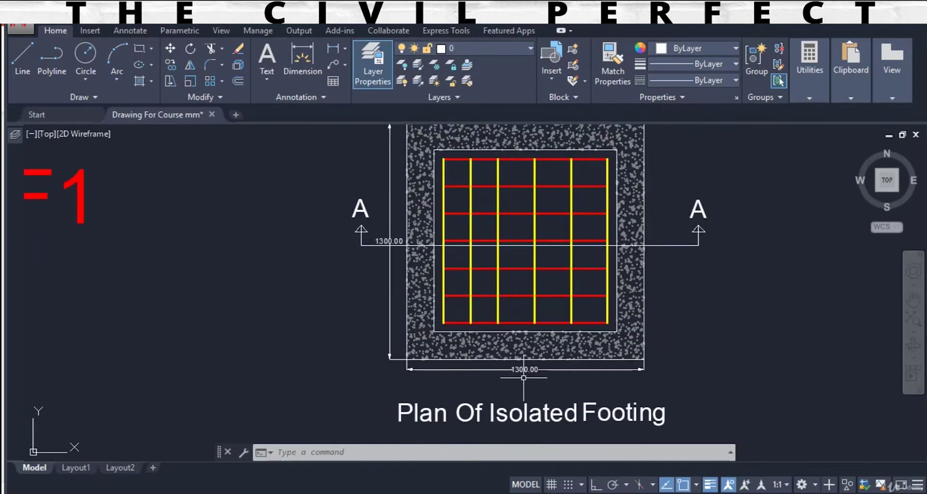
scroll(507, 378, "up", 3)
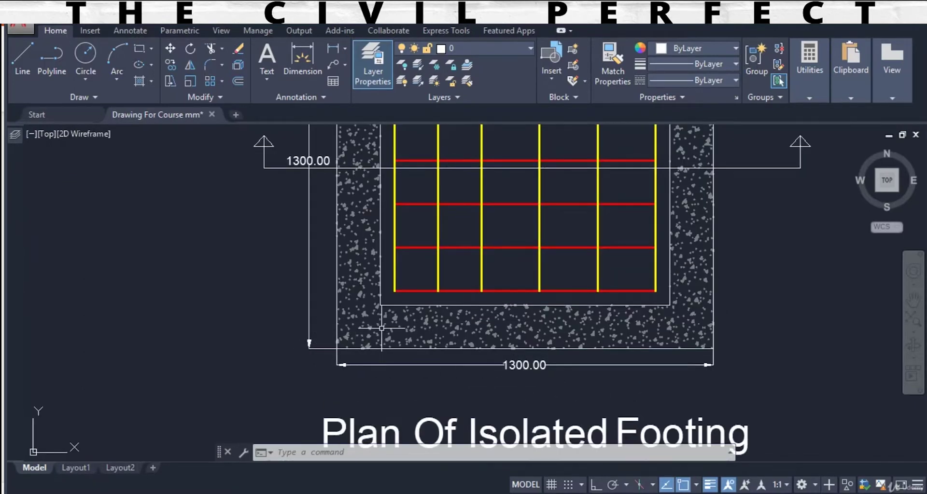
left_click_drag(514, 359, 514, 384)
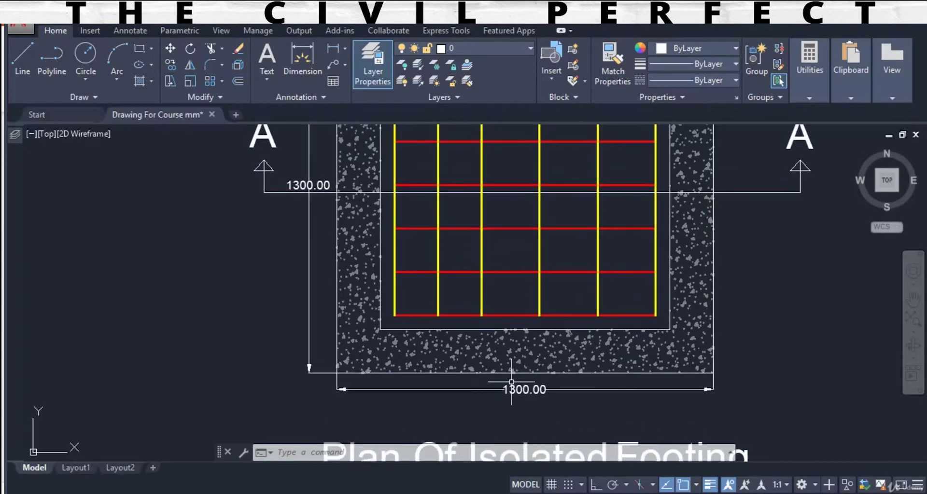
Compare the Plan Of Isolated Footing with section Sec AA above it and the neighbouring F1 excavation square
scroll(351, 201, "down", 2)
mouse_move(483, 289)
left_mouse_down()
mouse_move(491, 306)
mouse_move(457, 299)
mouse_move(463, 434)
left_mouse_up()
left_click_drag(482, 217, 487, 290)
left_click_drag(511, 227, 516, 240)
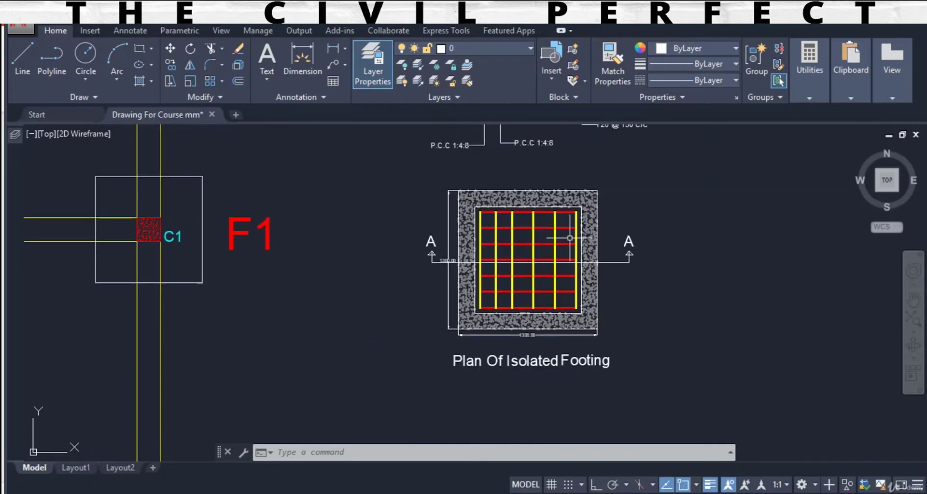
mouse_move(569, 251)
left_mouse_down()
mouse_move(544, 352)
mouse_move(561, 292)
mouse_move(554, 328)
left_mouse_up()
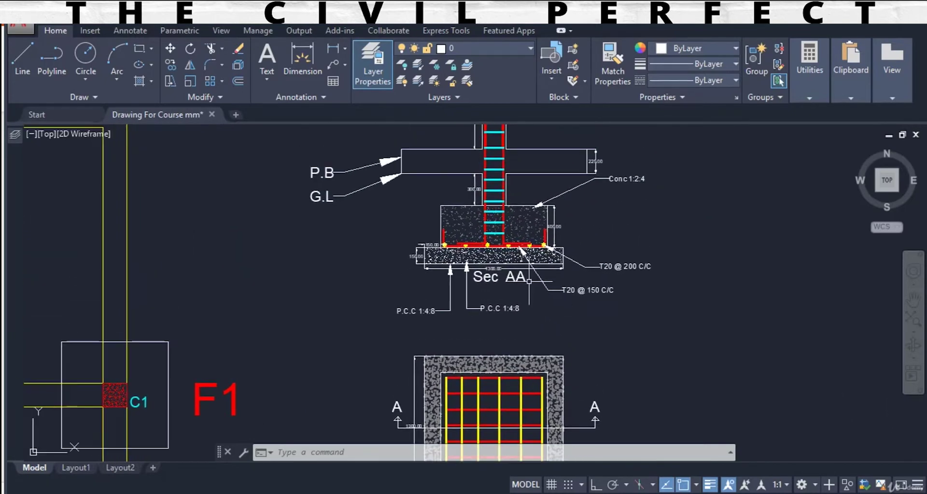
mouse_move(533, 392)
left_mouse_down()
mouse_move(527, 326)
mouse_move(513, 311)
left_mouse_up()
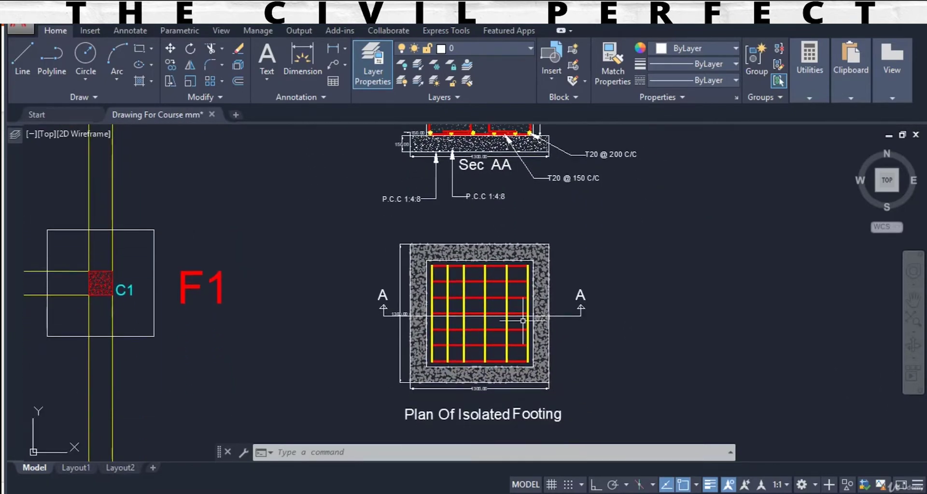
scroll(512, 311, "up", 2)
scroll(458, 328, "down", 2)
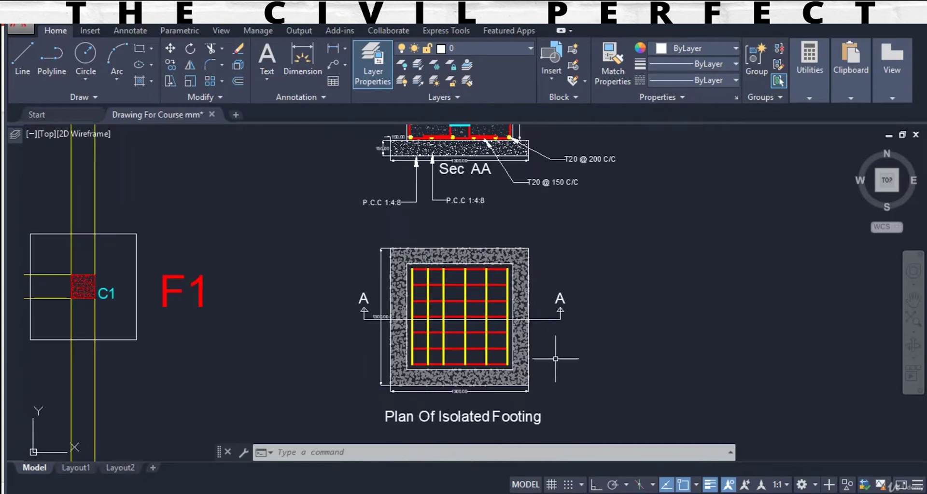
mouse_move(531, 274)
left_mouse_down()
mouse_move(528, 349)
mouse_move(507, 387)
left_mouse_up()
left_click_drag(446, 236, 422, 292)
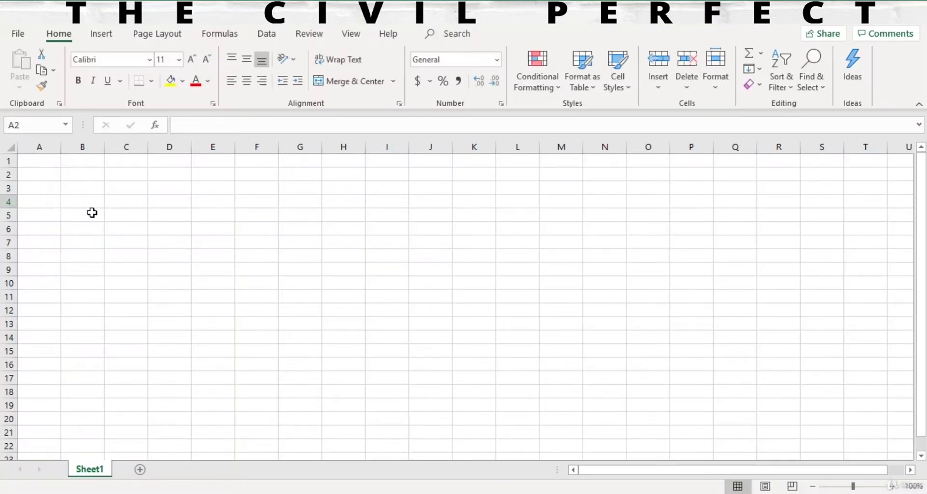
In a blank Excel worksheet, merge and center cells A2:D4 and enter the heading Company Name
left_click_drag(37, 176, 169, 207)
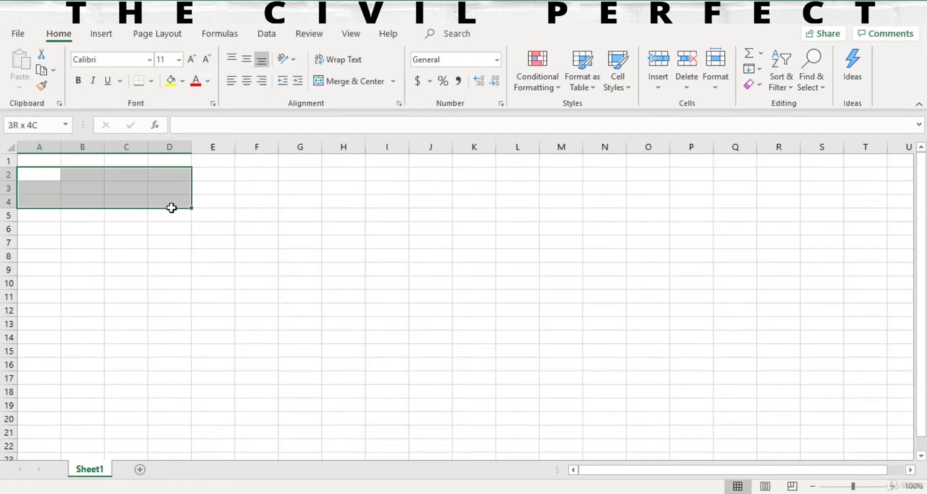
left_click(344, 85)
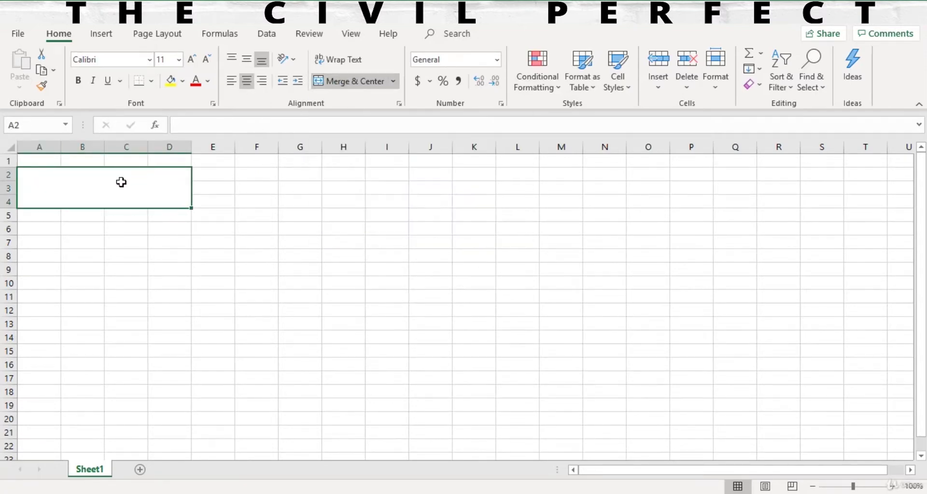
type("Co")
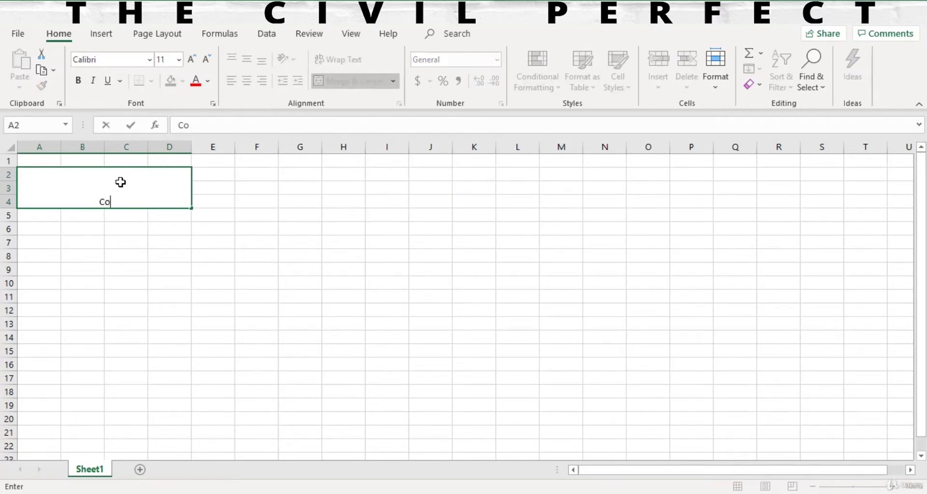
type("mpany Name")
left_click(323, 229)
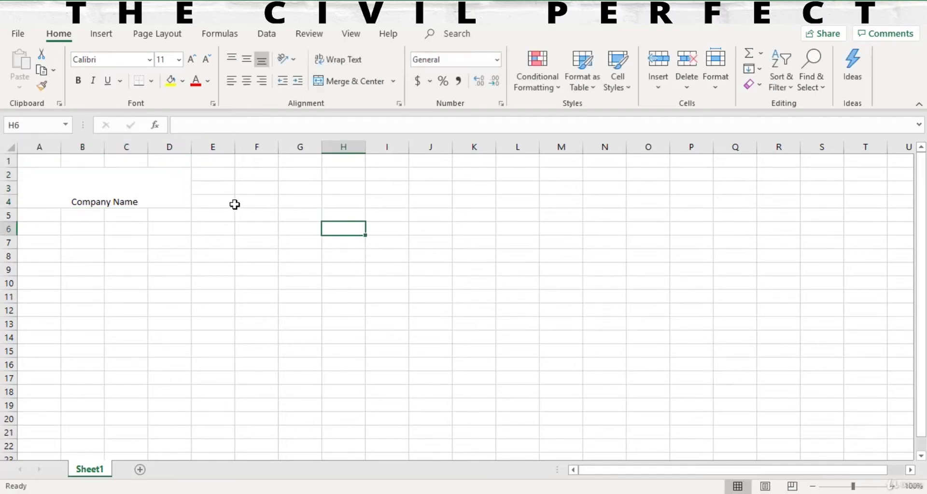
left_click(169, 188)
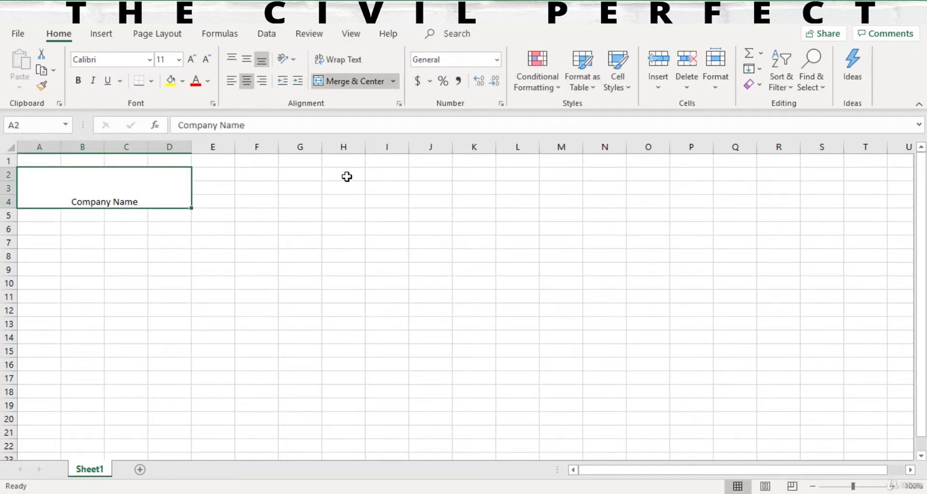
Merge and center cells H2:K4 and enter the heading "Consulatant Name:" in them
left_click_drag(346, 176, 481, 200)
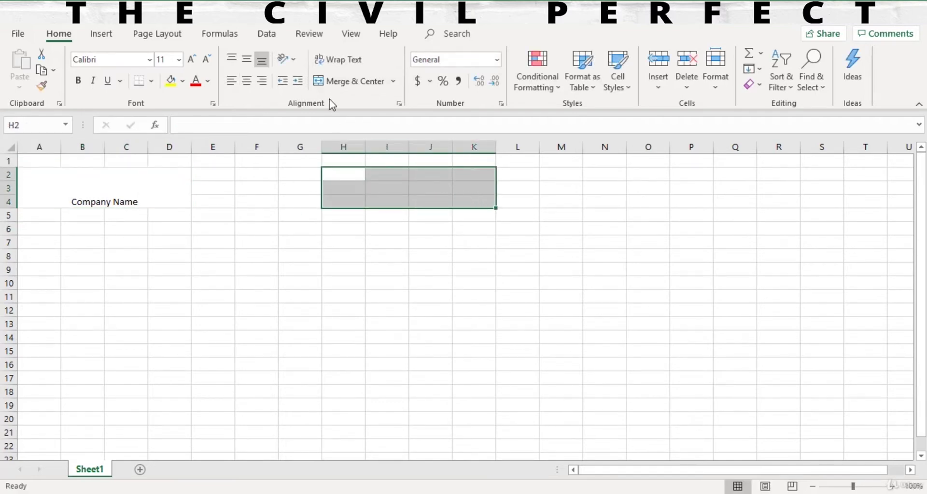
left_click(360, 83)
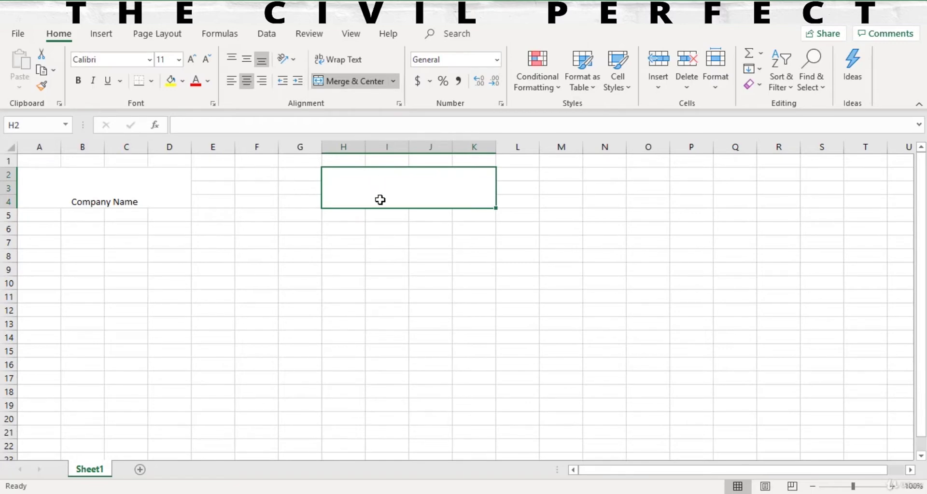
type("Con")
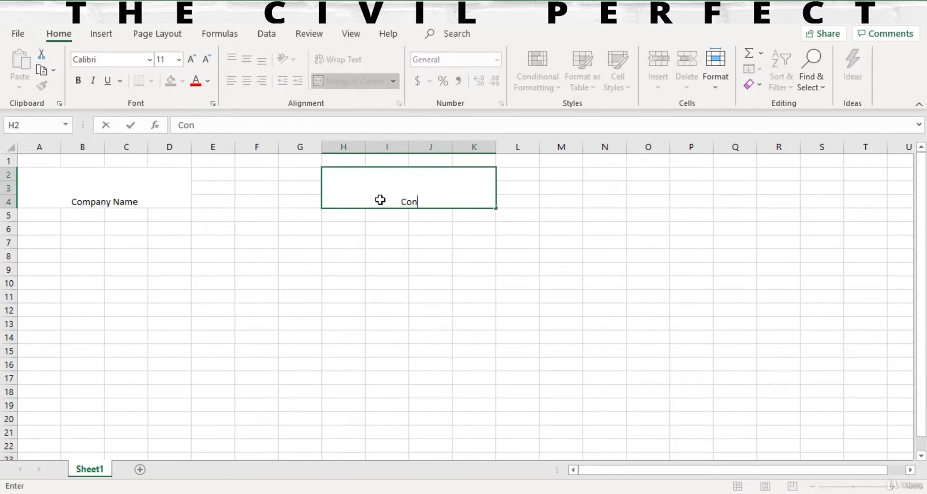
type("sulatant Na")
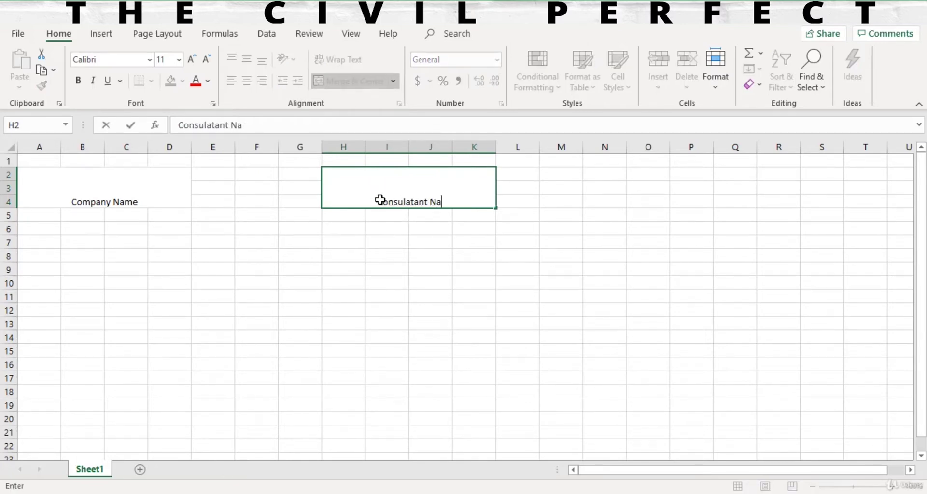
type("me:")
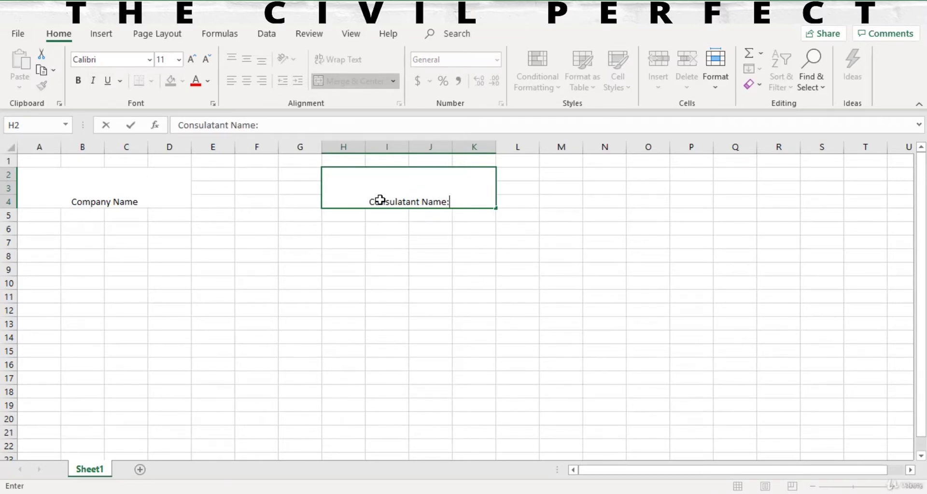
Extend the heading in merged cell A2:D4 to read "Company Name:PaMcon"
left_click(155, 198)
double_click(155, 199)
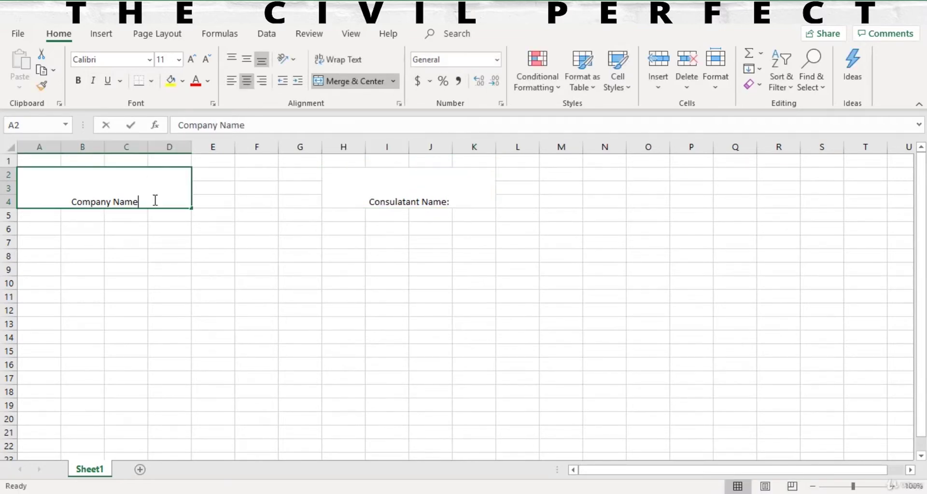
type(":")
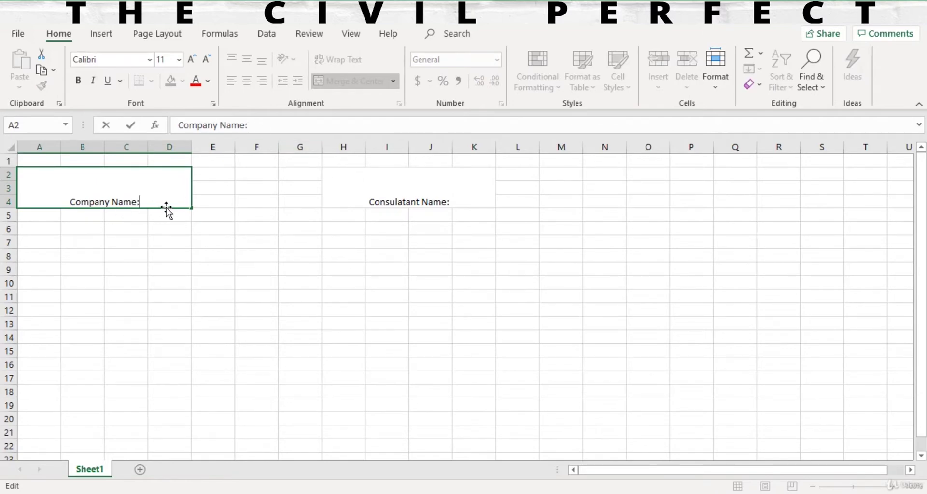
type("Pa")
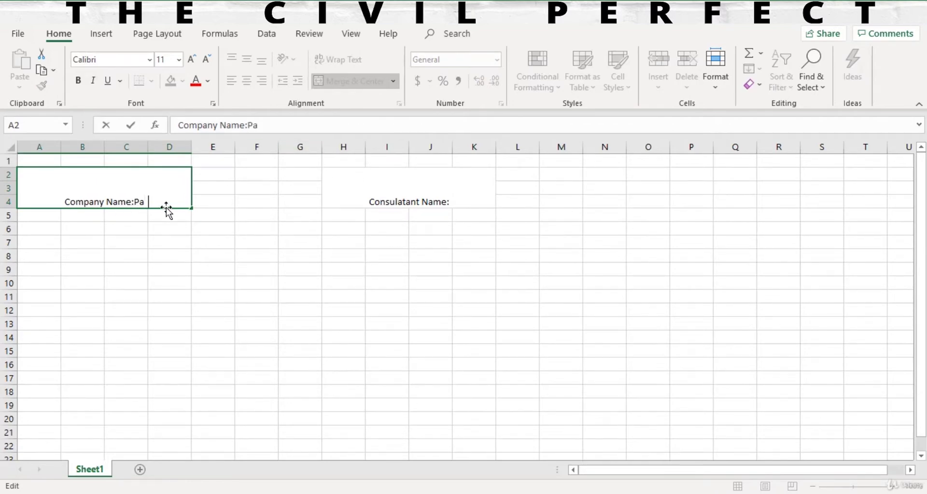
type("Mcona")
key("BackSpace")
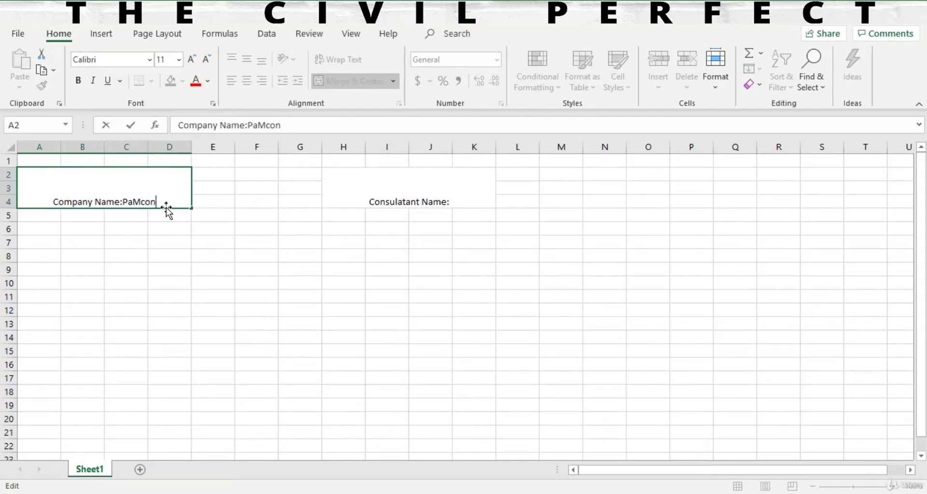
left_click(241, 240)
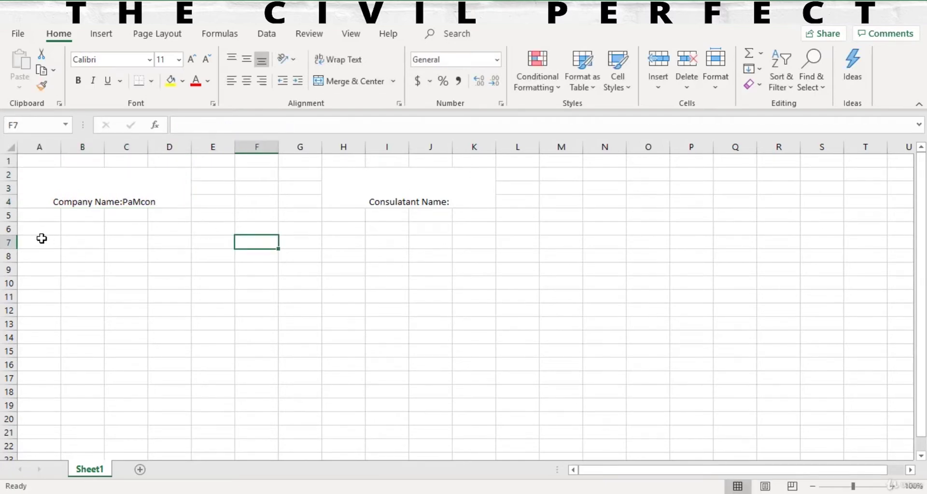
Enter the table headers S.no, Description and No in cells A6 to C6
left_click(46, 231)
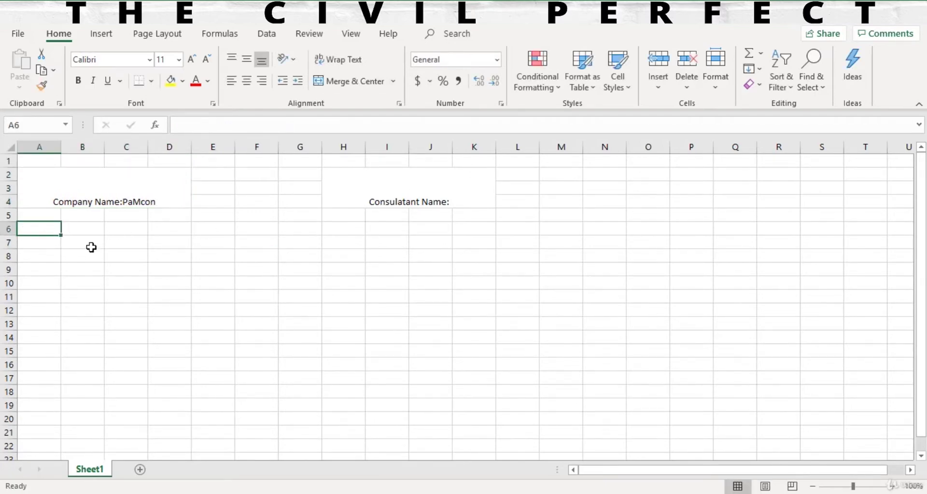
type("S")
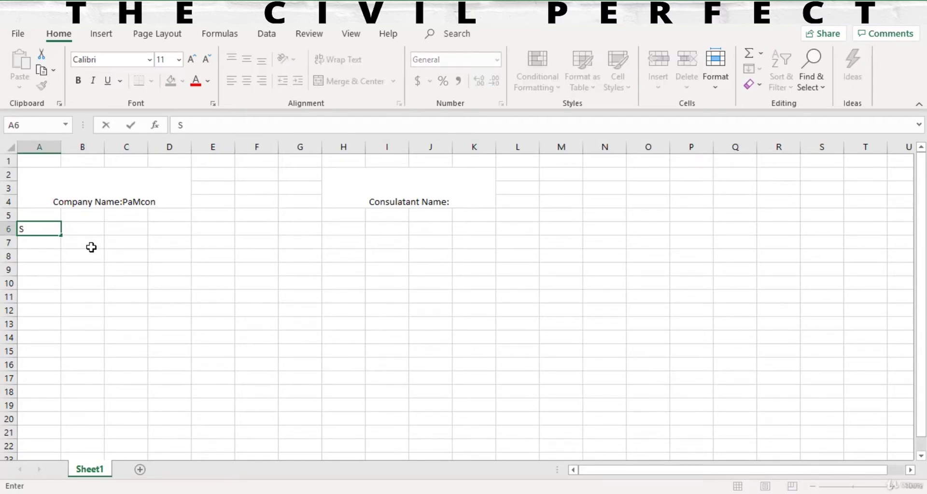
type(".no")
key("Tab")
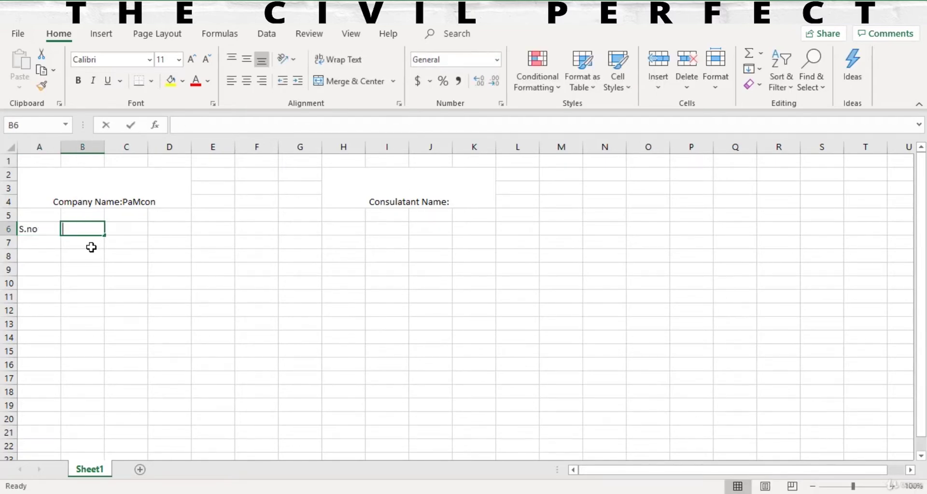
type("Descripti")
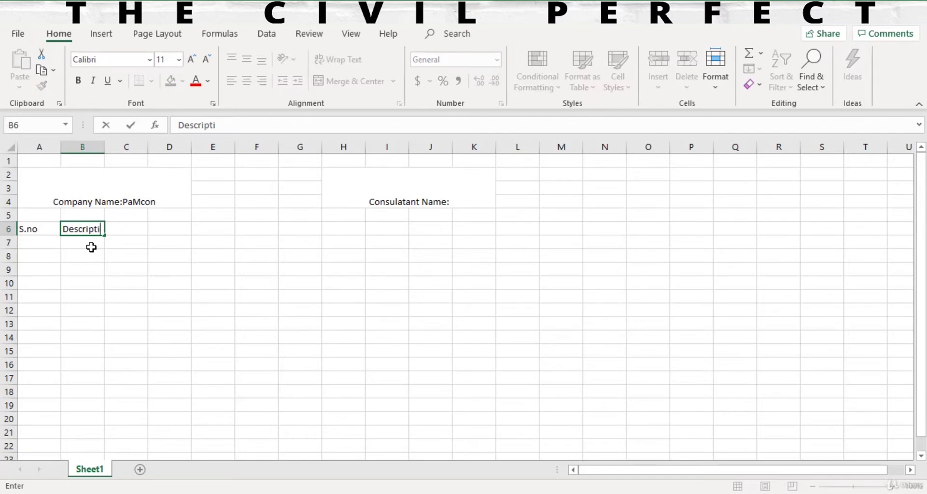
type("on")
key("Tab")
type("No")
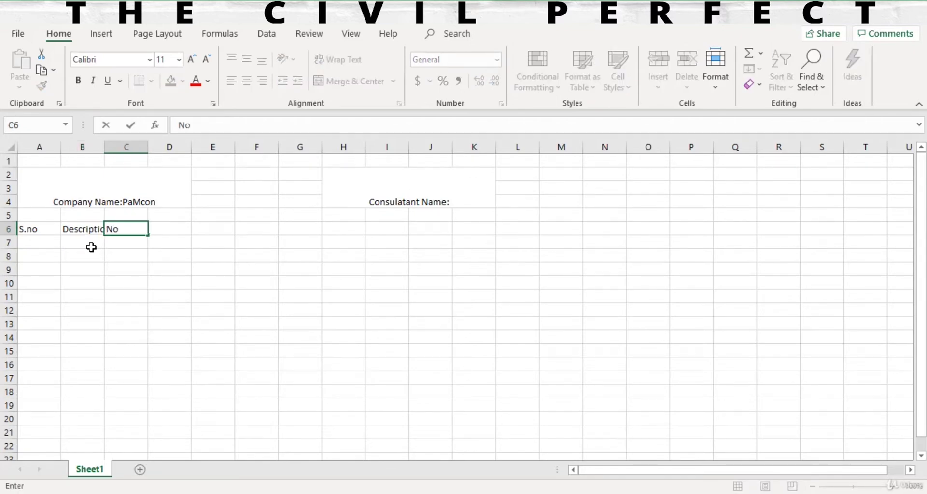
key("Tab")
Enter the dimension headers Length(m), Breadth(m) and Depth (m) in cells D6 to F6
type("Len")
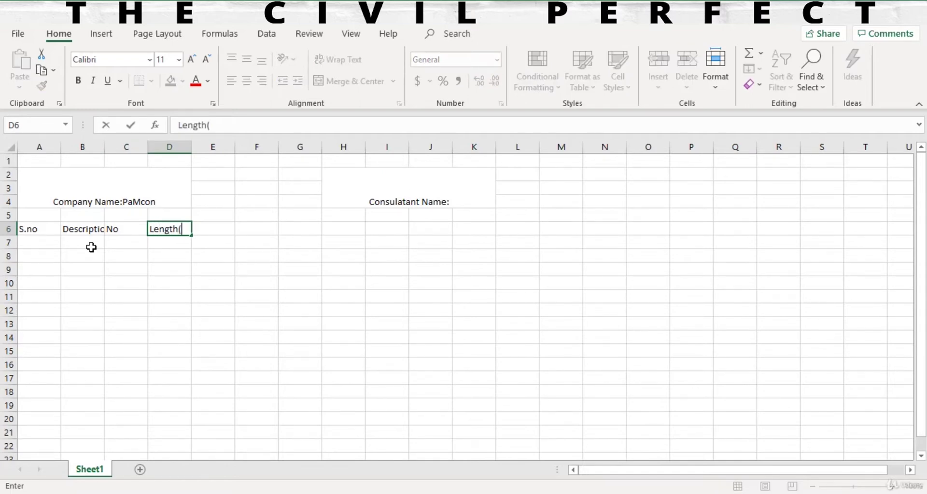
type("gth(M")
key("BackSpace")
type("m)")
key("Tab")
type("B")
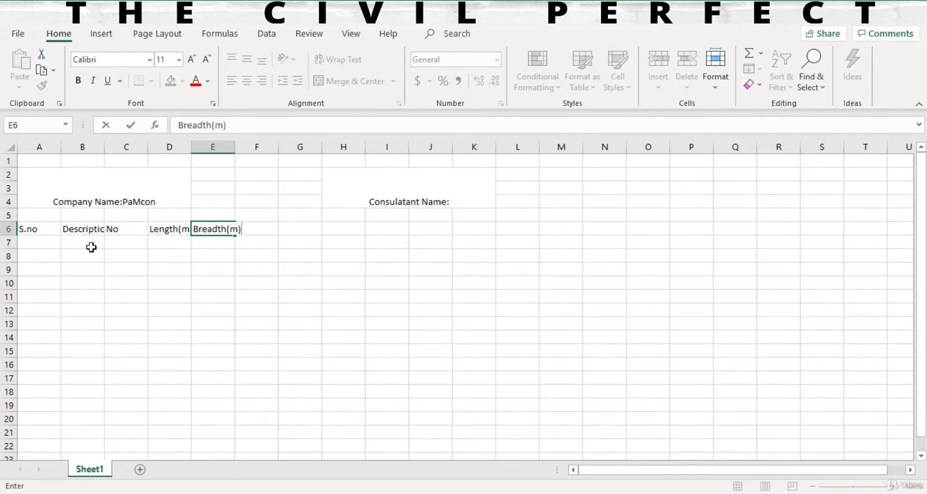
key("Tab")
type("D")
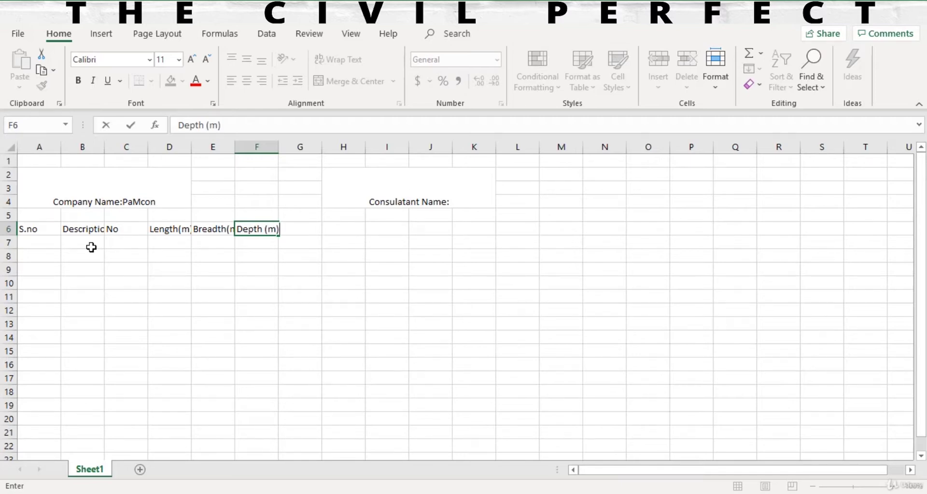
key("Tab")
Enter the header Qty(m³) in cell G6, inserting the Superscript Three symbol for the cubic unit
type("Q")
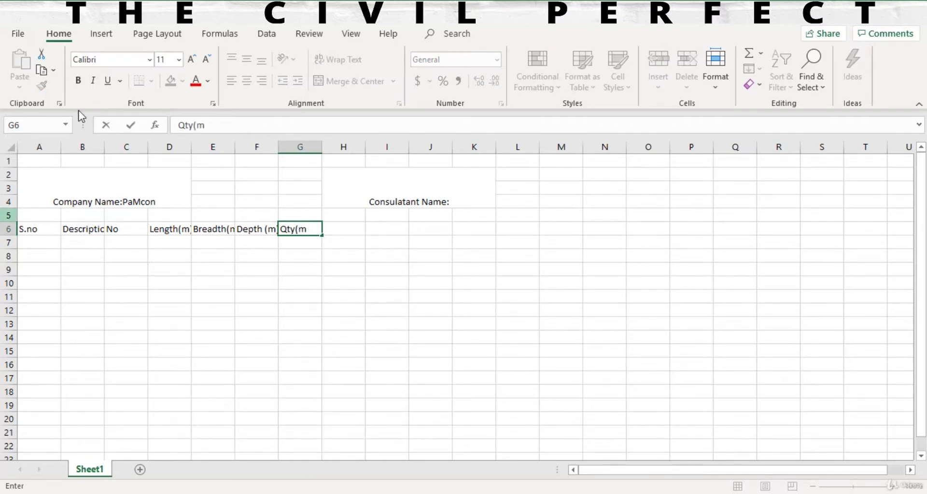
left_click(101, 34)
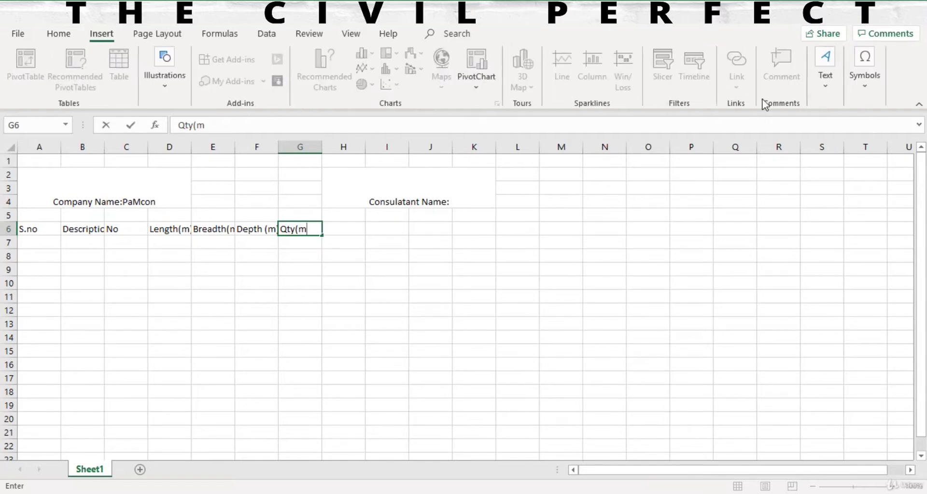
left_click(858, 87)
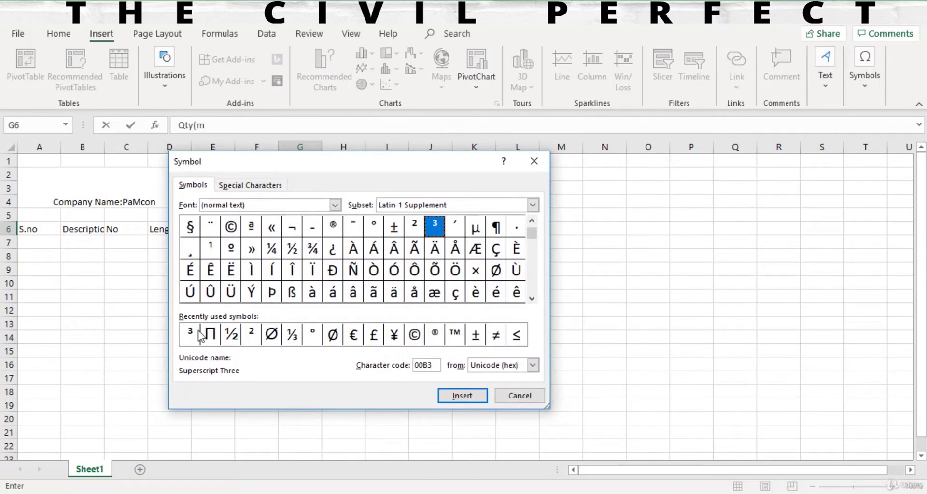
left_click(448, 396)
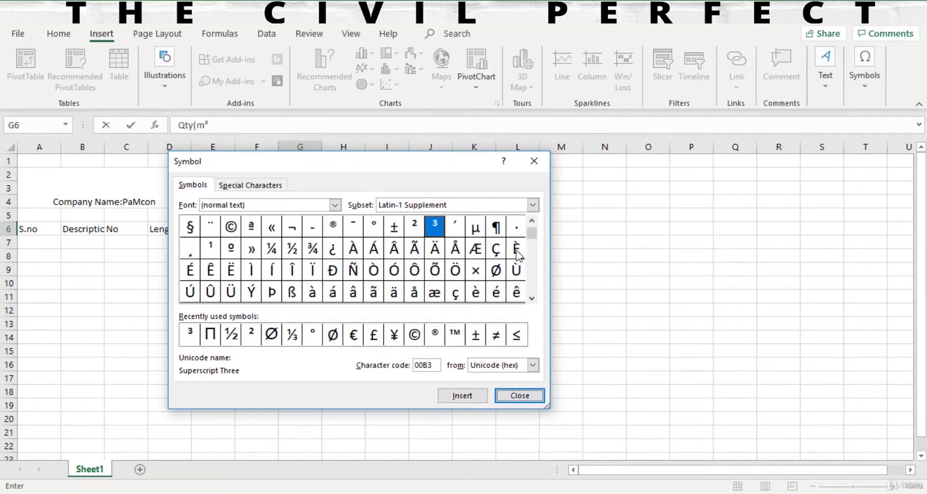
left_click(534, 161)
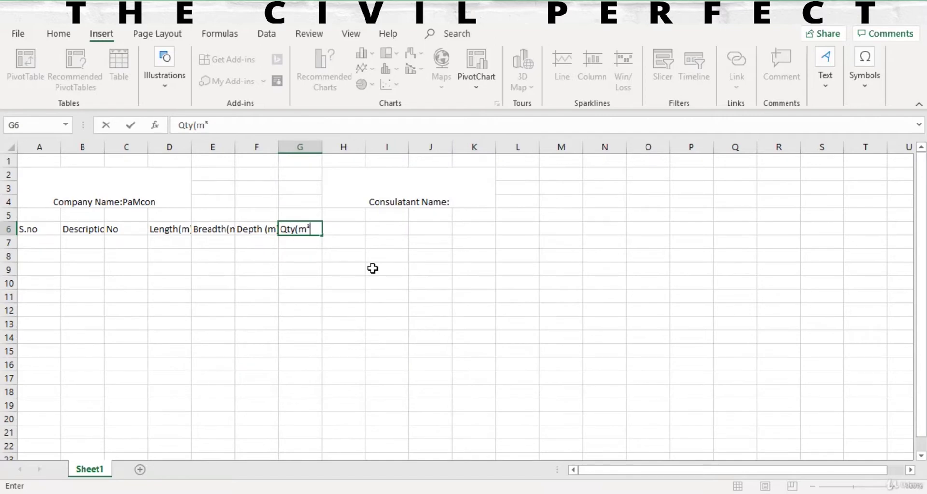
key("Tab")
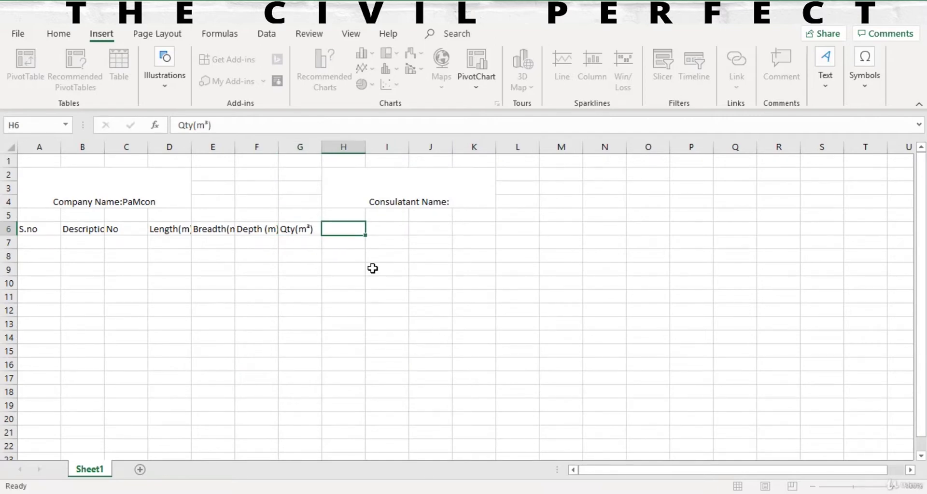
Enter the header Total Qty(m³) in cell H6, using the superscript three symbol
type("Qty(m")
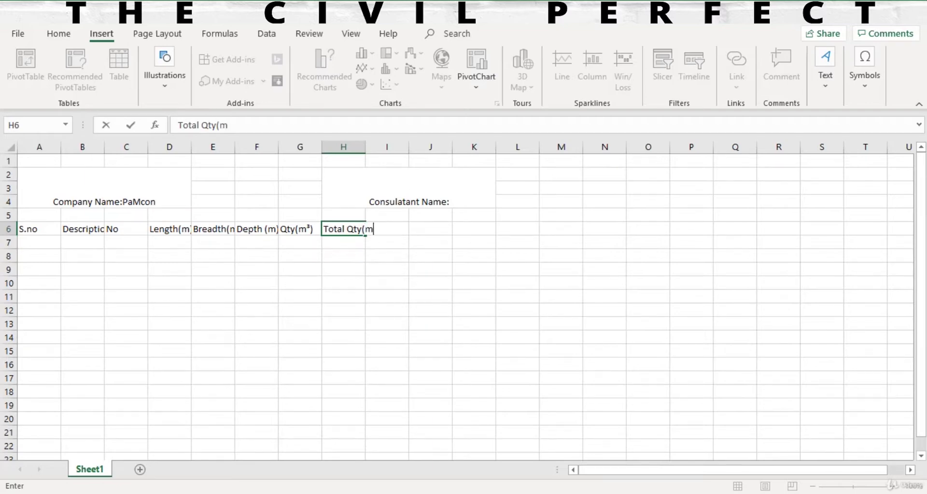
left_click(876, 78)
left_click(895, 126)
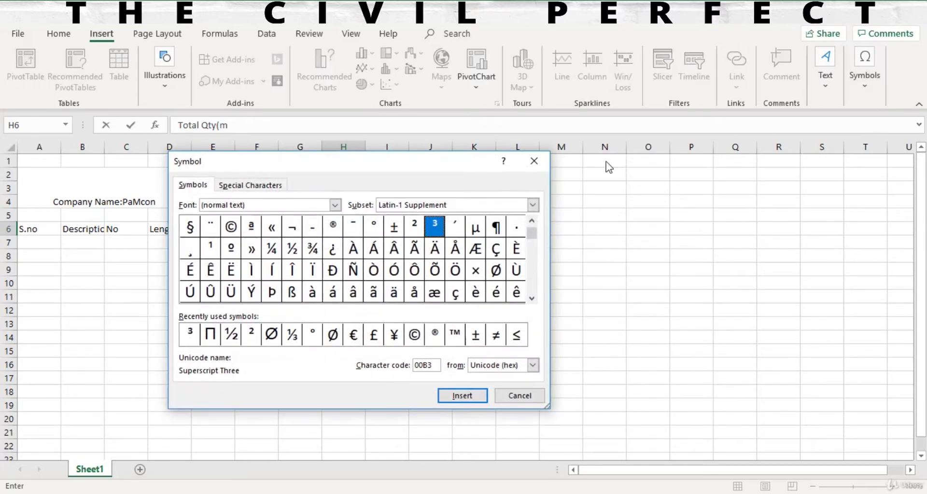
left_click(477, 397)
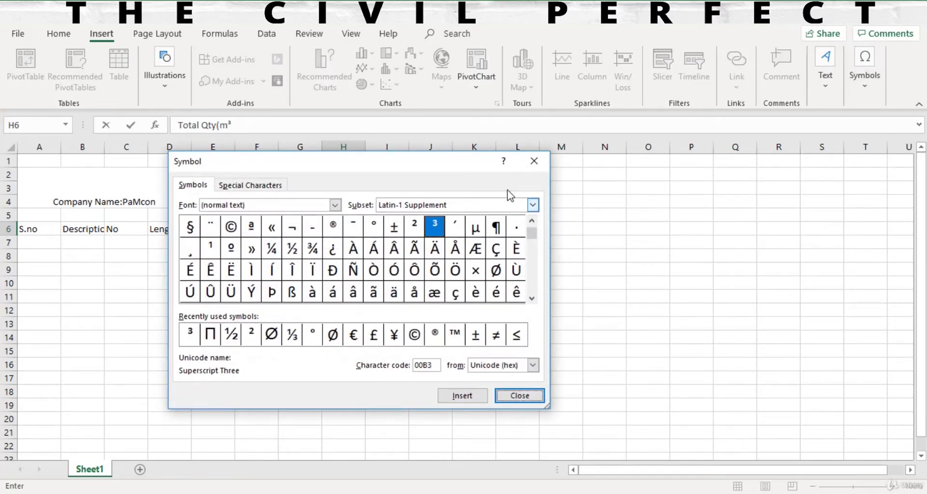
left_click(534, 161)
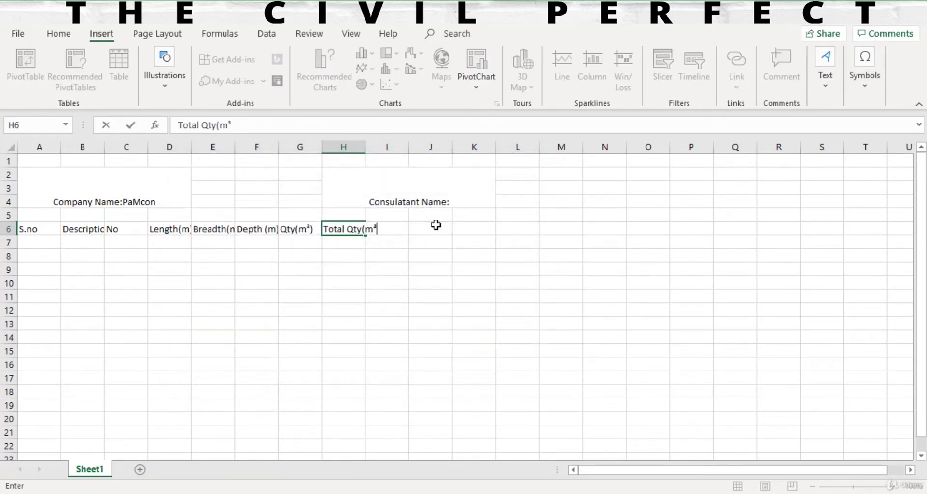
key("Tab")
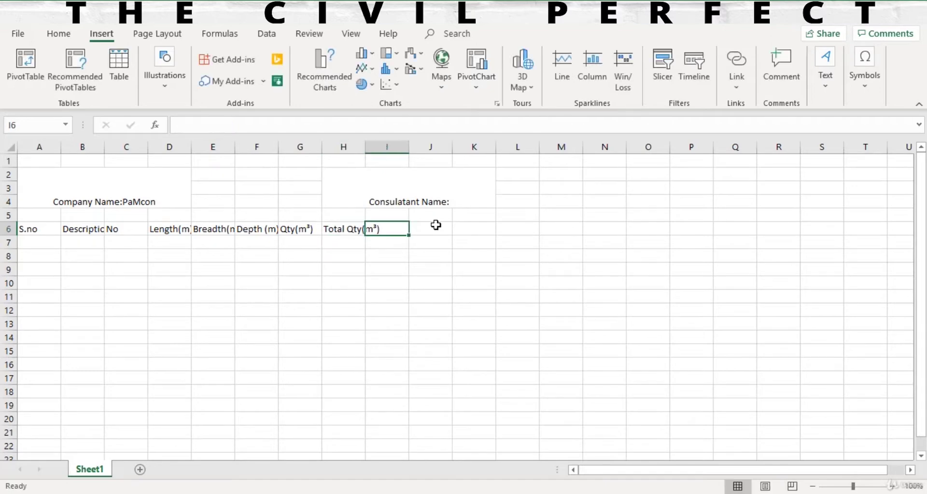
Enter the header Remarks in cell I6
type("Rma")
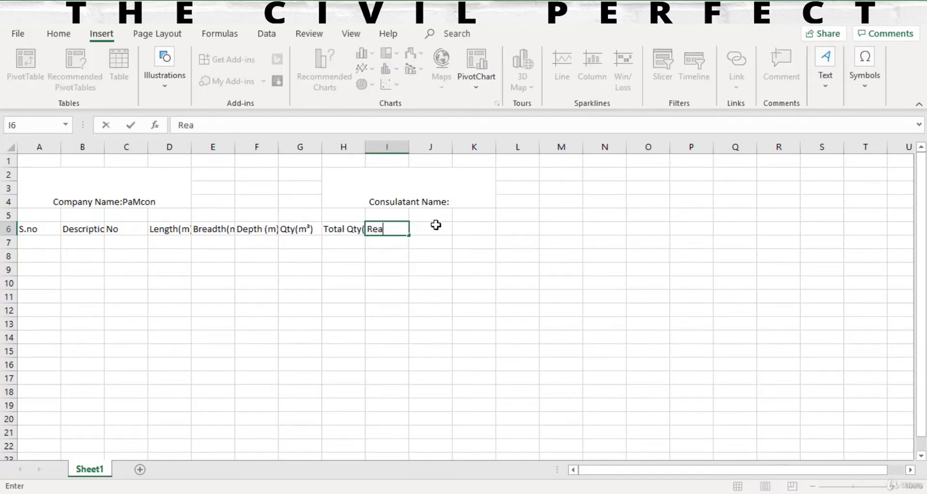
key("BackSpace")
key("BackSpace")
key("BackSpace")
type("marks")
key("Tab")
left_click(394, 226)
Unmerge the "Consulatant Name:" heading, move it one column over to G2:J4, and merge and center it again
left_click(414, 186)
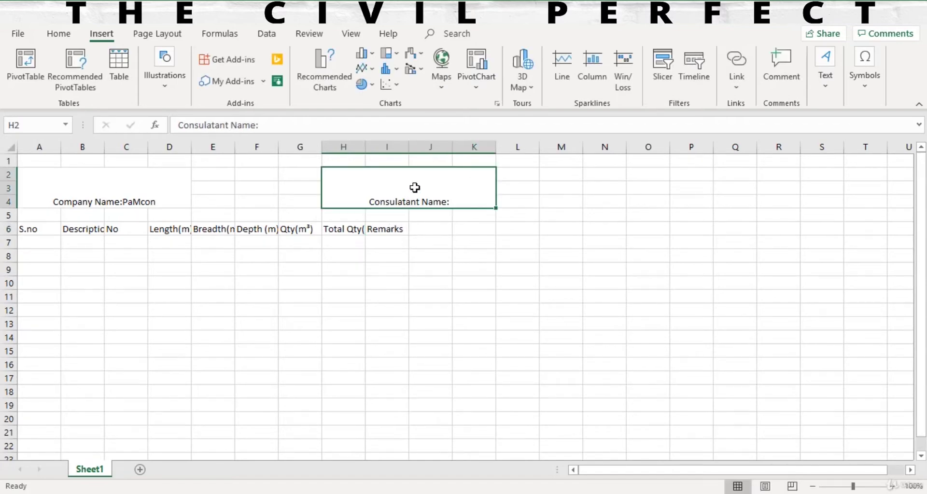
left_click(57, 34)
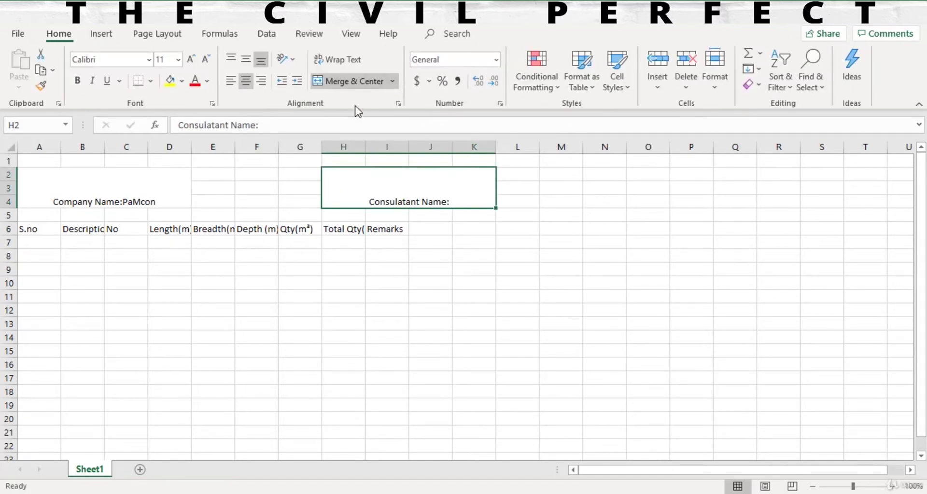
left_click(356, 81)
left_click_drag(323, 182, 287, 189)
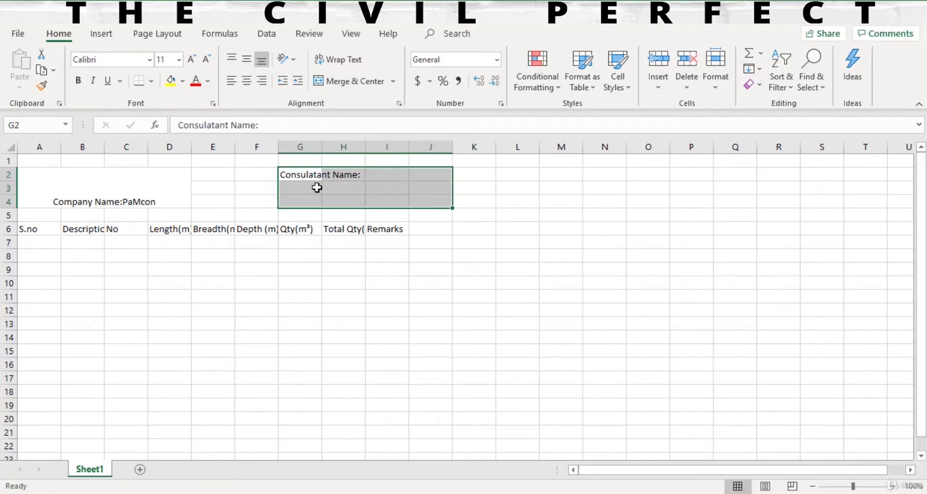
left_click(338, 81)
left_click(374, 251)
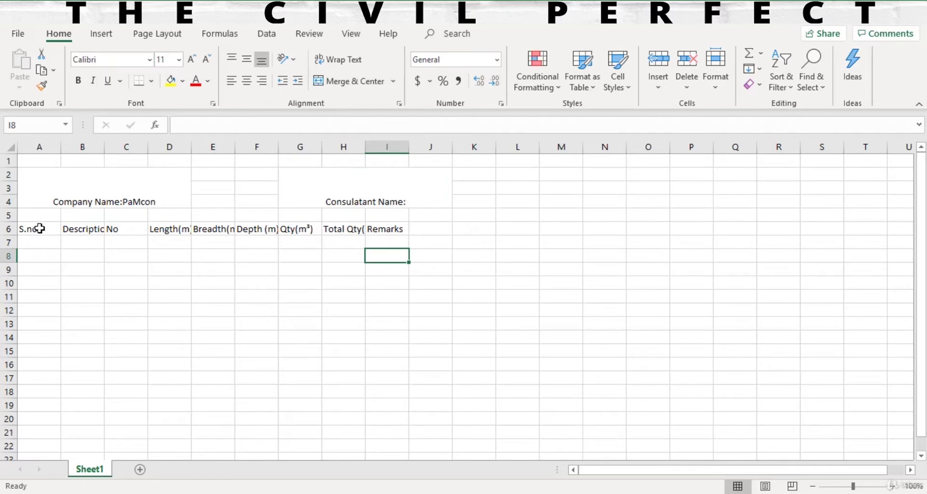
AutoFit the widths of columns A to I to their contents
left_click_drag(39, 229, 430, 242)
left_click(35, 146)
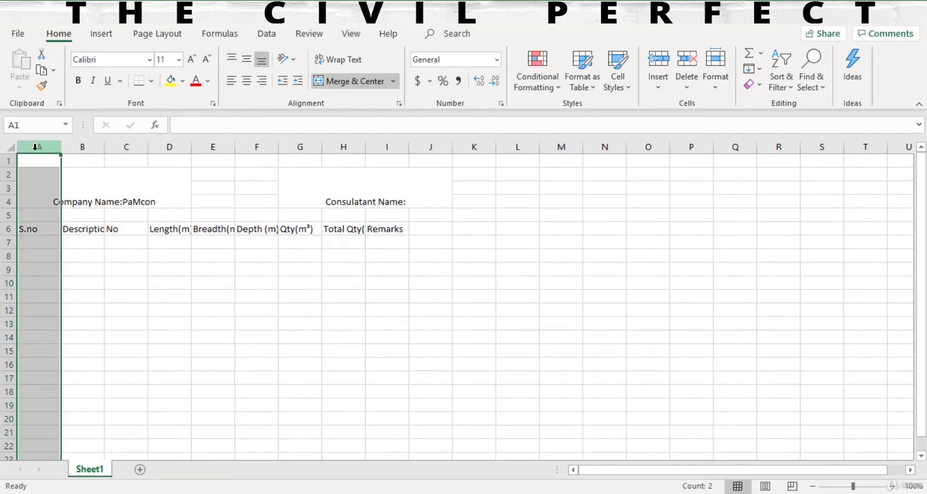
left_click_drag(35, 146, 403, 154)
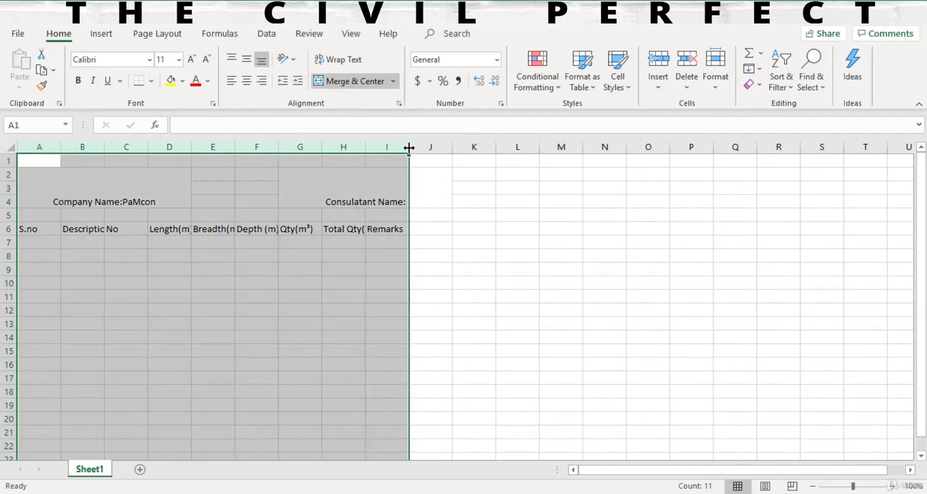
double_click(409, 147)
left_click(273, 282)
left_click(383, 195)
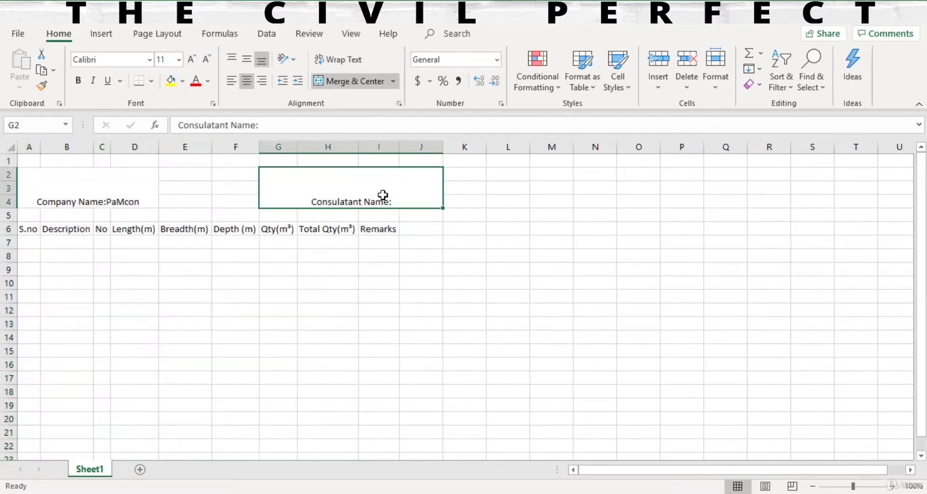
Apply a medium-thick solid outline border around cells A2:J21
left_click_drag(46, 177, 426, 436)
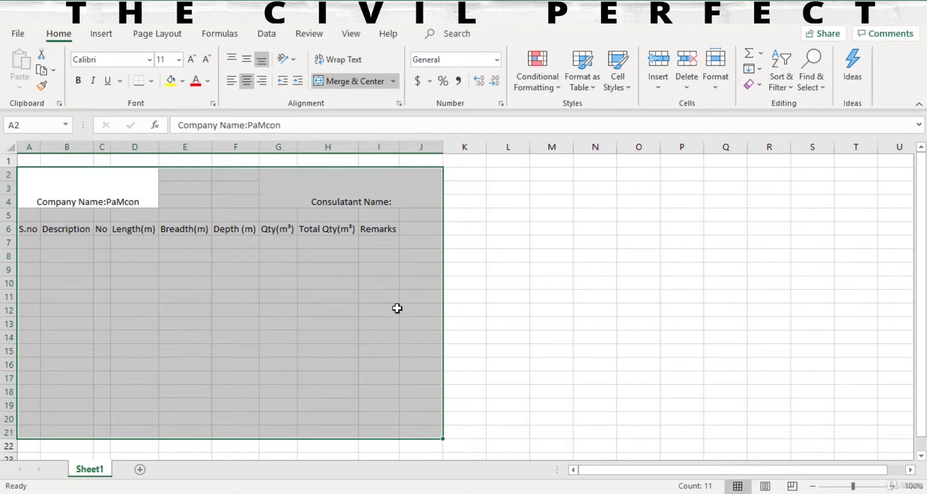
right_click(397, 307)
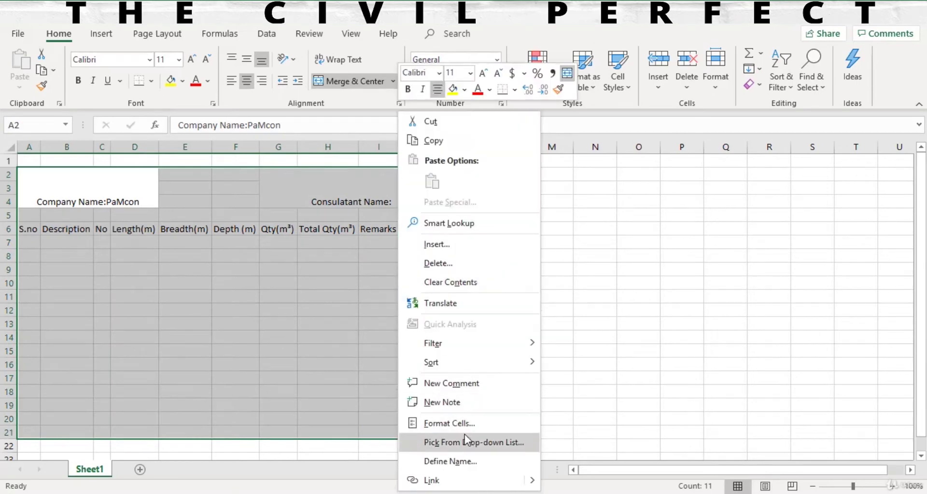
left_click(461, 419)
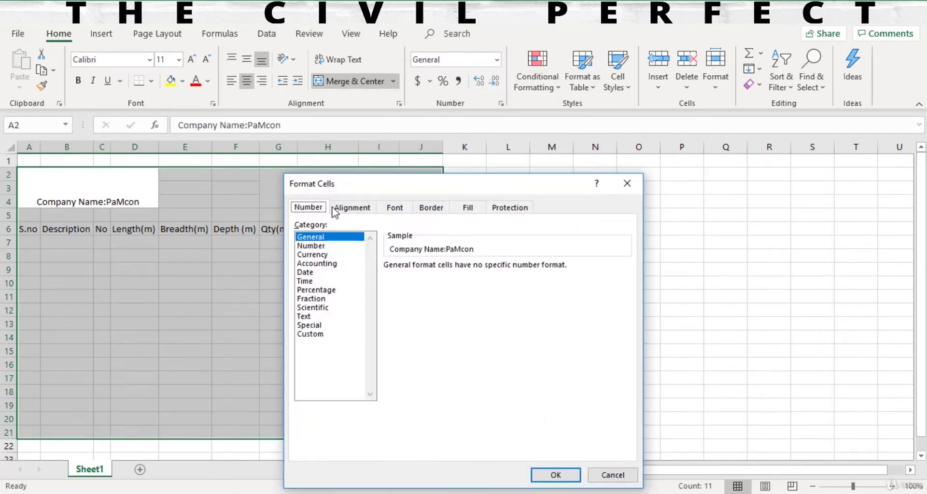
left_click(439, 209)
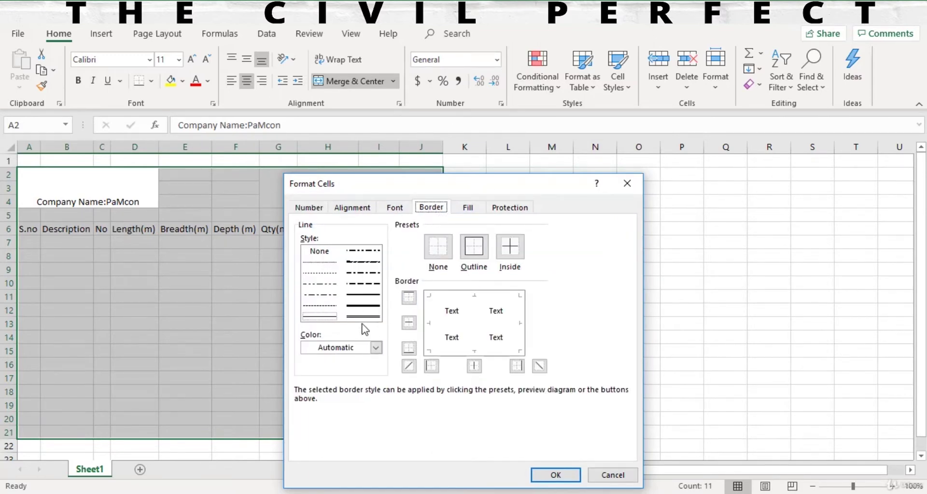
left_click(361, 295)
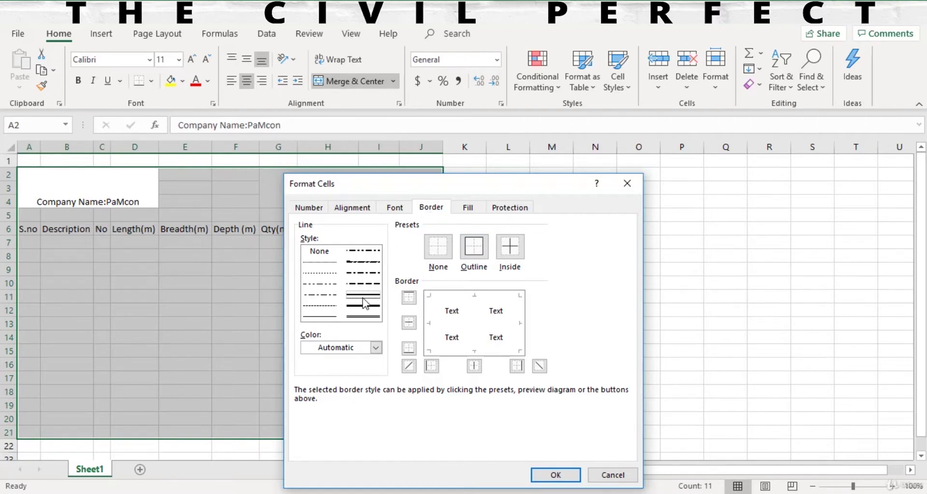
left_click(474, 247)
left_click(550, 475)
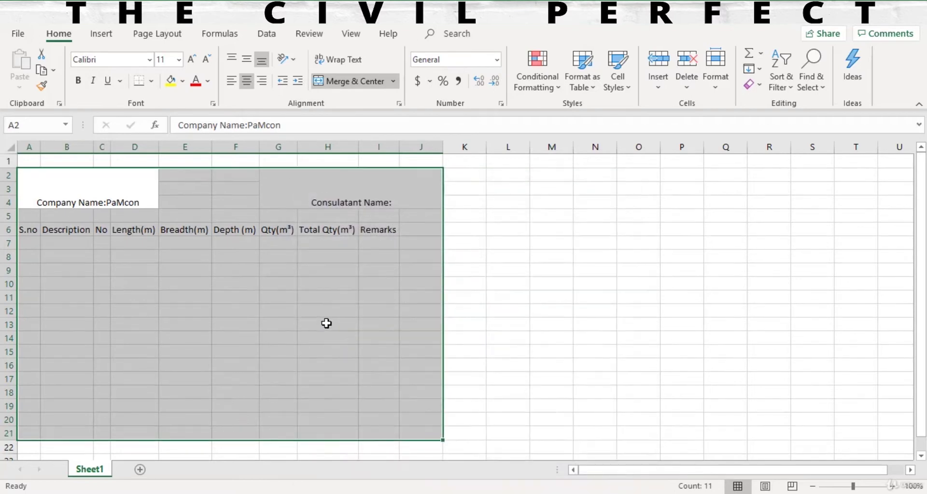
left_click(325, 323)
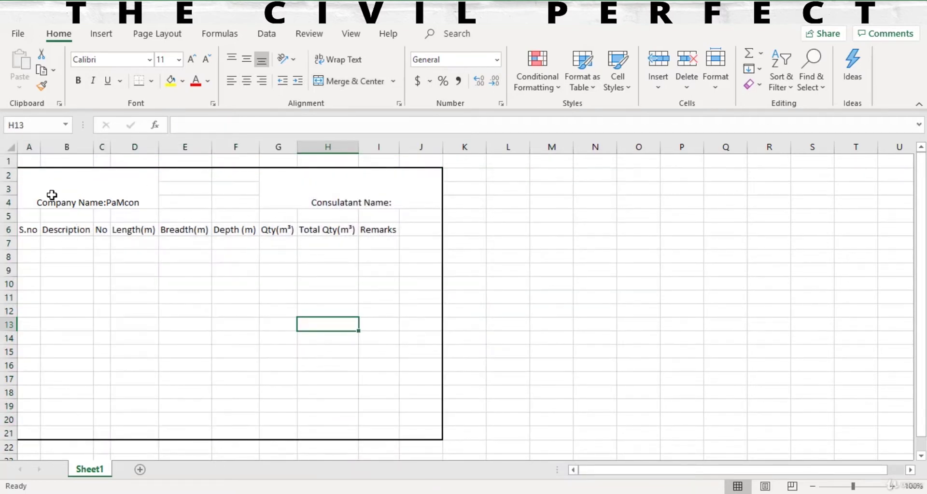
Apply thin dashed outline and inside borders to the table cells A6:J21
left_click_drag(36, 234, 414, 435)
right_click(378, 310)
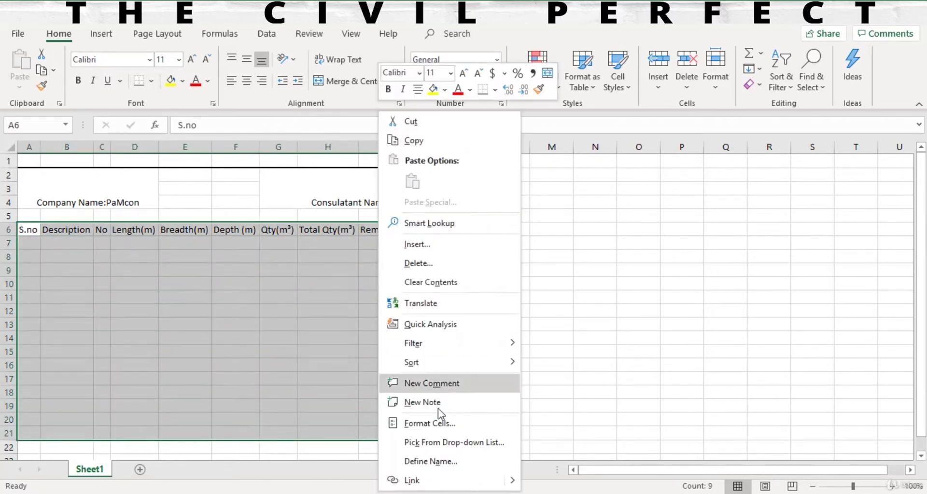
left_click(438, 424)
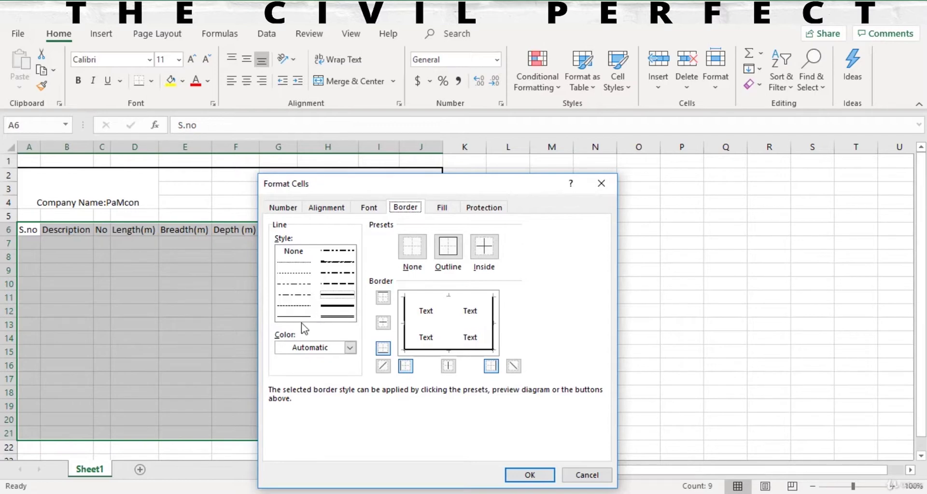
left_click(299, 308)
left_click(448, 247)
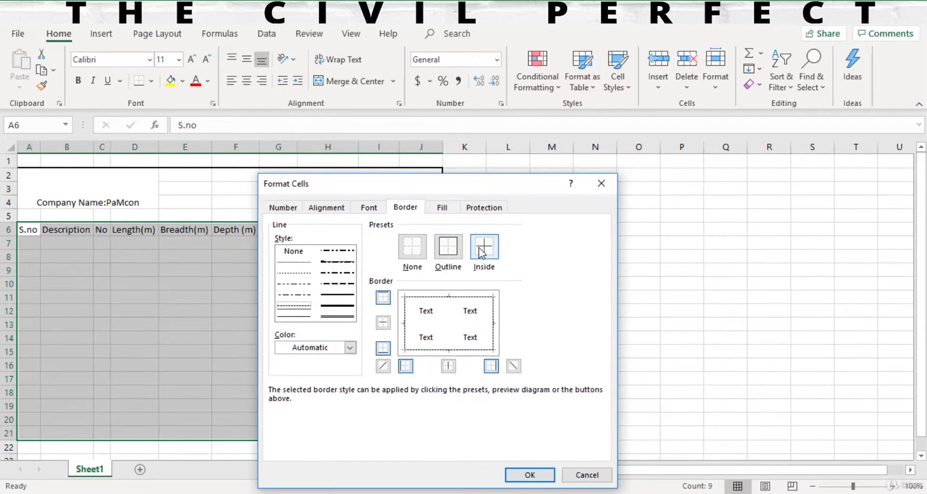
left_click(483, 248)
left_click(528, 473)
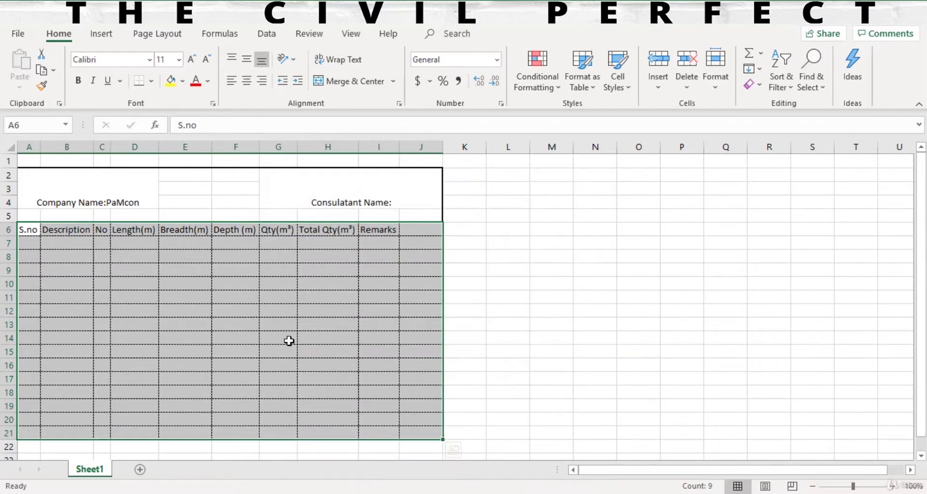
left_click(290, 339)
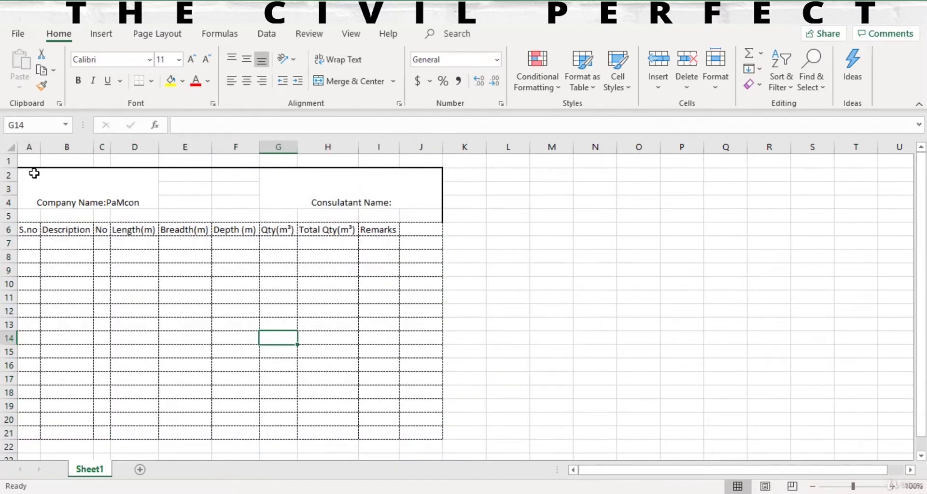
Reapply the medium-thick solid outline border around the whole sheet area A2:J21, replacing its dashed outer edges
left_click_drag(33, 173, 193, 216)
left_click_drag(400, 324, 424, 428)
right_click(426, 430)
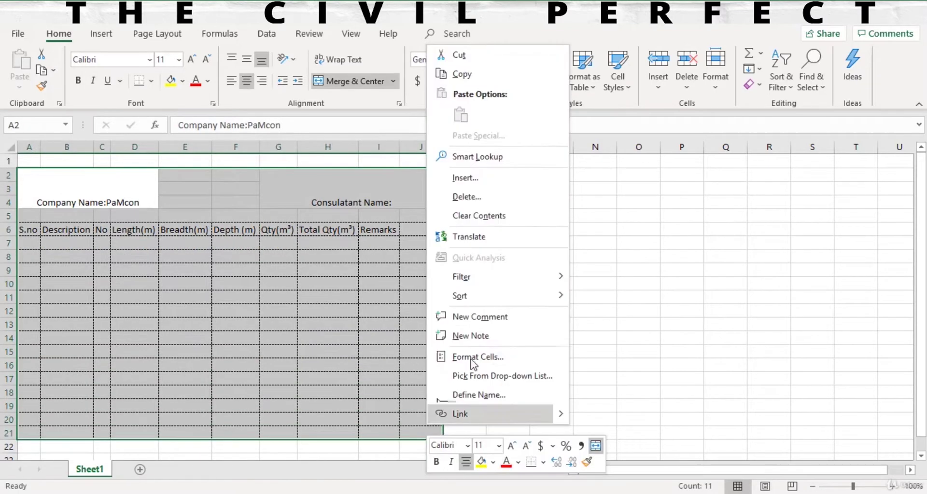
left_click(489, 362)
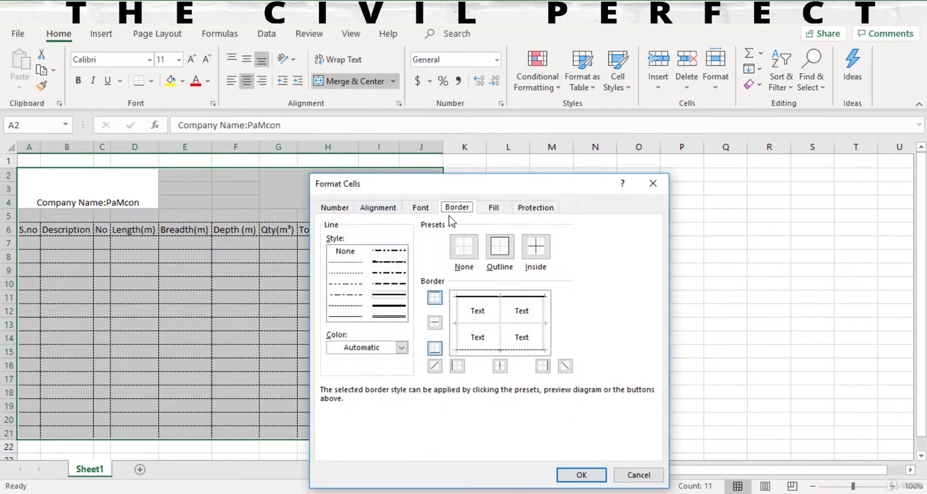
left_click(388, 305)
left_click(499, 246)
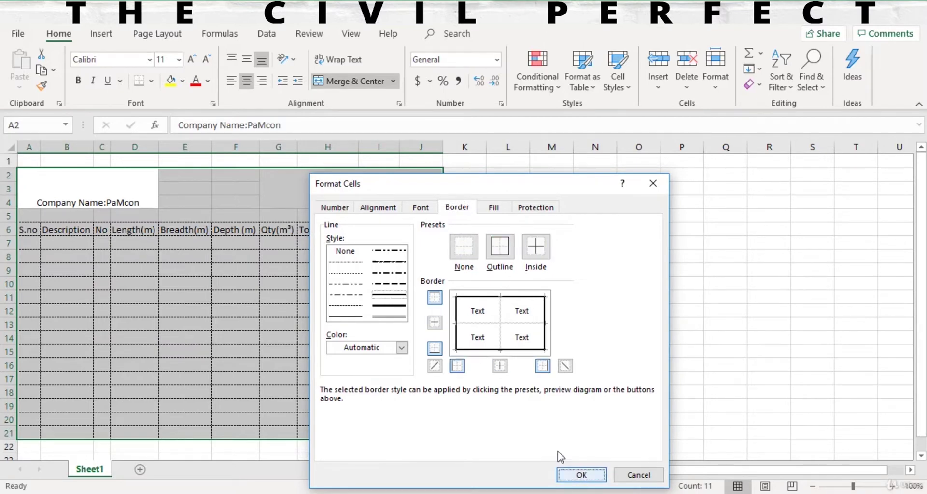
left_click(580, 475)
left_click(308, 322)
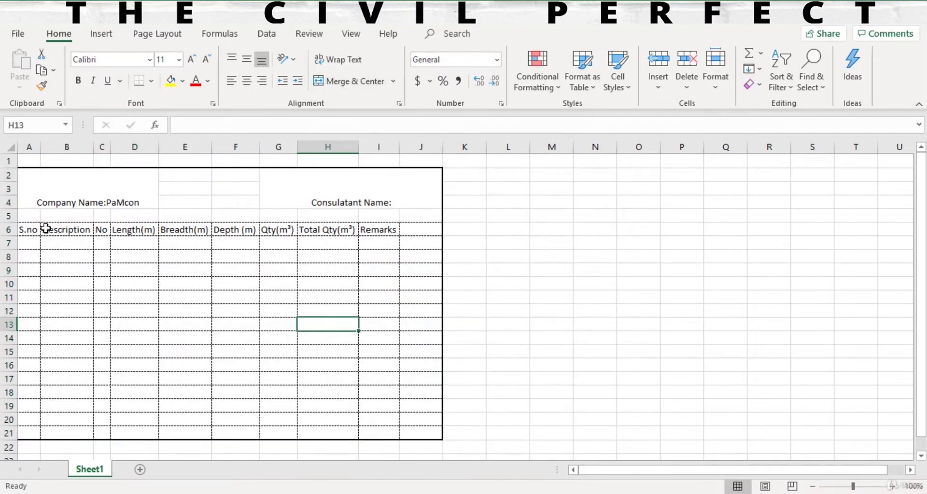
Fill the header row A6:J6 and the bottom row A21:J21 with standard orange, and widen columns A to F
left_click_drag(28, 230, 420, 229)
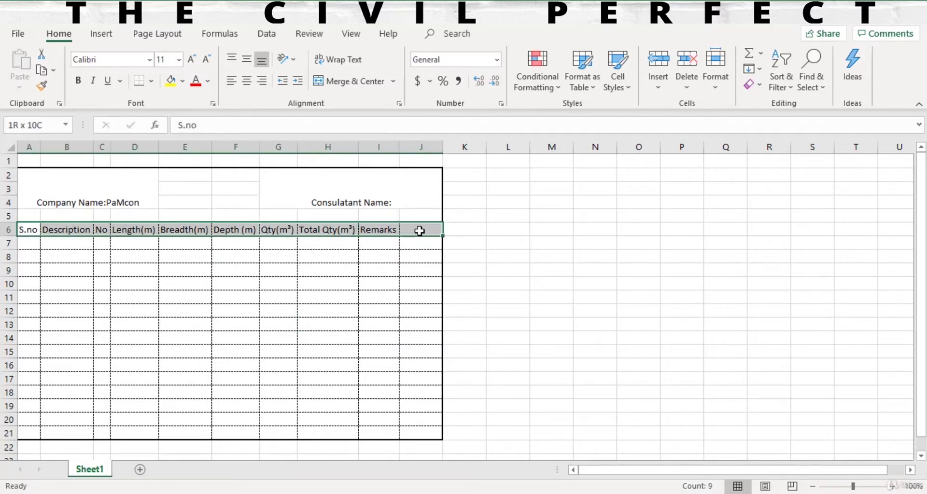
left_click(182, 82)
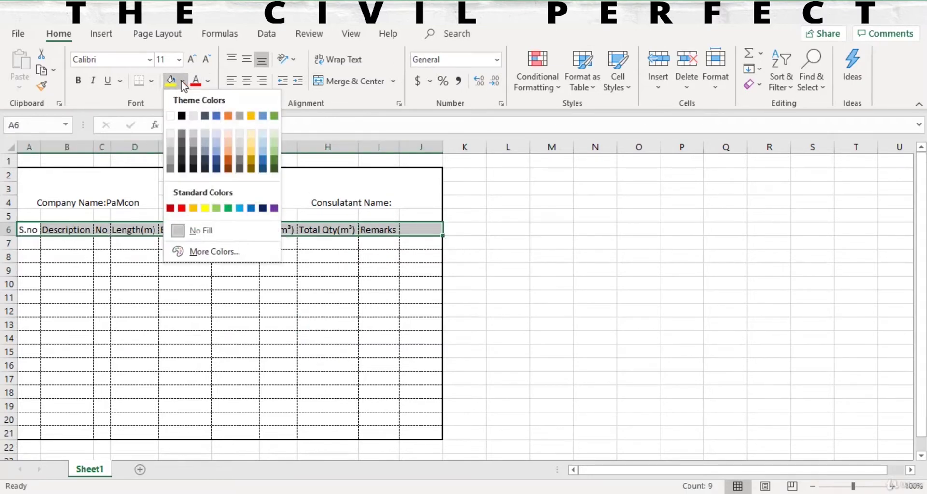
left_click(194, 209)
left_click_drag(33, 431, 409, 432)
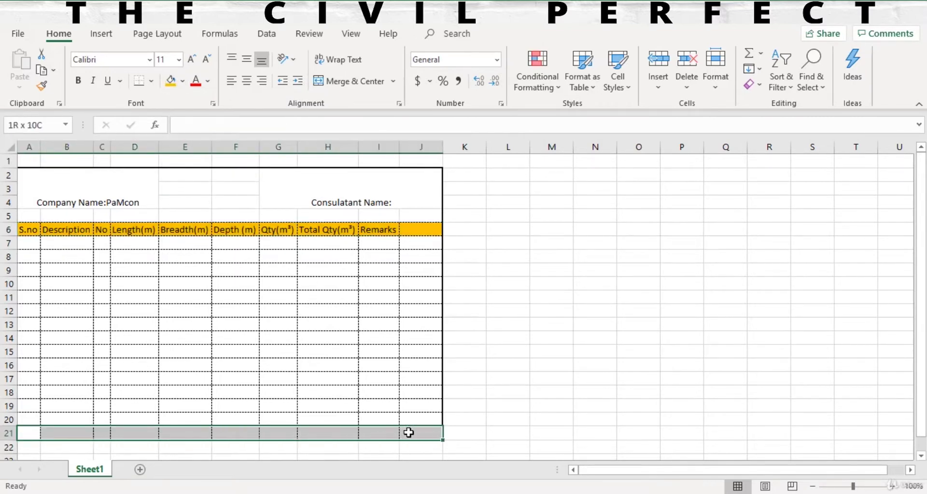
left_click(170, 81)
left_click(213, 389)
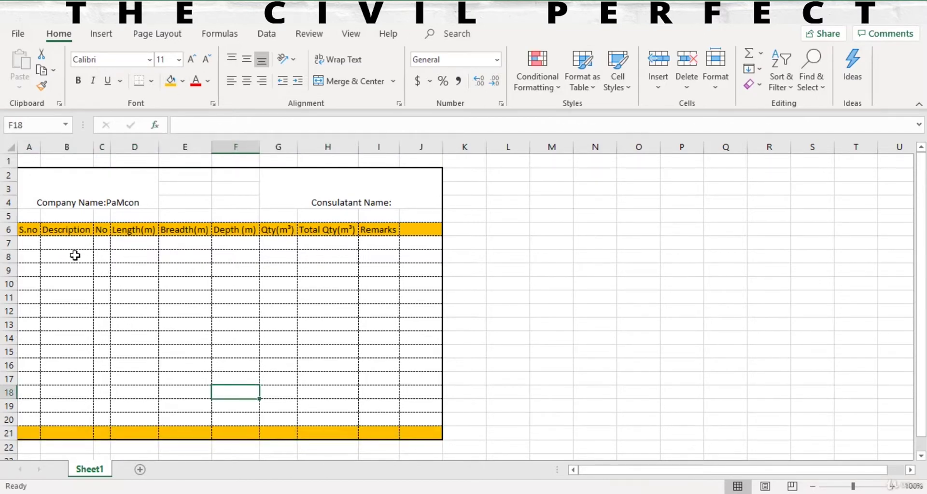
left_click_drag(42, 148, 324, 155)
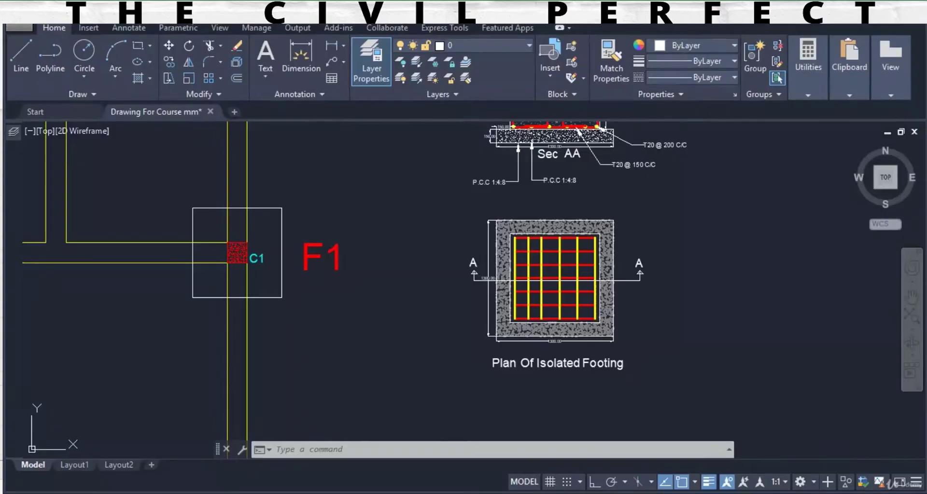
Switch to AutoCAD and examine the isolated footing's plan and Section AA for its length, breadth and depth dimensions
scroll(464, 241, "down", 3)
scroll(396, 278, "up", 3)
scroll(396, 278, "up", 5)
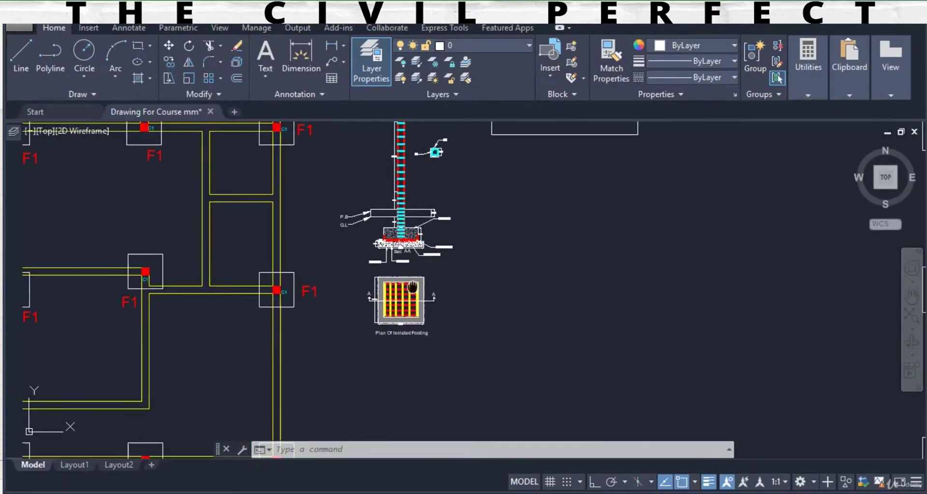
mouse_move(375, 220)
left_mouse_down()
mouse_move(392, 310)
mouse_move(357, 340)
mouse_move(397, 360)
left_mouse_up()
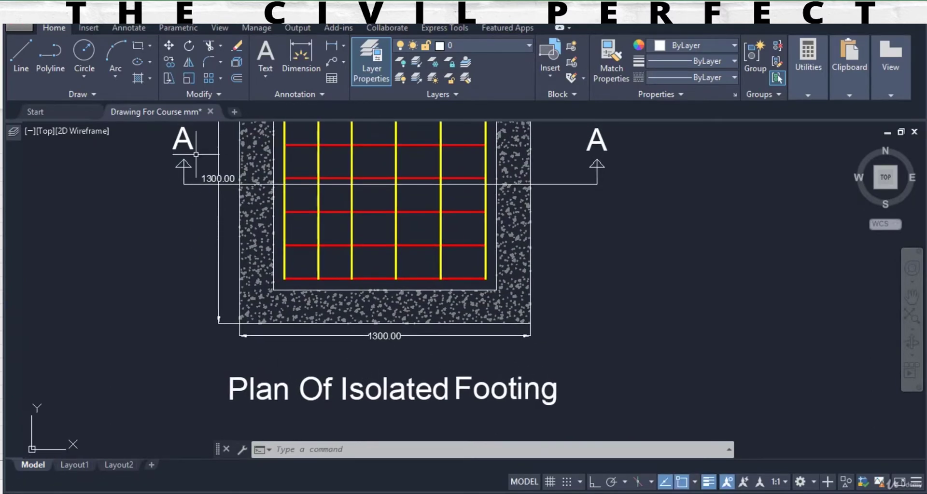
left_click_drag(236, 210, 247, 321)
scroll(267, 287, "down", 4)
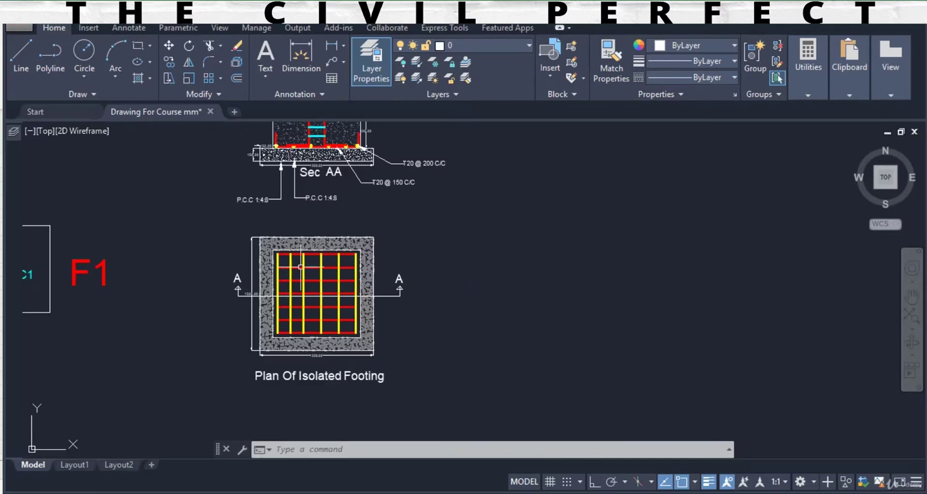
left_click_drag(302, 265, 318, 380)
scroll(290, 236, "up", 2)
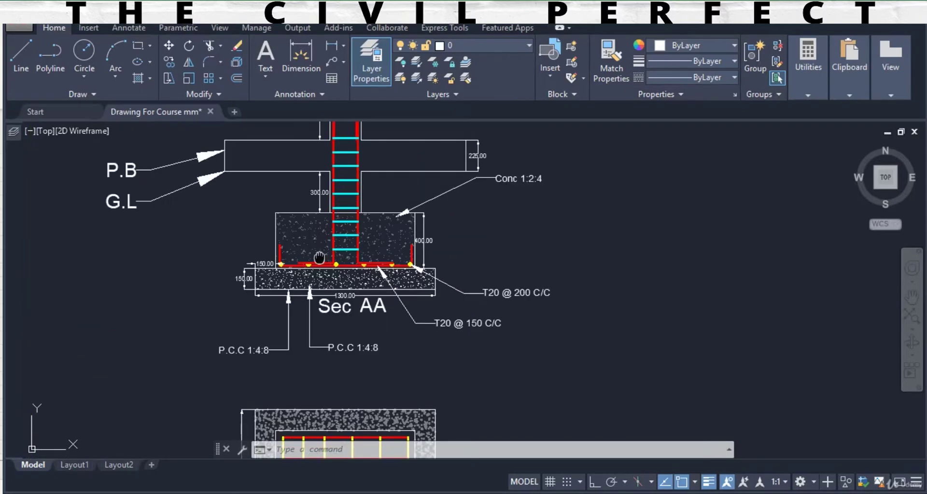
left_click_drag(290, 237, 268, 272)
scroll(207, 323, "up", 2)
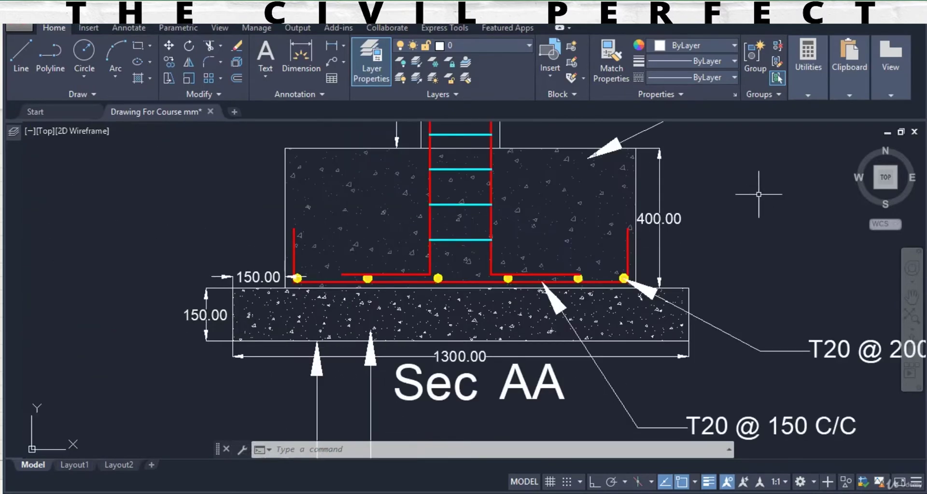
left_click_drag(710, 209, 689, 318)
scroll(352, 210, "down", 3)
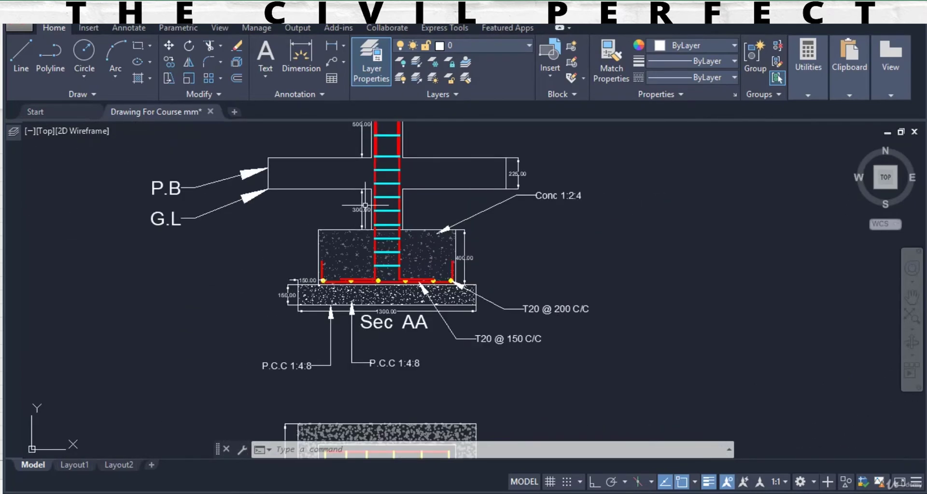
scroll(375, 237, "down", 1)
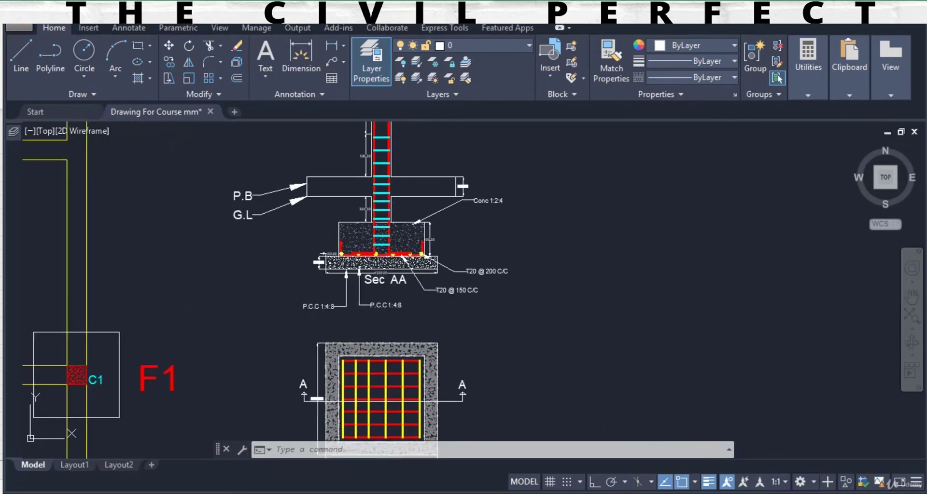
Examine the Excavation Plan to locate the F1 footings across the whole layout
scroll(459, 230, "down", 2)
left_click_drag(662, 263, 464, 241)
left_click_drag(552, 227, 237, 245)
scroll(405, 241, "down", 2)
mouse_move(521, 208)
left_mouse_down()
mouse_move(522, 255)
mouse_move(520, 110)
left_mouse_up()
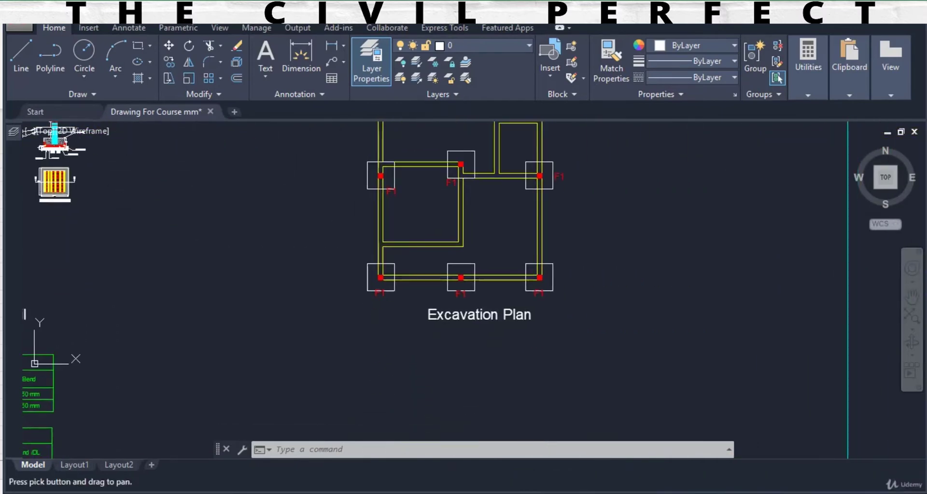
scroll(544, 294, "up", 4)
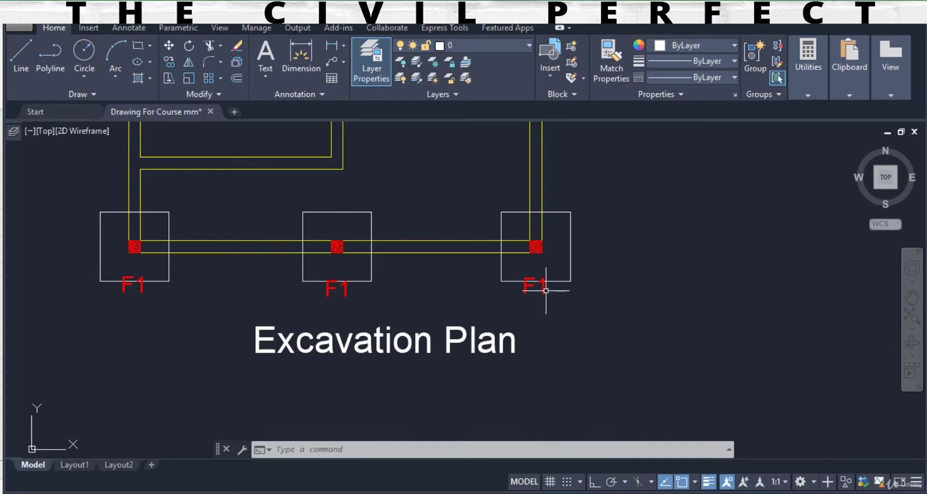
left_click_drag(516, 341, 635, 317)
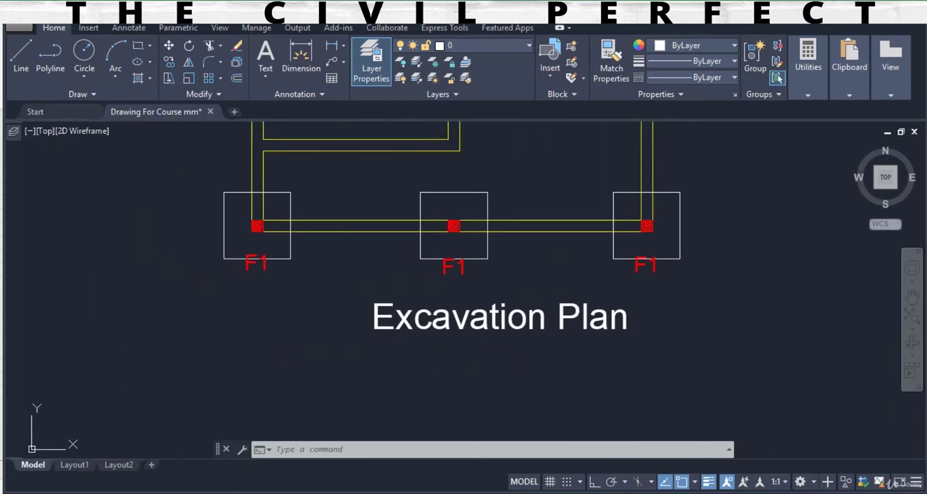
left_click_drag(613, 274, 600, 331)
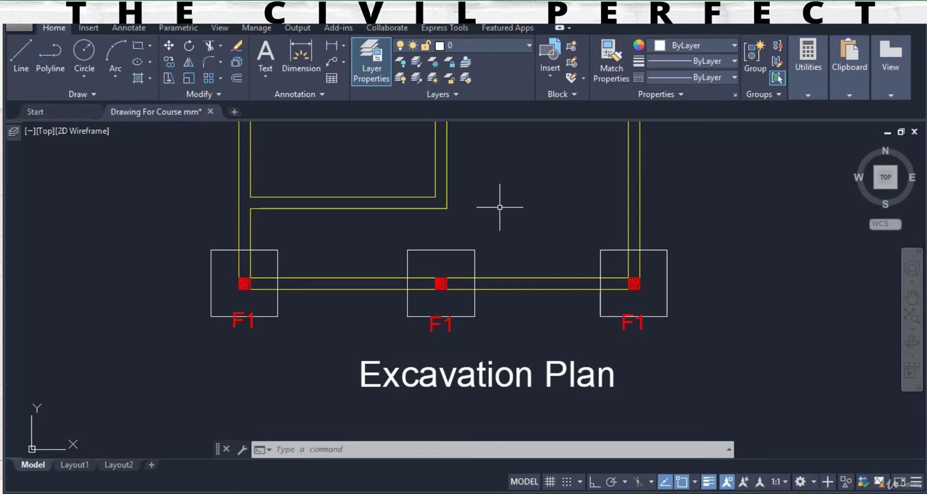
left_click_drag(431, 266, 414, 315)
left_click_drag(483, 294, 457, 264)
scroll(457, 264, "down", 3)
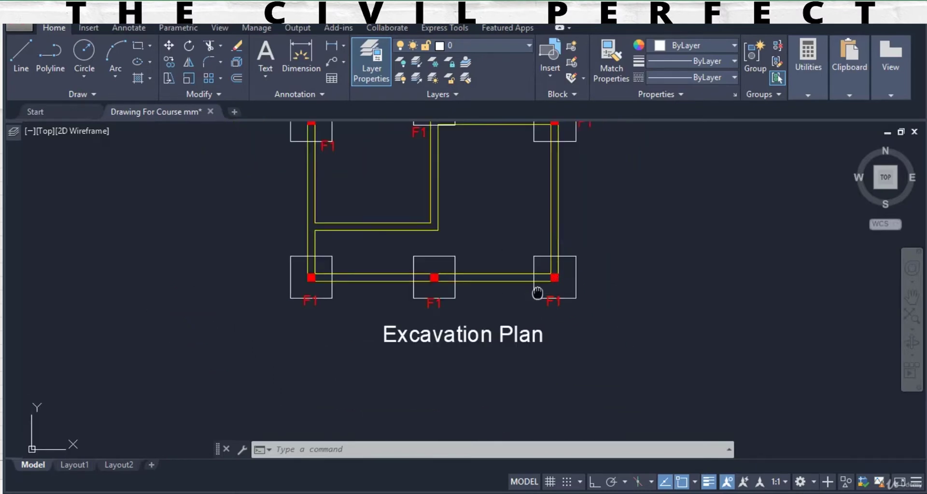
left_click_drag(542, 275, 548, 362)
scroll(552, 333, "down", 2)
mouse_move(553, 252)
left_mouse_down()
mouse_move(558, 323)
mouse_move(555, 269)
left_mouse_up()
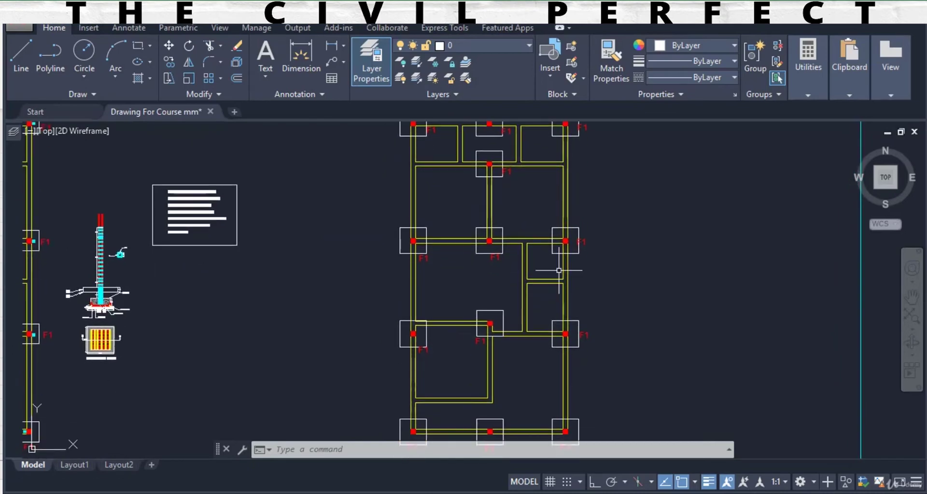
mouse_move(584, 192)
left_mouse_down()
mouse_move(579, 247)
mouse_move(561, 216)
left_mouse_up()
mouse_move(547, 280)
left_mouse_down()
mouse_move(552, 232)
mouse_move(558, 271)
left_mouse_up()
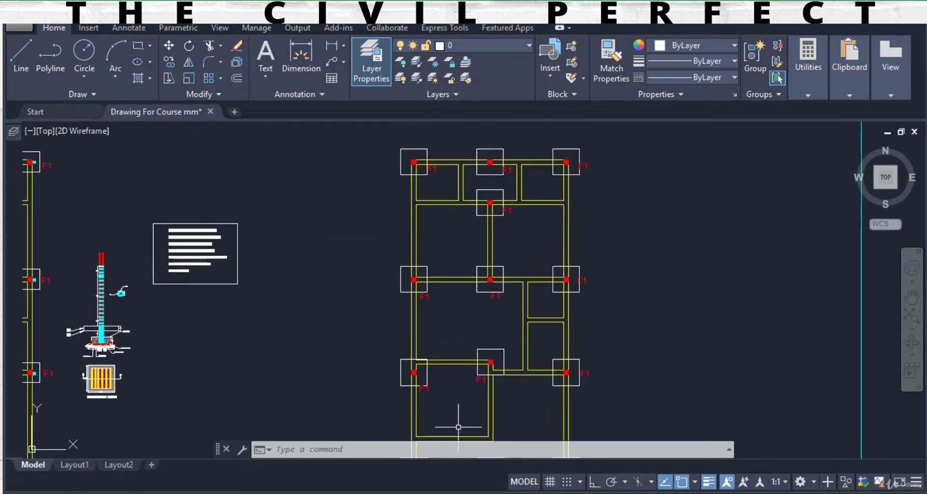
left_click_drag(412, 413, 433, 354)
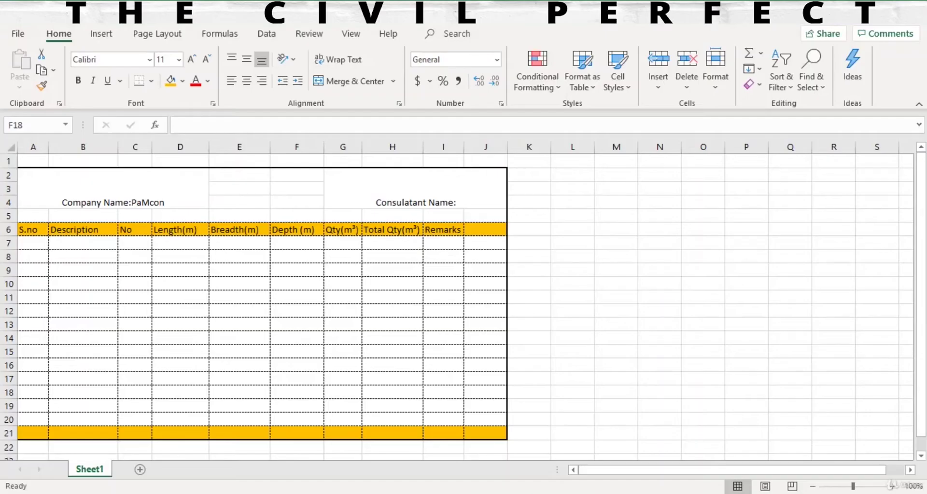
In the Excel sheet, enter serial number 1 and the description "Excavation F1" in row 7
left_click(37, 247)
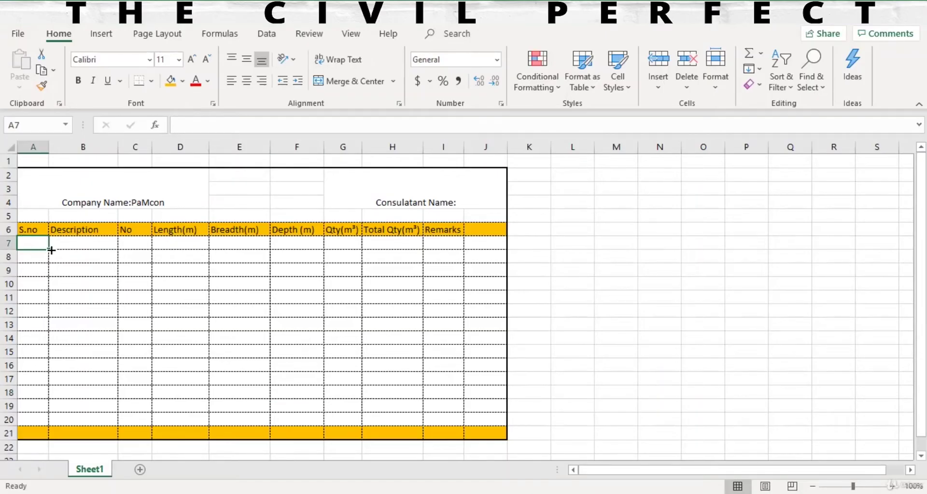
type("1")
key("Tab")
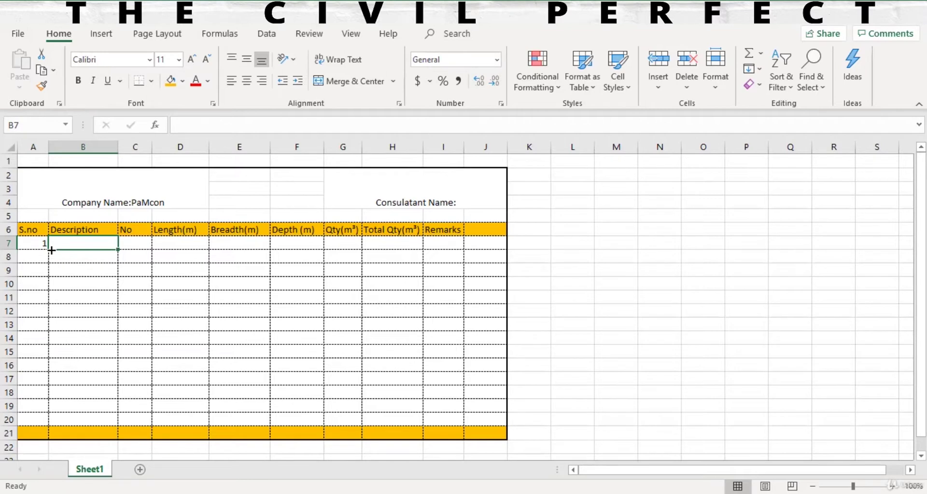
type("Excavation")
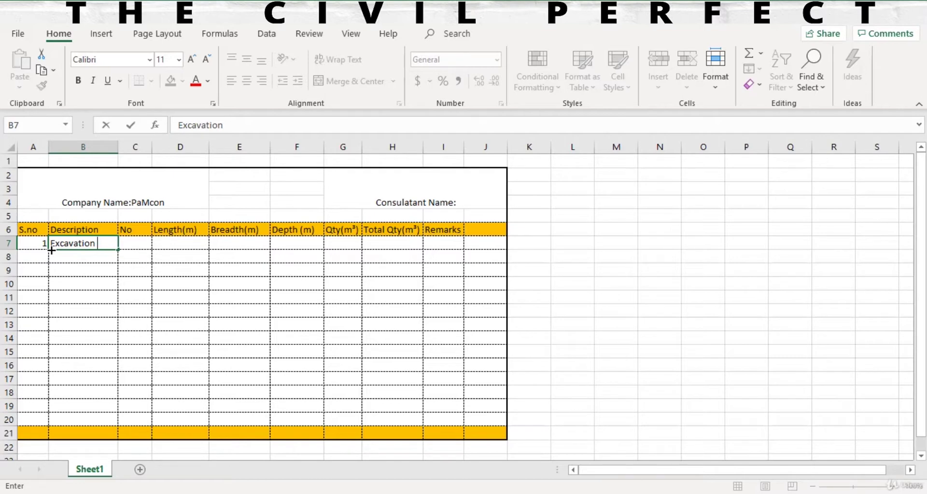
type("F1")
key("Tab")
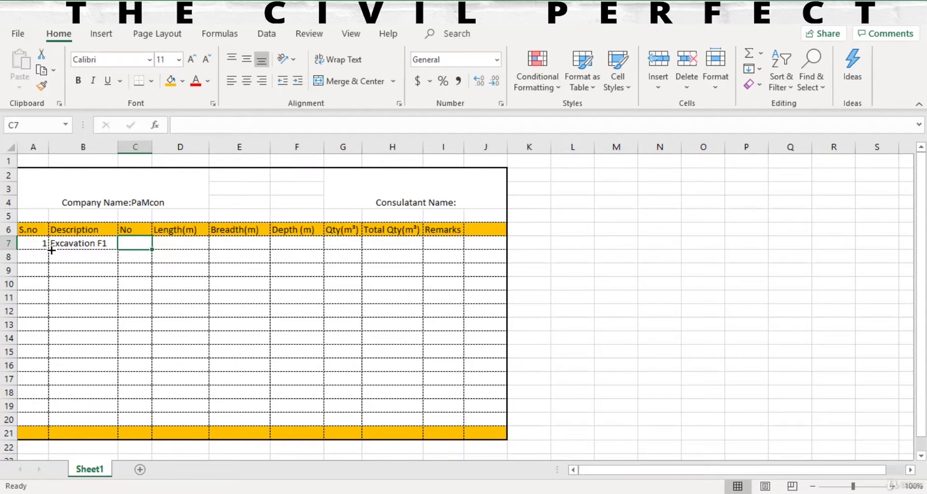
Check the F1 footings on the AutoCAD Excavation Plan and enter 13 as their number in cell C7 in Excel
key("alt+Tab")
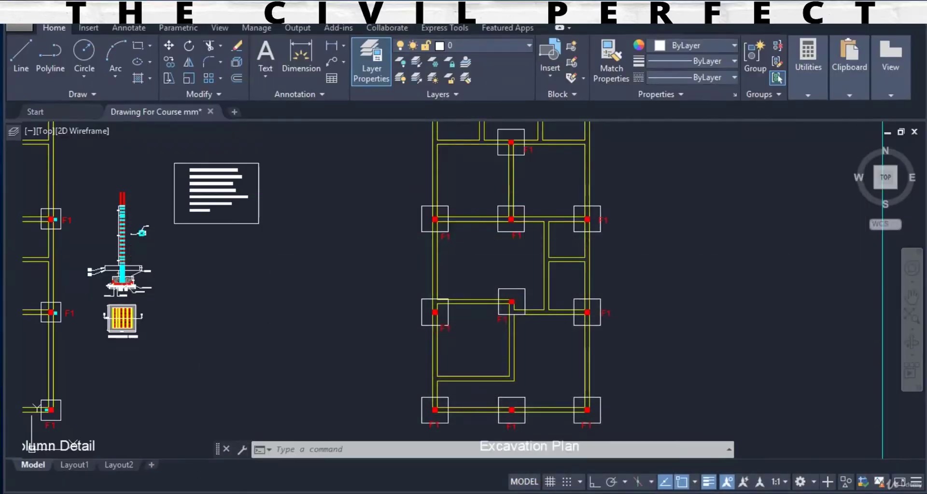
scroll(507, 285, "down", 4)
scroll(507, 256, "up", 6)
left_click_drag(576, 243, 631, 212)
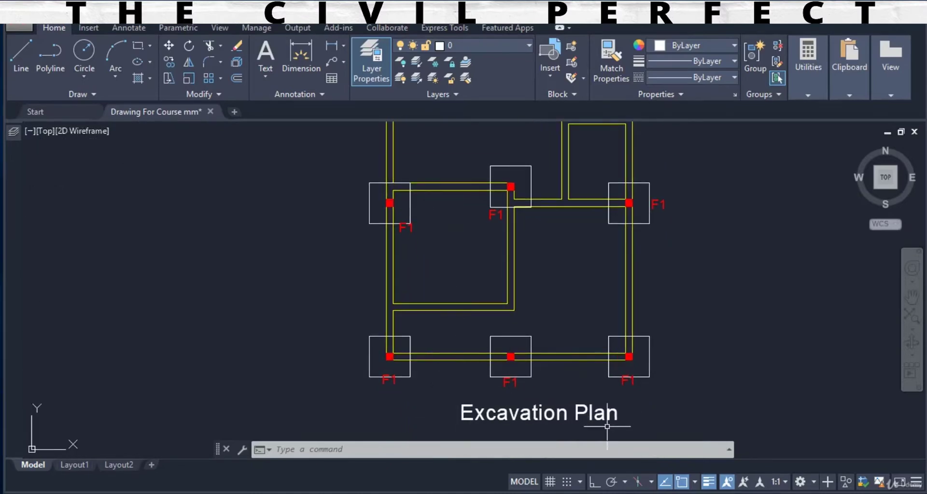
scroll(625, 391, "up", 2)
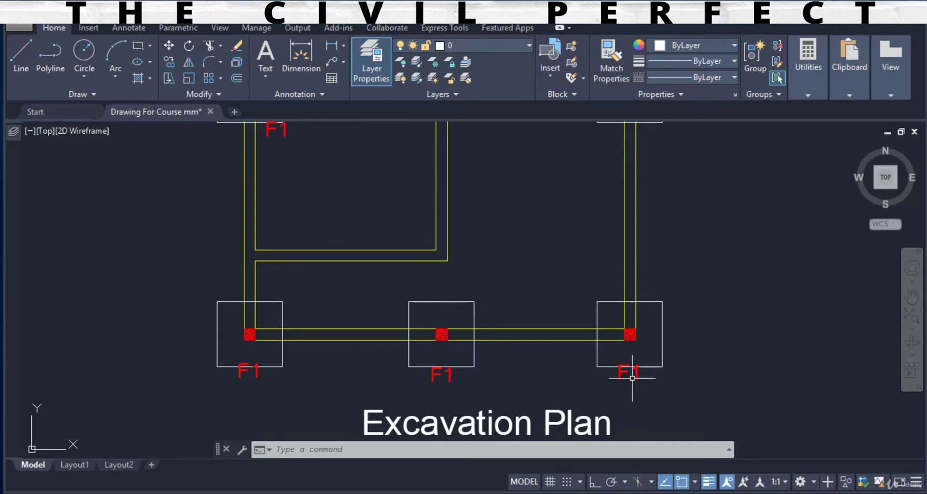
key("alt+Tab")
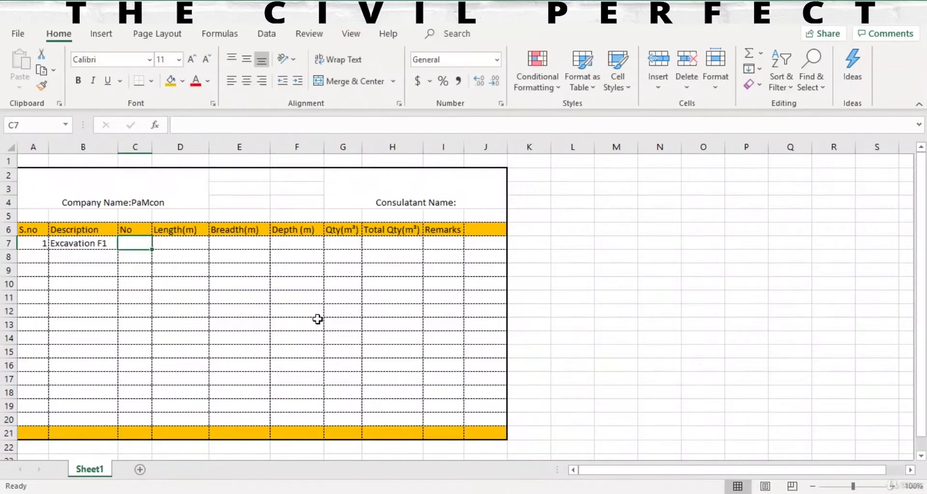
type("13")
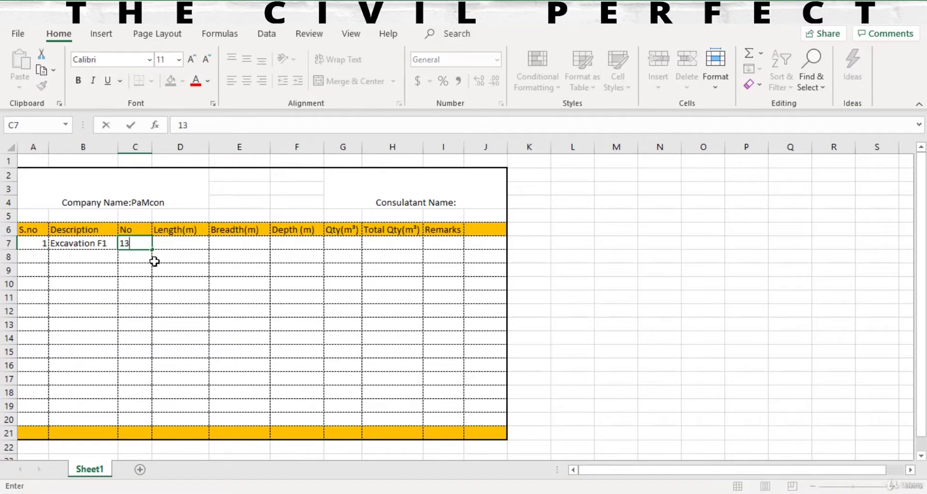
key("Tab")
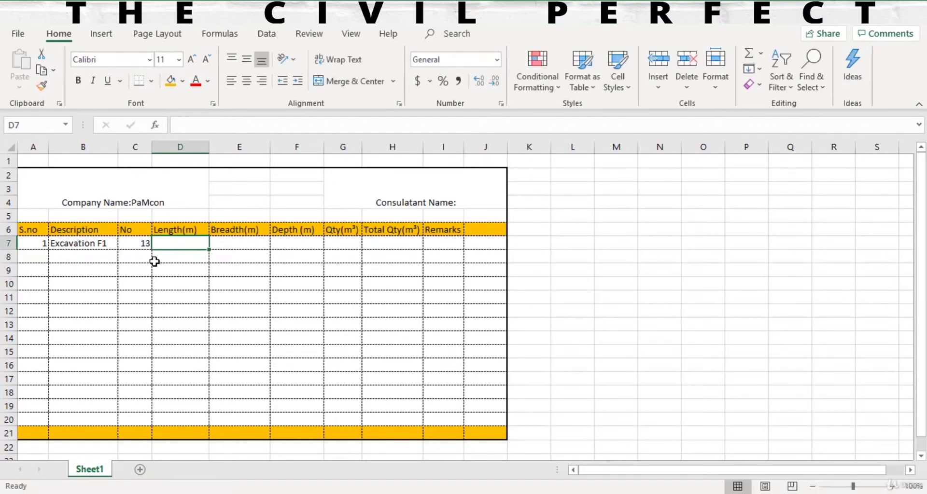
Convert the footing length to metres in Calculator as 1300 ÷ 1000 and enter 1.3 as the length in Excel cell D7
type("1.3")
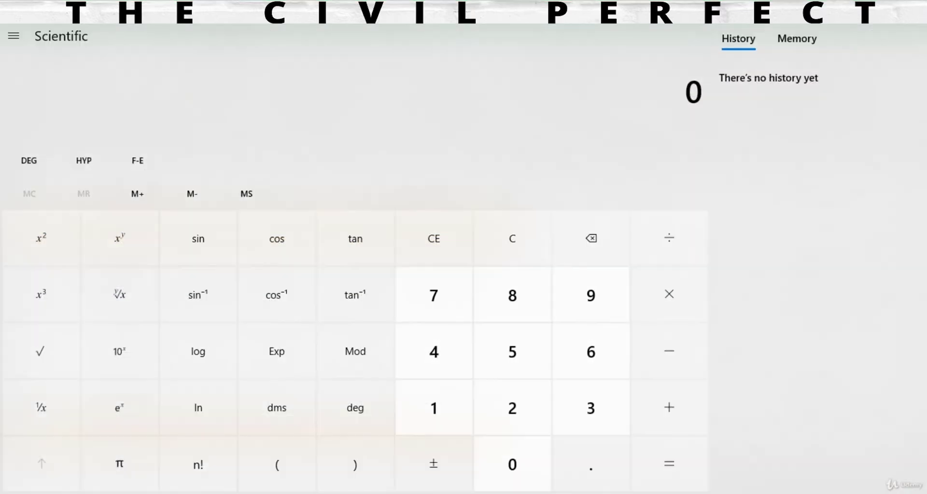
type("1300 ÷ 1,000")
key("Return")
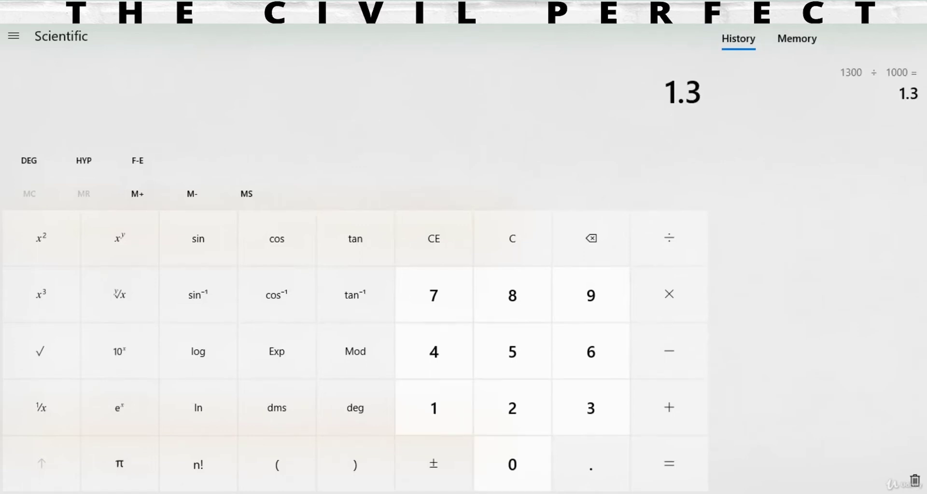
key("alt+Tab")
type("1.3")
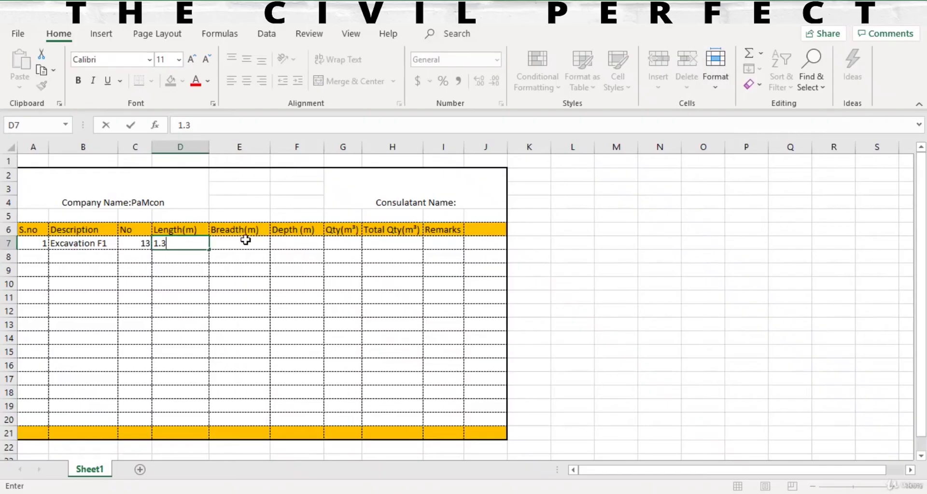
Enter 1.3 as the breadth in cell E7 of the Excavation F1 row
left_click(226, 249)
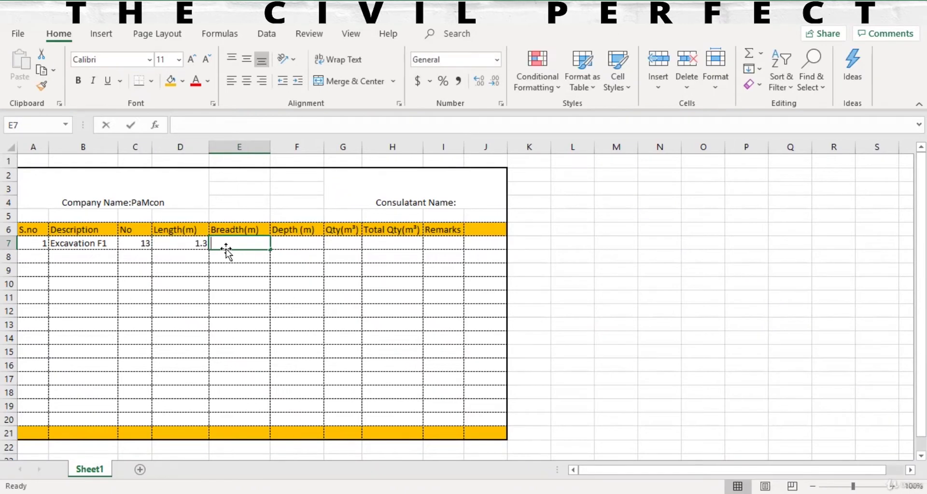
type("1.3")
key("Tab")
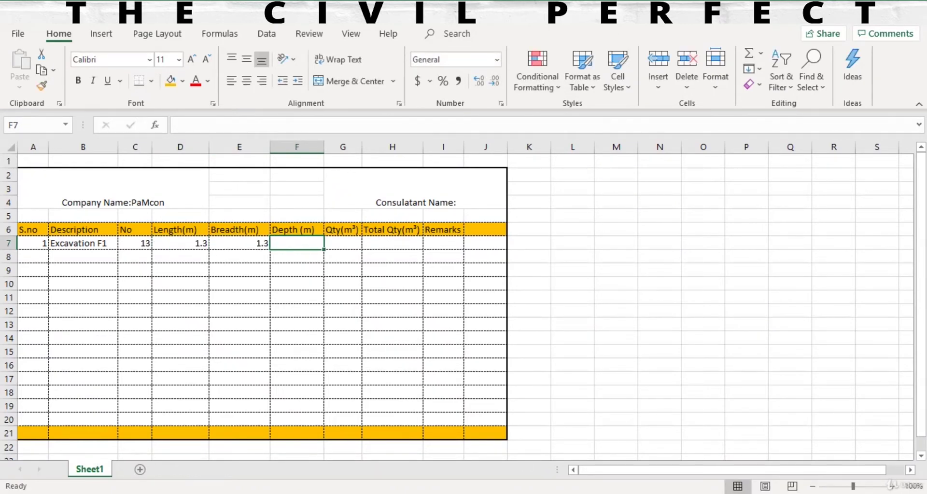
Switch to the AutoCAD drawing and examine the layer heights in footing section AA that make up the excavation depth
key("alt+Tab")
scroll(494, 255, "down", 5)
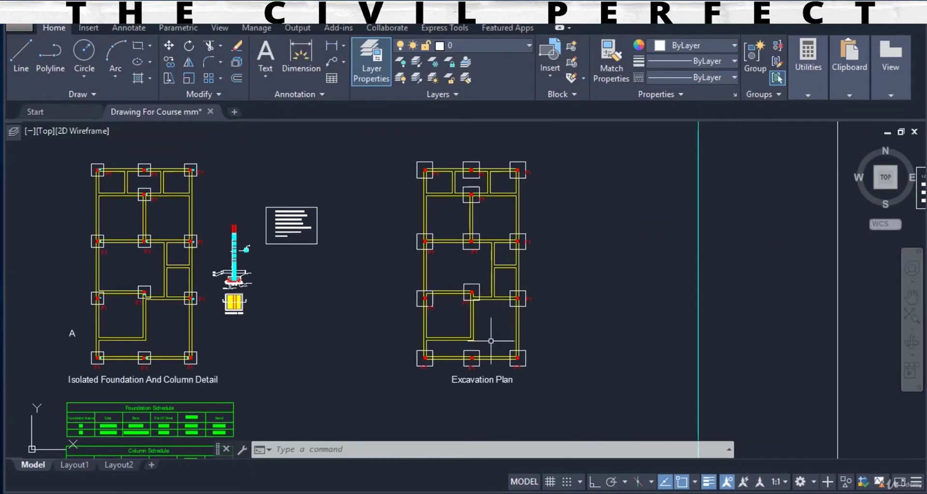
scroll(290, 318, "down", 2)
scroll(391, 241, "up", 8)
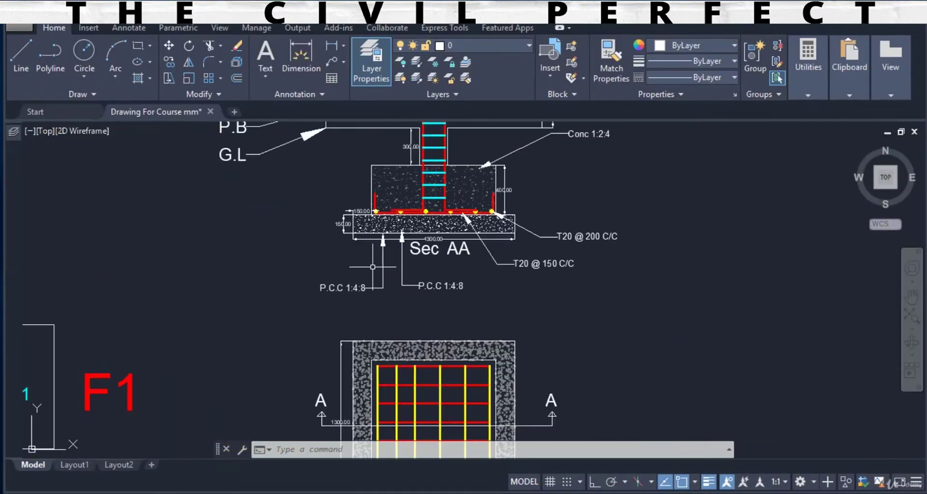
left_click_drag(376, 263, 378, 316)
scroll(379, 316, "up", 4)
scroll(329, 333, "down", 2)
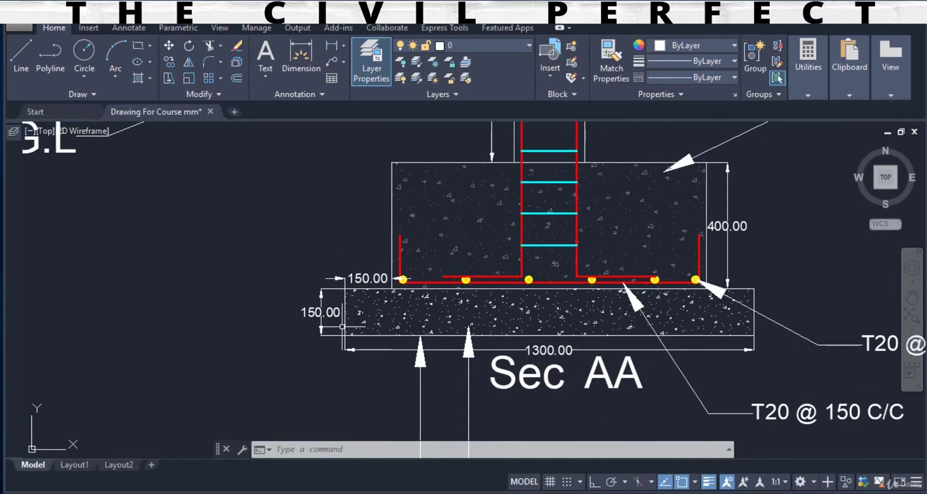
left_click_drag(591, 268, 592, 304)
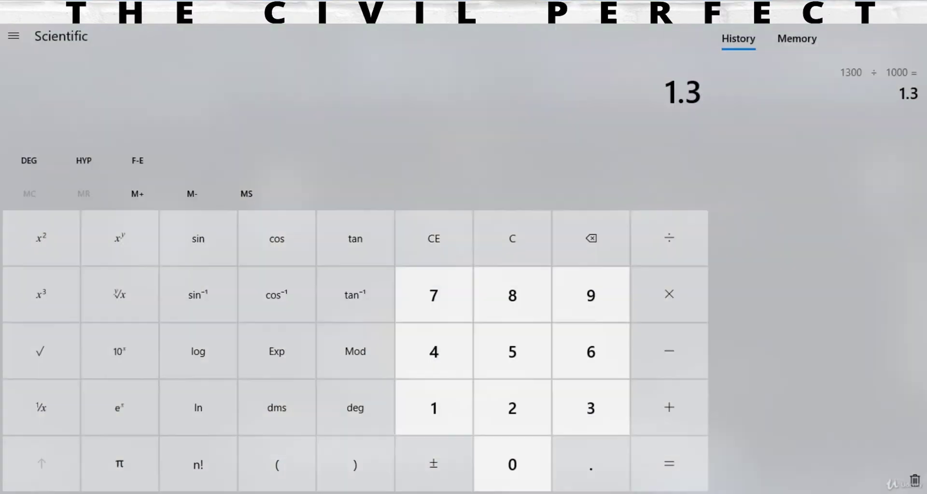
Calculate 150 + 400 + 300 in Calculator, divide the sum by 1000, and enter 0.85 as the depth in Excel cell F7
key("Escape")
type("150")
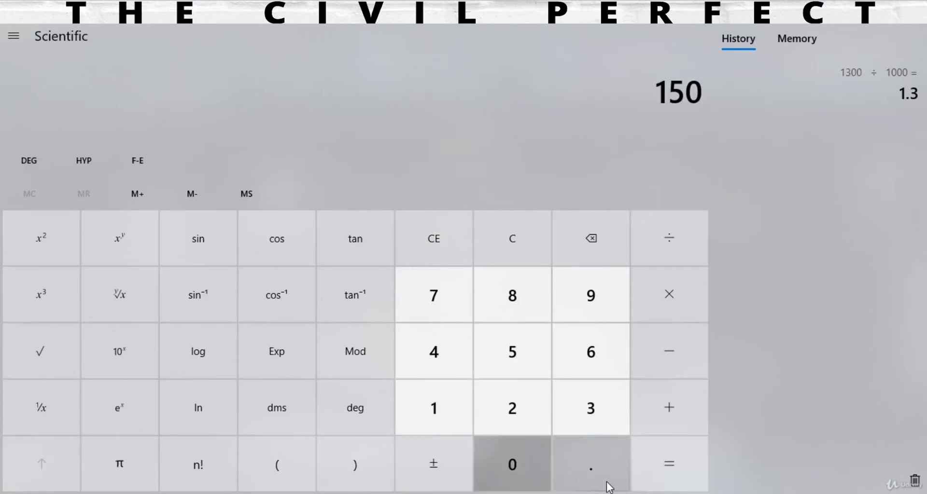
type("+400+300")
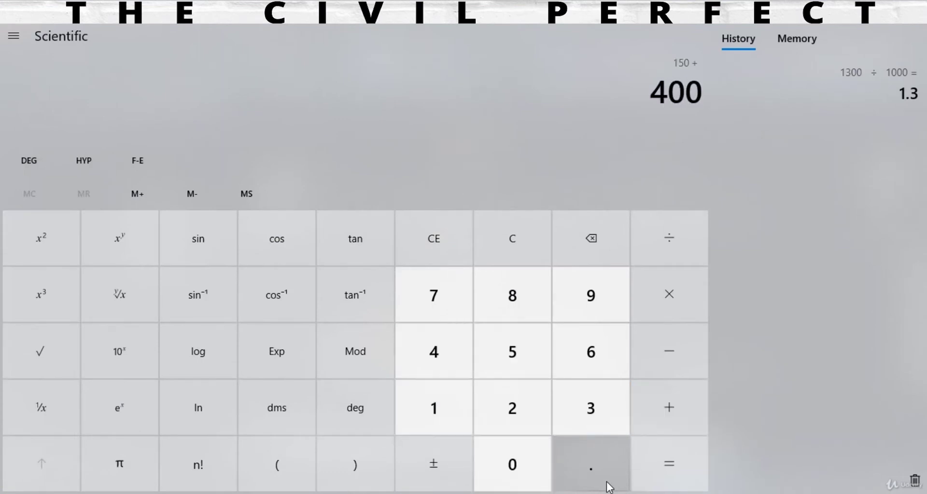
key("Return")
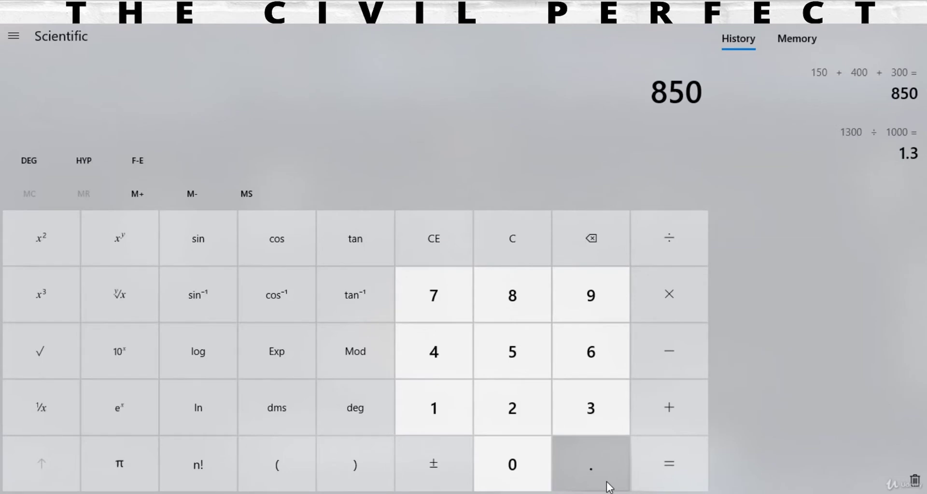
type("1000")
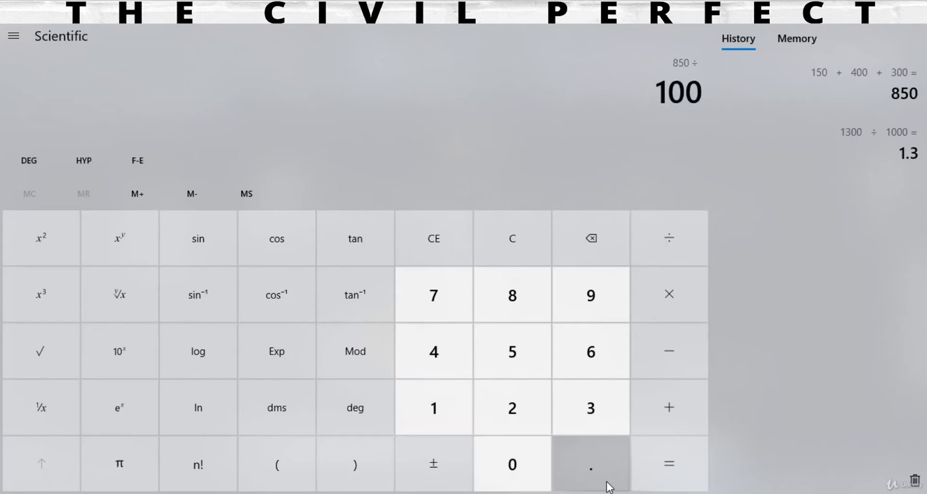
key("Return")
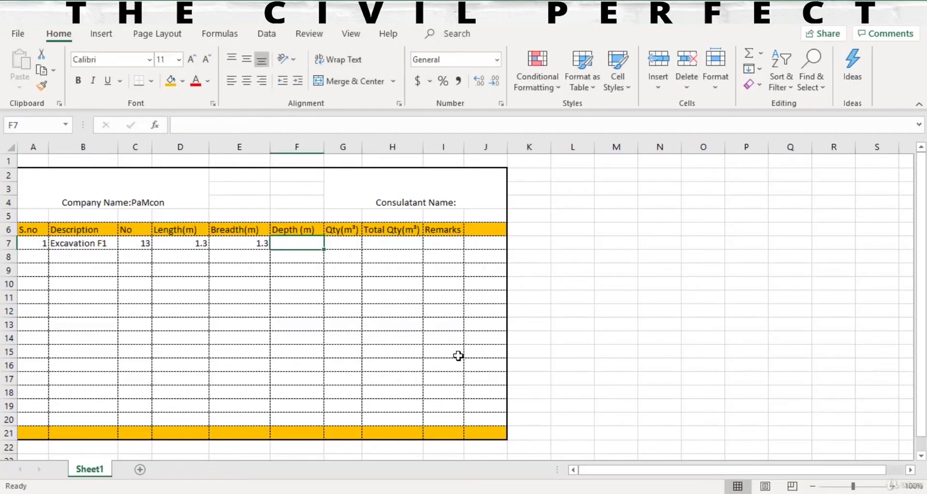
type(".85")
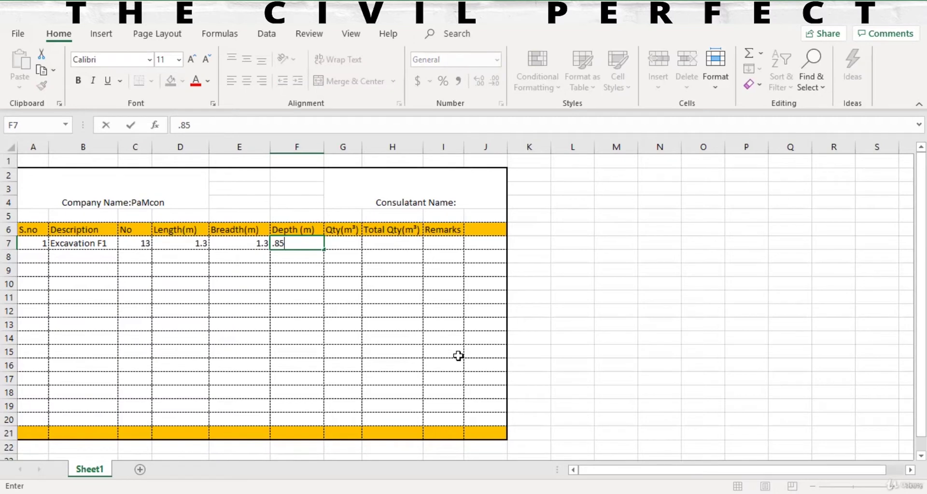
key("Tab")
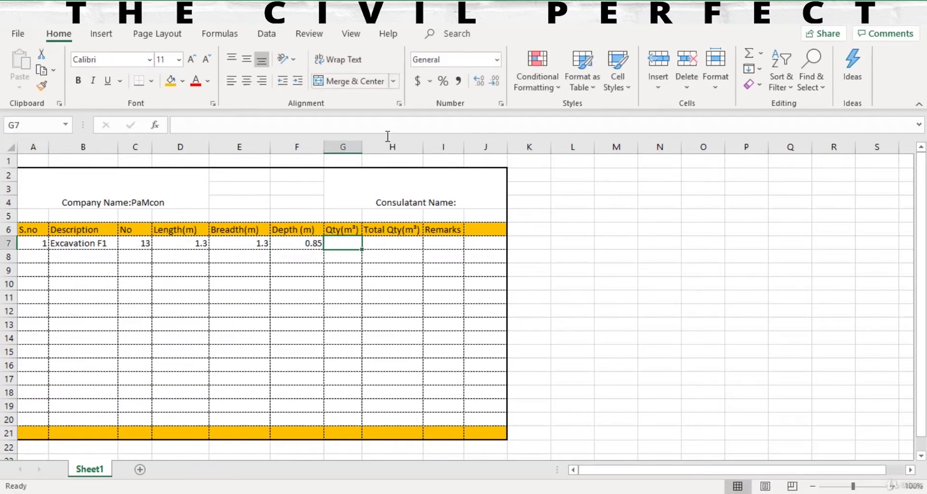
Widen column G and enter the quantity formula =(C7*D7*E7*F7) in cell G7
left_click_drag(364, 146, 392, 151)
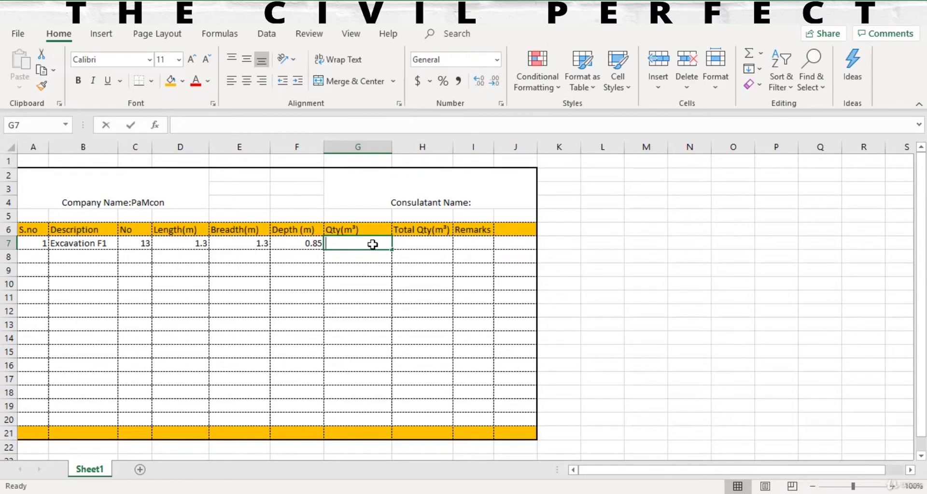
type("=")
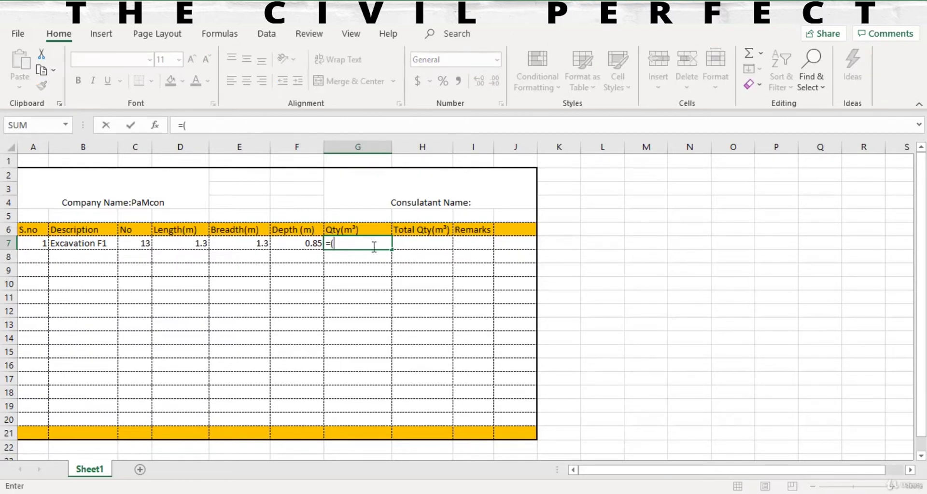
type("(")
left_click(130, 247)
type("*")
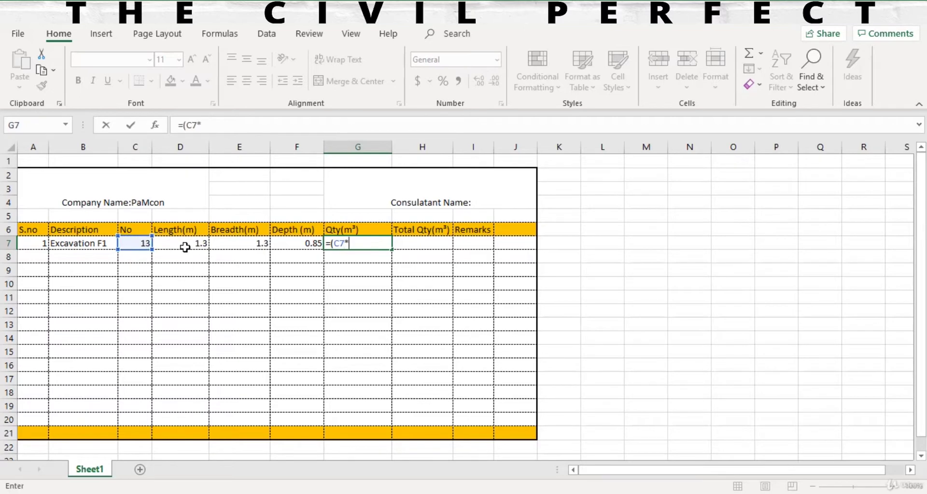
left_click(191, 247)
type("*")
left_click(237, 247)
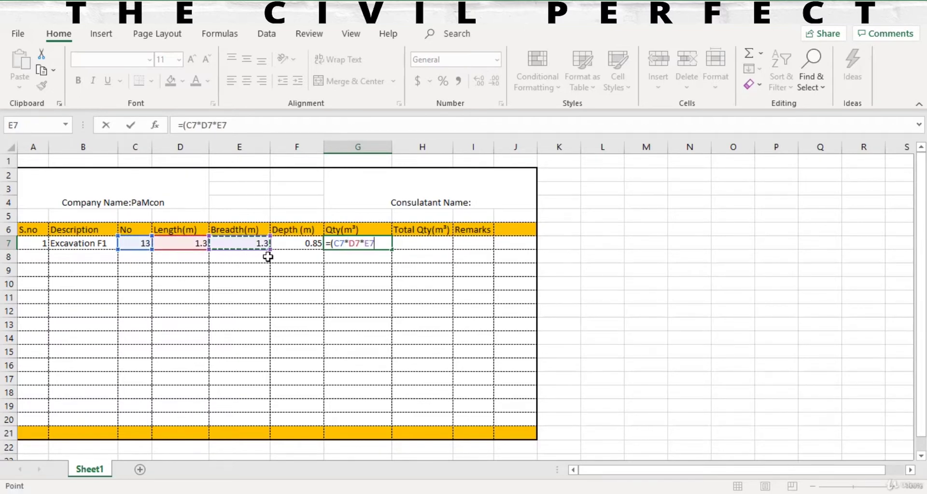
type("*")
left_click(291, 245)
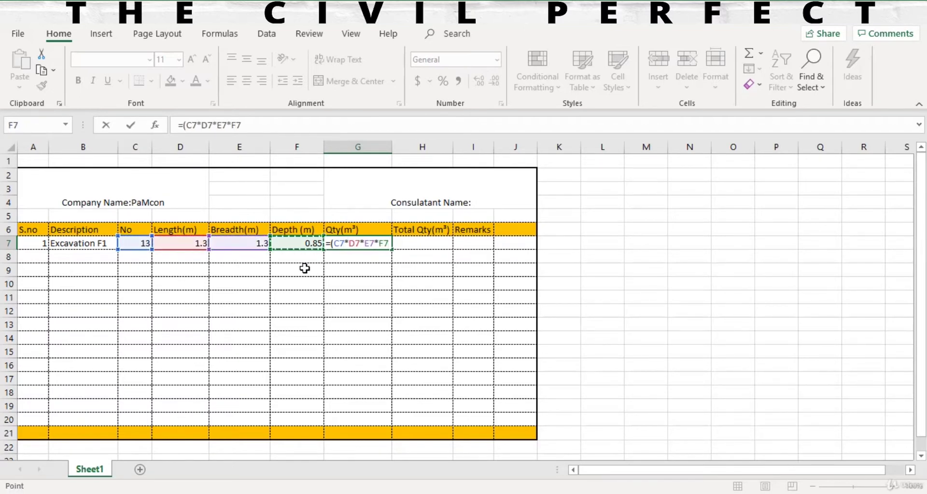
type(")")
key("Return")
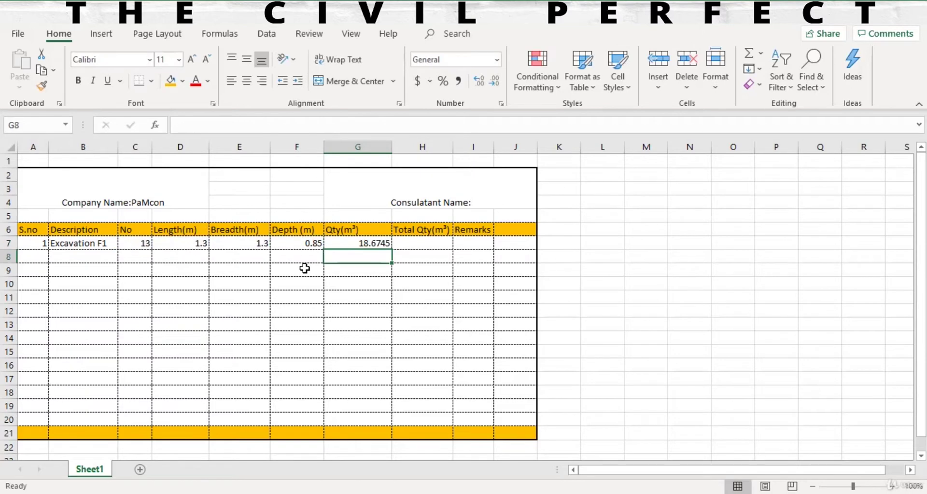
Format quantity cell G7 with the Number category and two decimal places
left_click(370, 244)
right_click(370, 243)
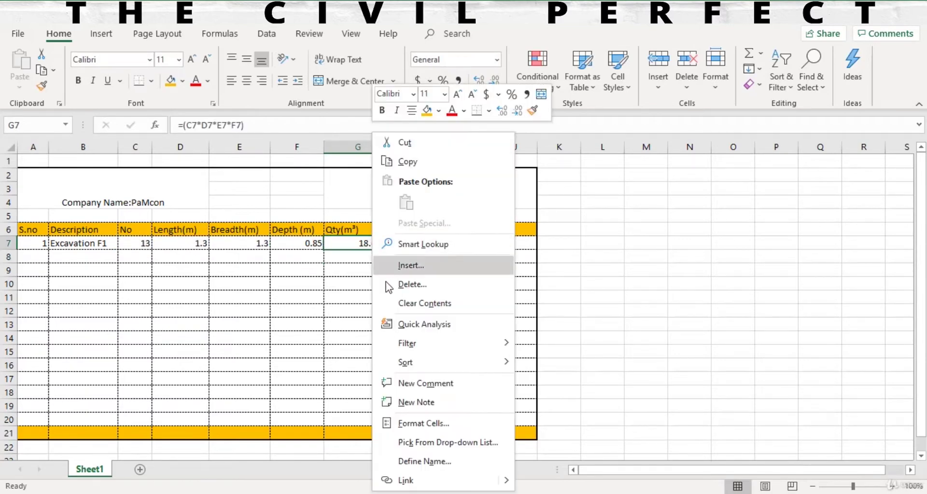
left_click(423, 425)
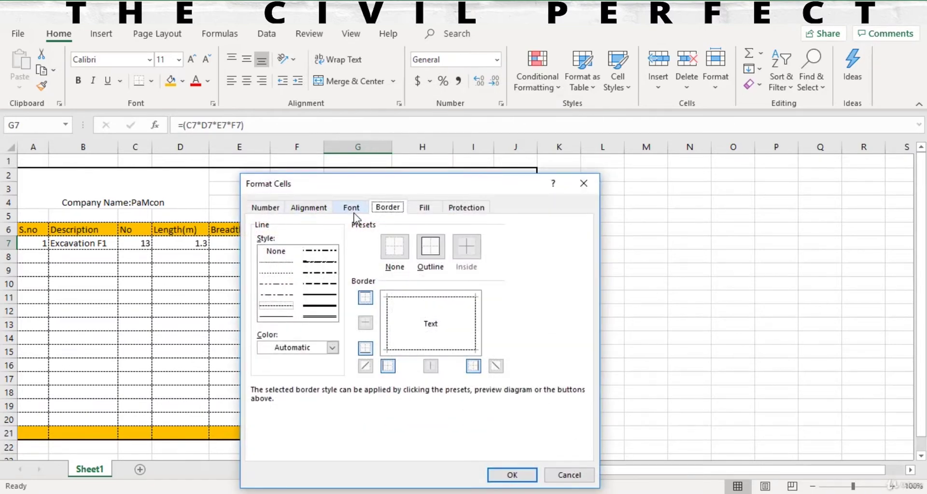
left_click(272, 210)
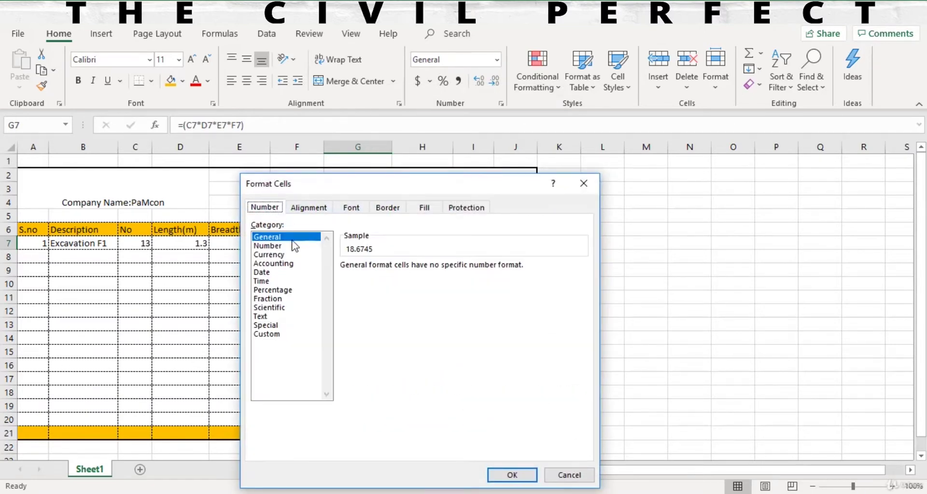
left_click(268, 246)
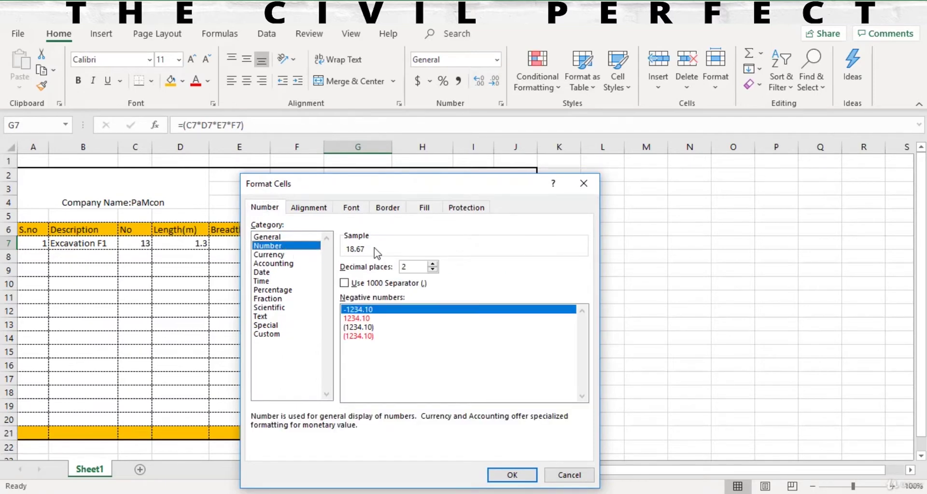
left_click(508, 472)
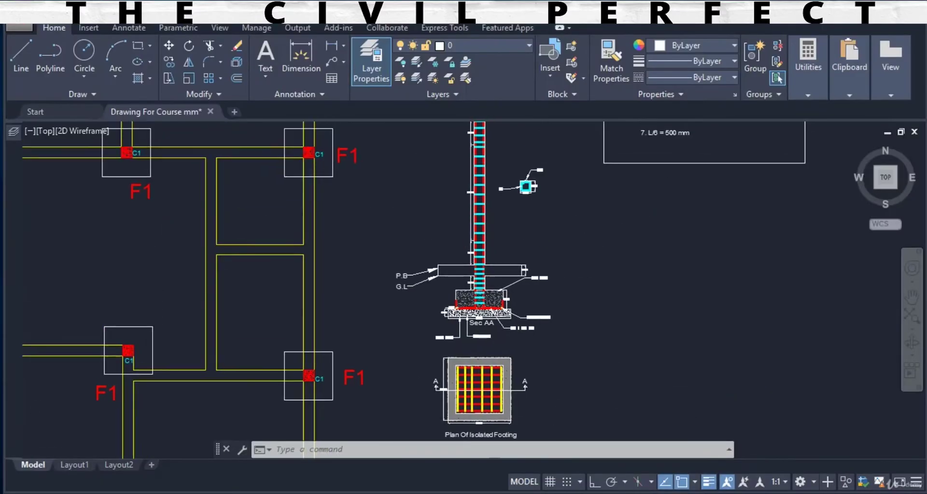
left_click_drag(541, 221, 529, 278)
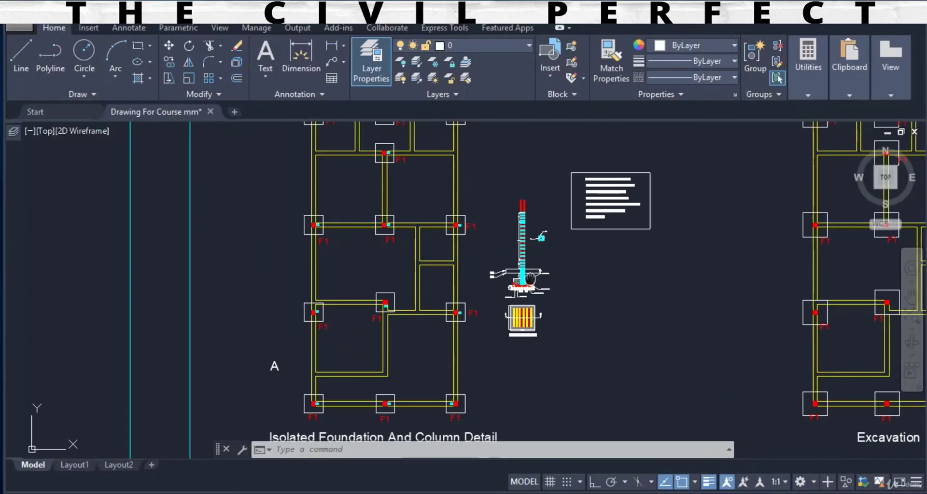
left_click_drag(422, 311, 452, 196)
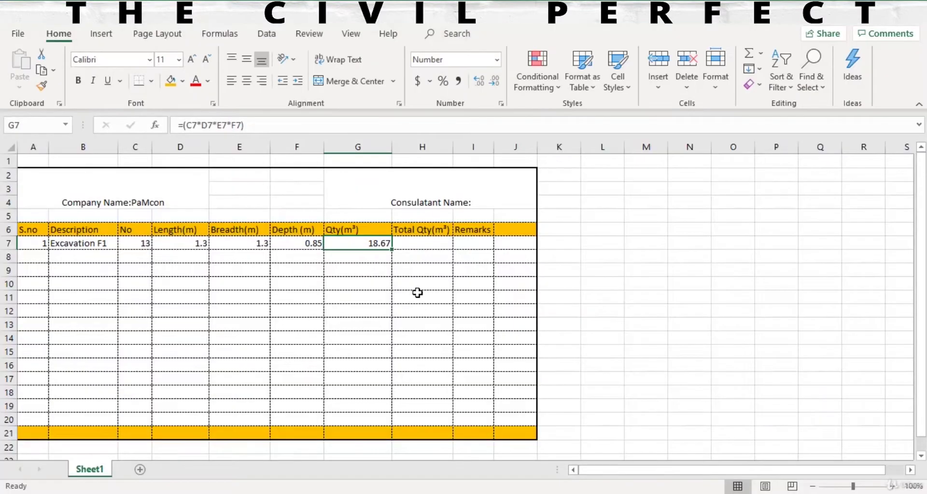
In Excel, enter the total quantity formula =SUM(G7:G20) in cell H21
left_click(437, 432)
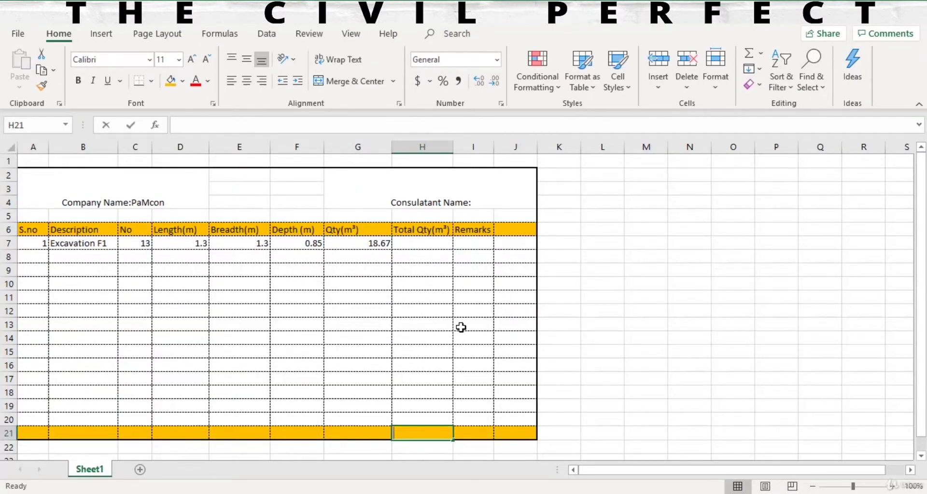
type("=SUM")
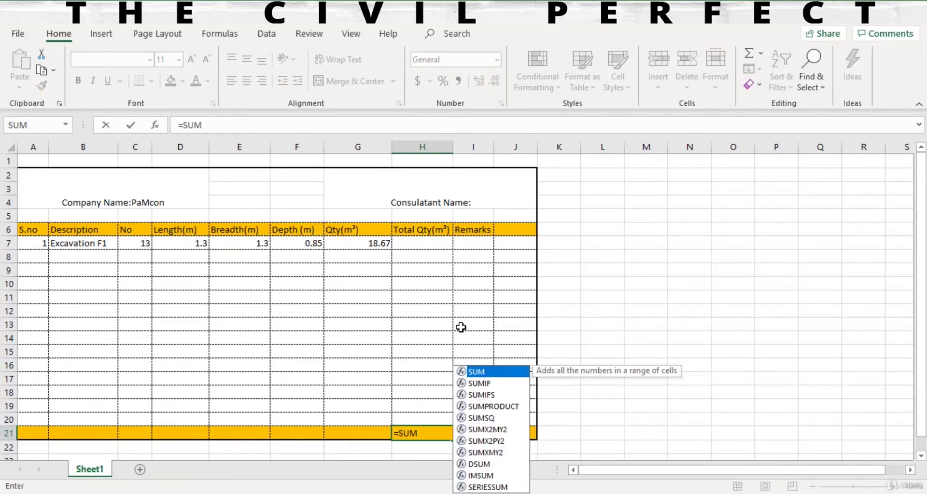
type("(")
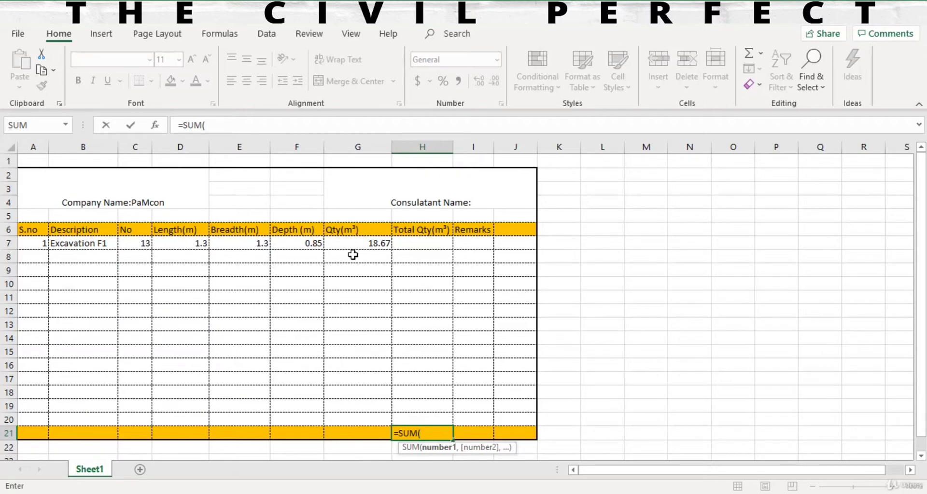
left_click_drag(357, 244, 343, 418)
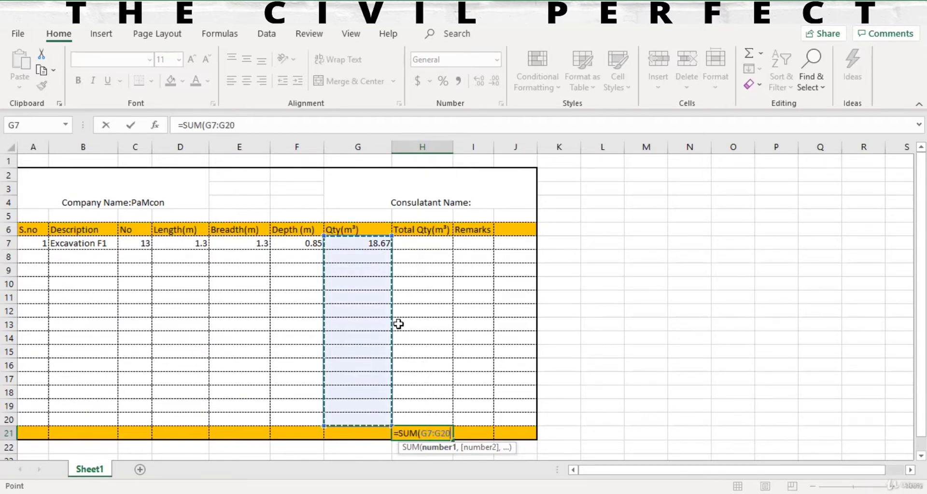
type(")")
key("Return")
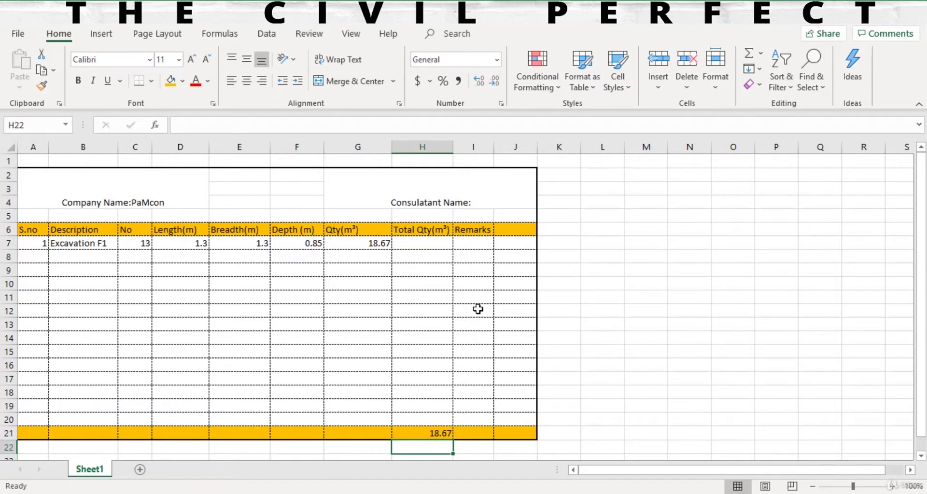
Rename the worksheet Sheet1 as Excavation
left_click(464, 418)
right_click(90, 470)
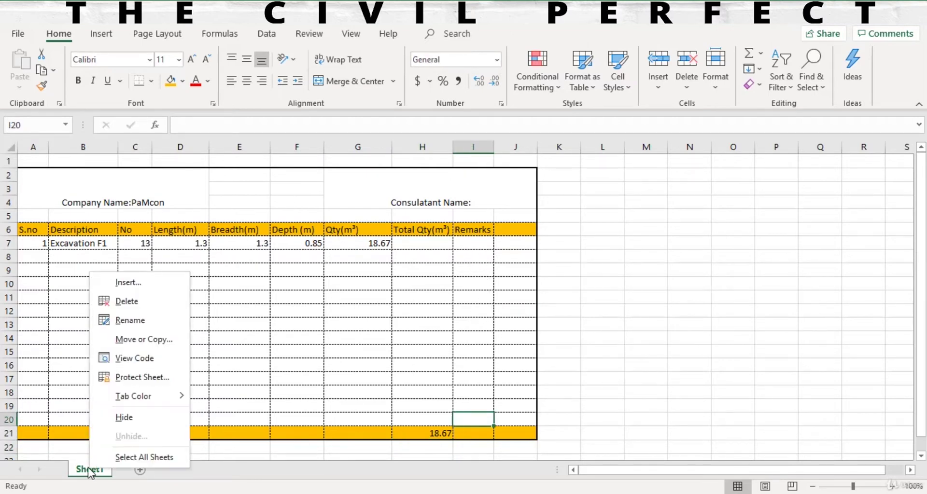
left_click(154, 321)
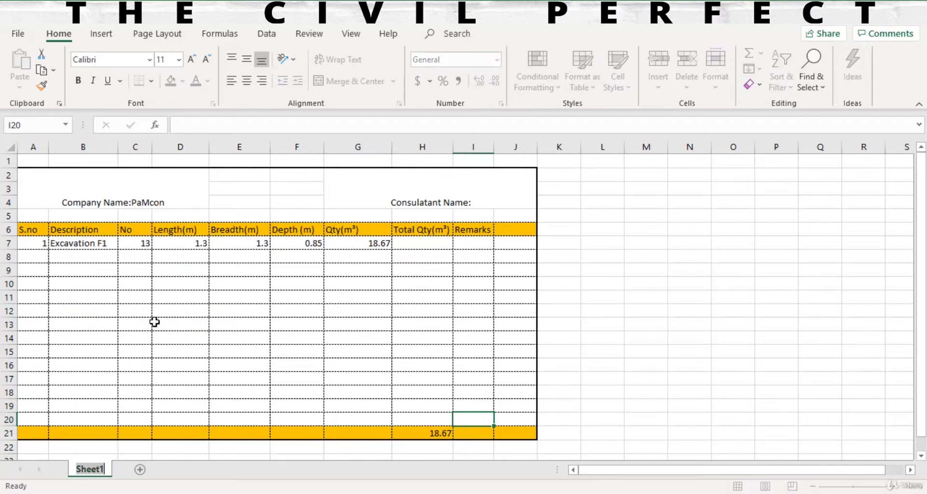
type("e")
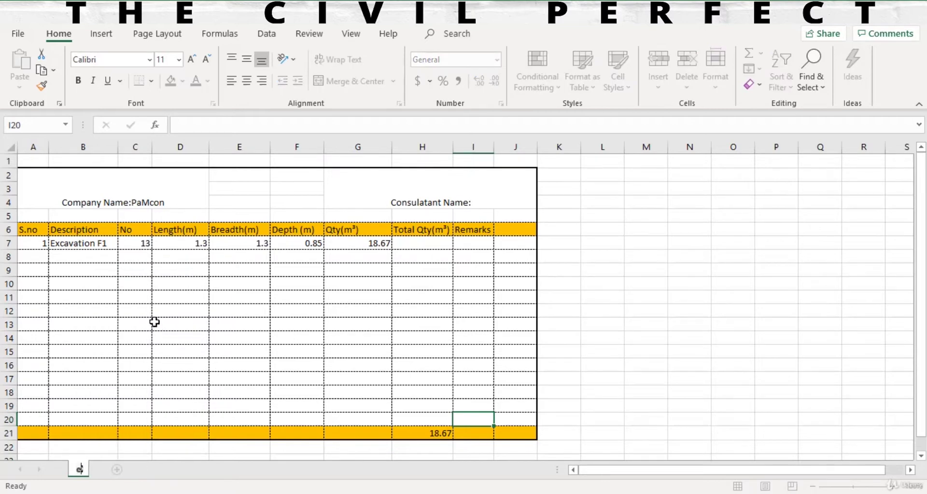
key("BackSpace")
type("Excavation")
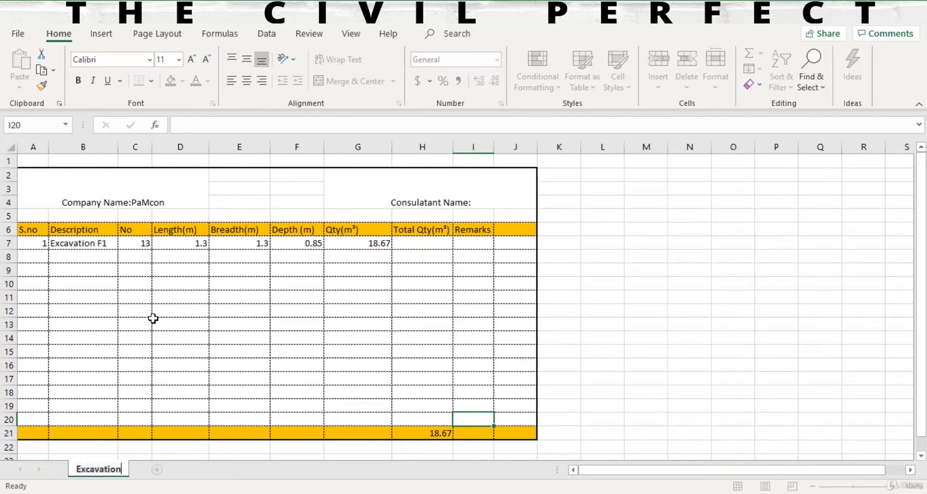
left_click(176, 338)
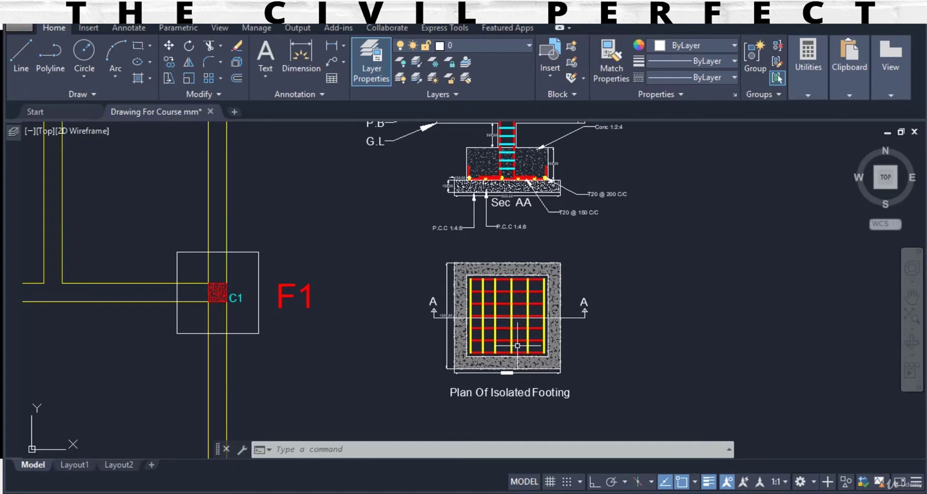
Examine the isolated footing's section and plan details and the F1 footings on the excavation plan
scroll(529, 263, "up", 2)
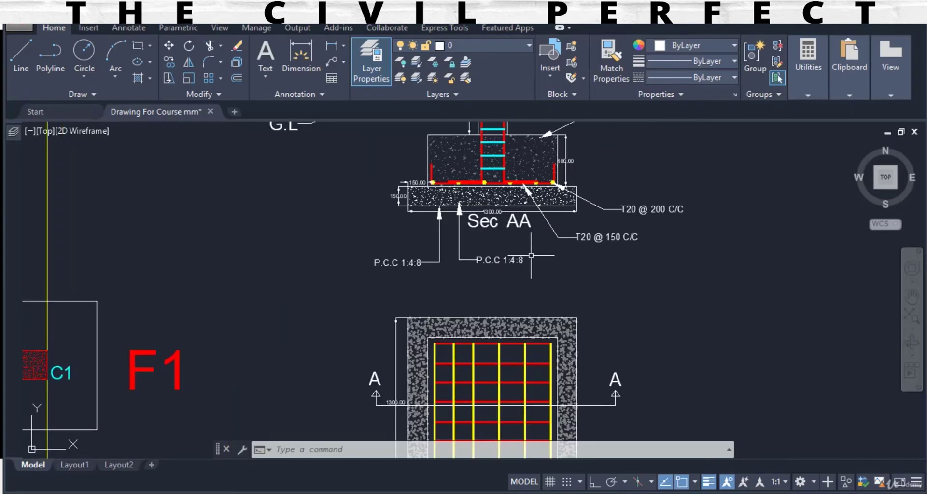
left_click_drag(531, 256, 526, 293)
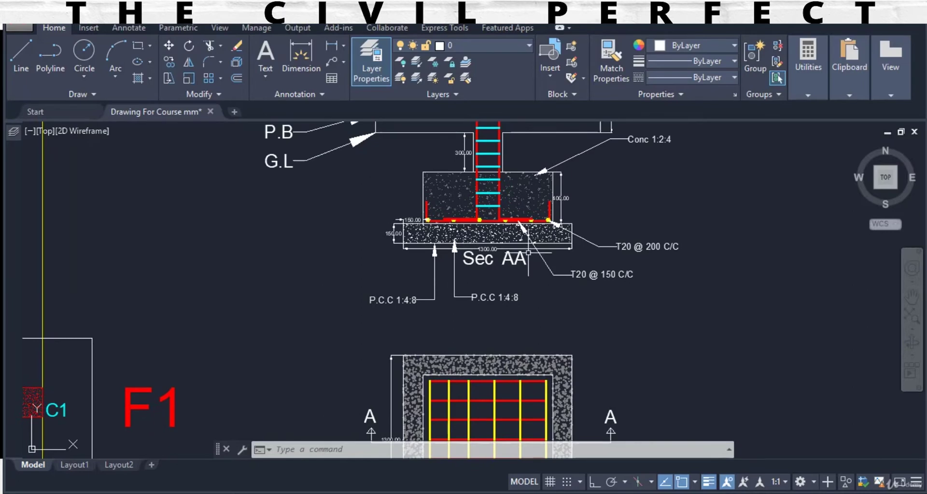
scroll(528, 253, "down", 2)
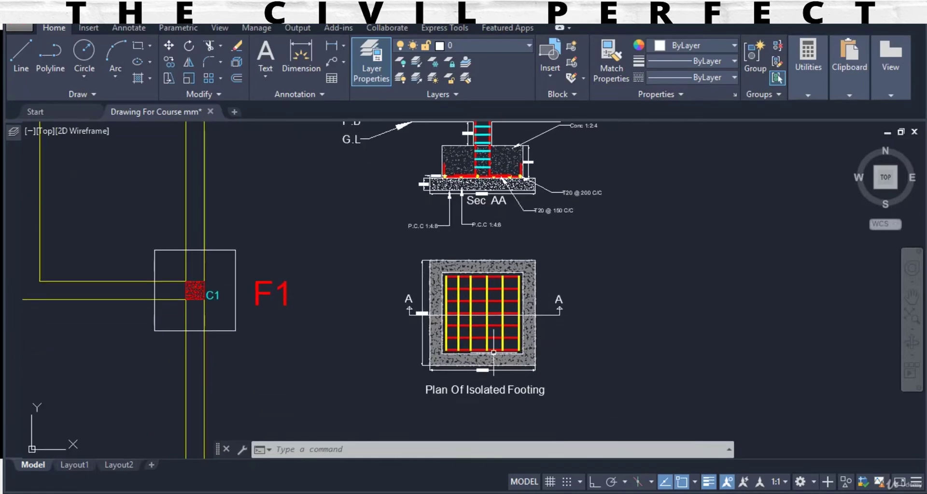
left_click_drag(505, 303, 493, 341)
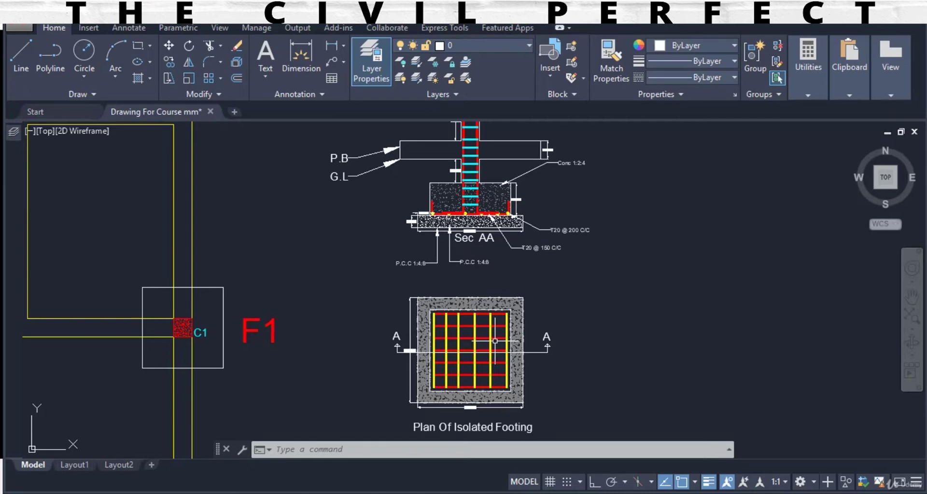
scroll(495, 340, "down", 3)
scroll(611, 300, "up", 1)
scroll(375, 386, "down", 2)
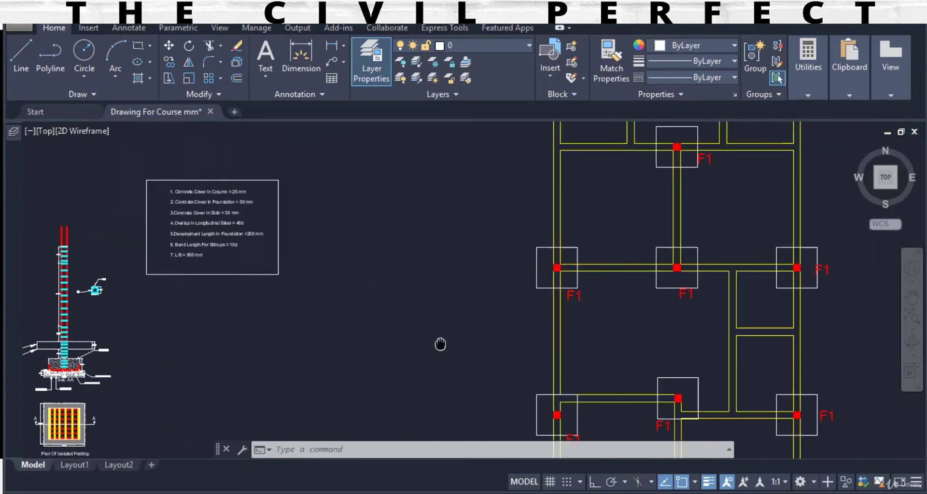
scroll(608, 280, "up", 4)
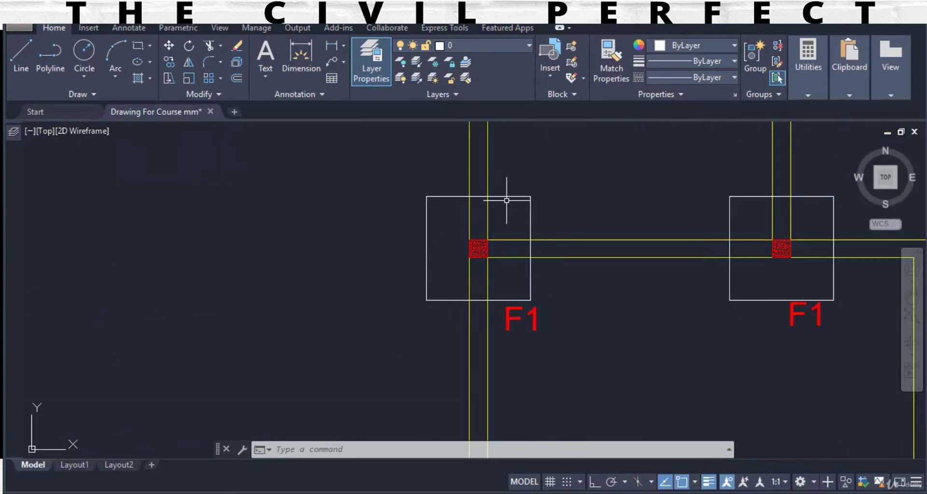
Examine the width, thickness and projection dimensions of the P.C.C 1:4:8 layer under the footing in Sec AA
scroll(460, 291, "down", 2)
mouse_move(459, 291)
left_mouse_down()
mouse_move(544, 267)
mouse_move(616, 265)
left_mouse_up()
scroll(523, 290, "down", 2)
left_click_drag(419, 319, 516, 234)
scroll(238, 270, "up", 2)
left_click_drag(238, 269, 270, 309)
scroll(270, 309, "up", 2)
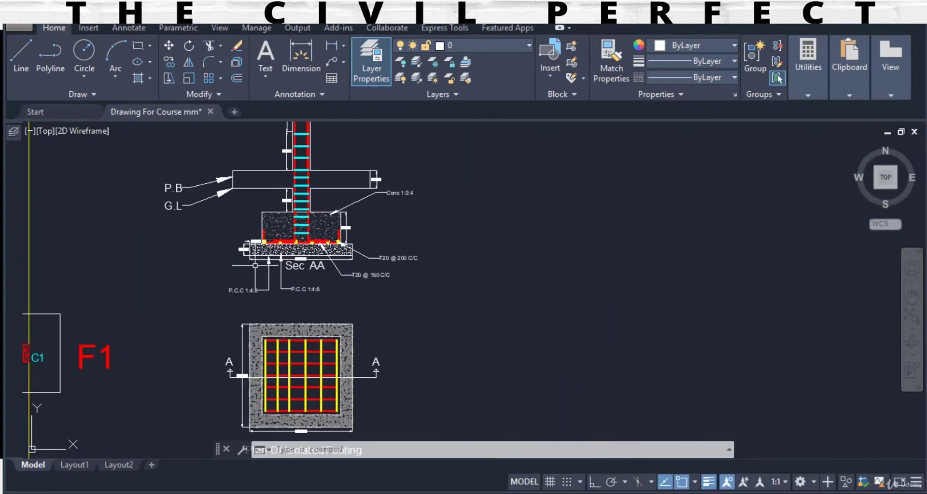
scroll(255, 265, "up", 2)
scroll(251, 294, "up", 2)
left_click_drag(294, 263, 307, 323)
scroll(255, 290, "up", 2)
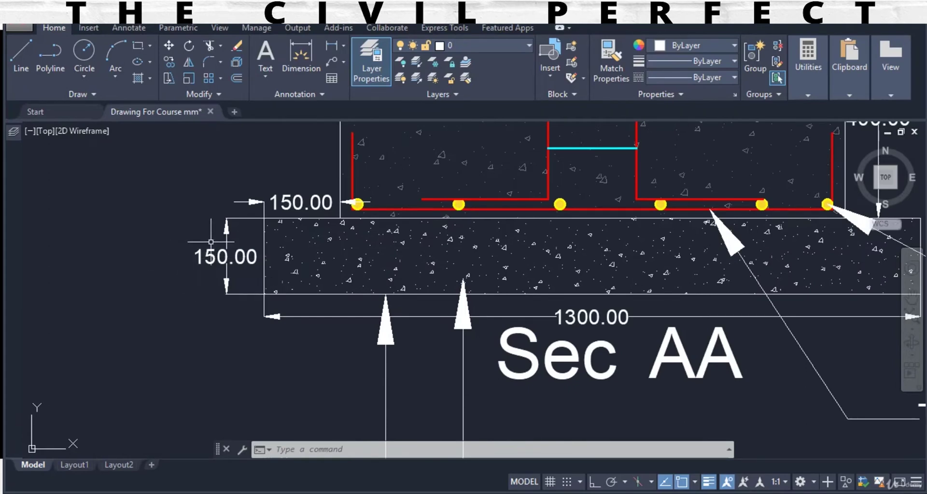
left_click_drag(285, 260, 257, 288)
scroll(257, 300, "down", 3)
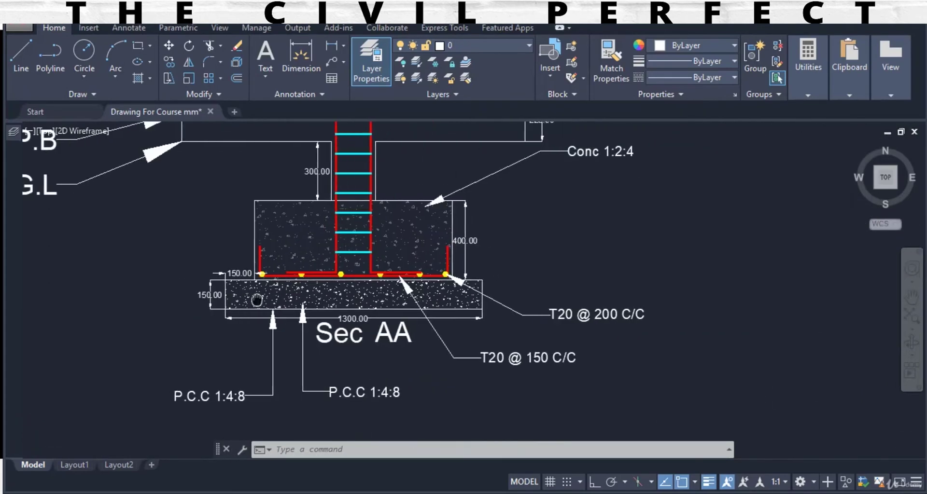
scroll(527, 319, "up", 2)
left_click_drag(129, 296, 311, 298)
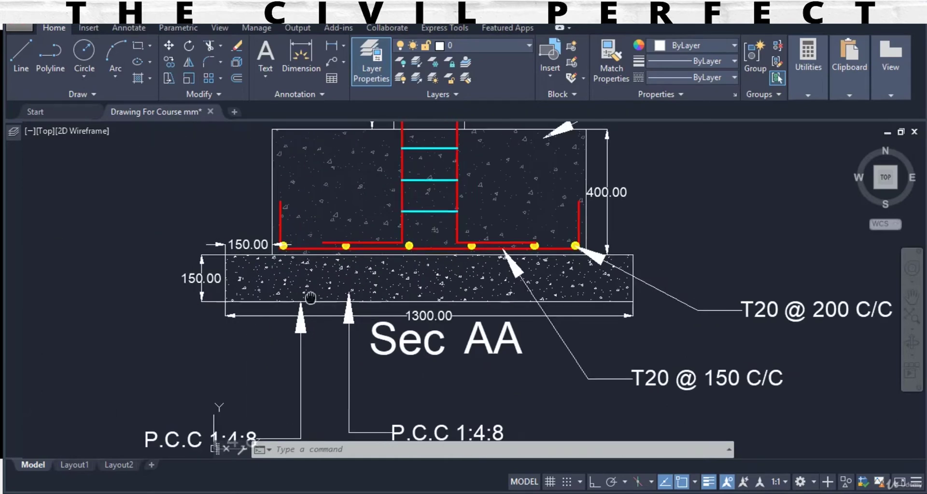
scroll(288, 324, "down", 2)
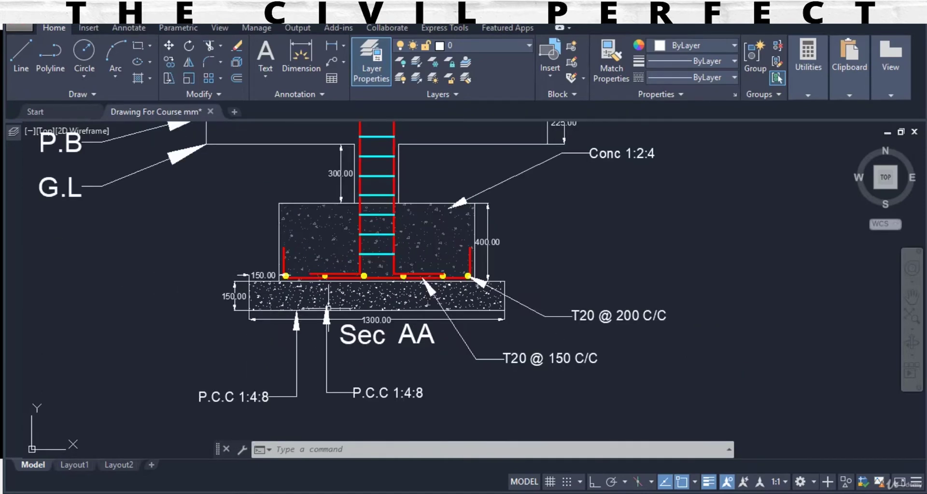
left_click_drag(328, 301, 360, 249)
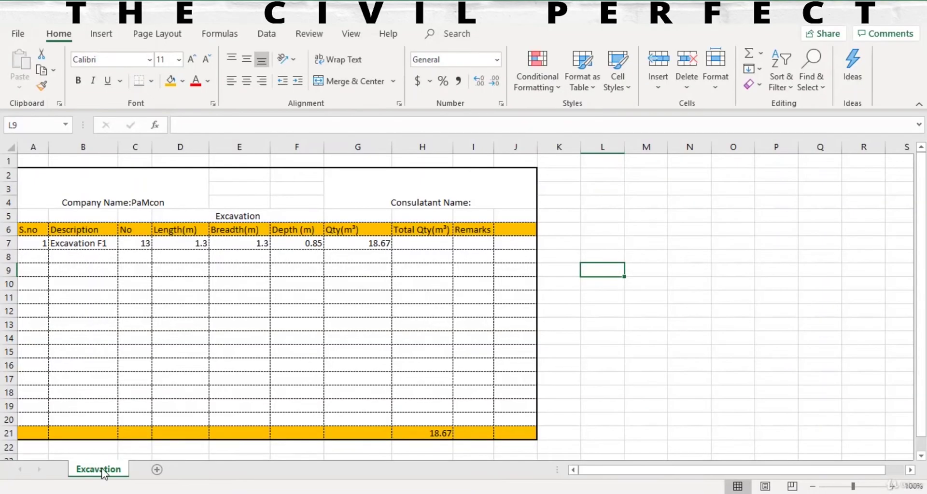
In Excel, create a copy of the Excavation worksheet at the end of the workbook Quantity For Udmey.xlsx
right_click(97, 477)
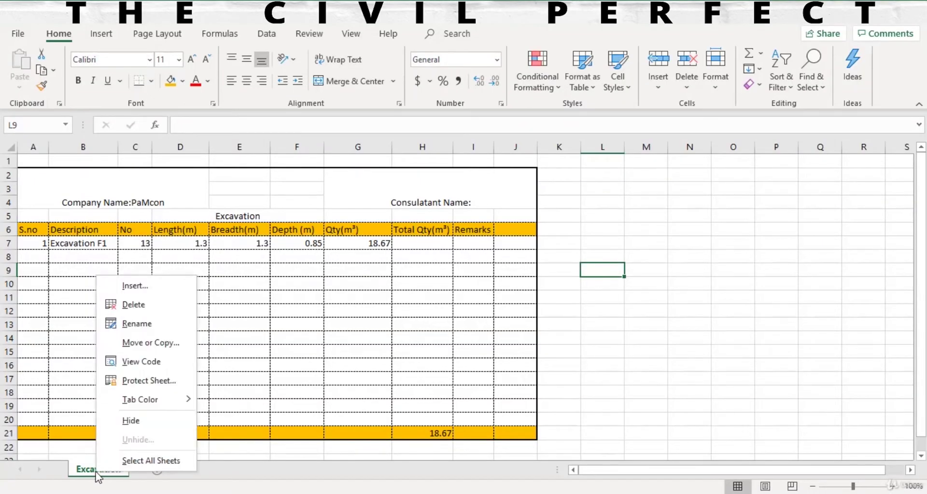
left_click(137, 348)
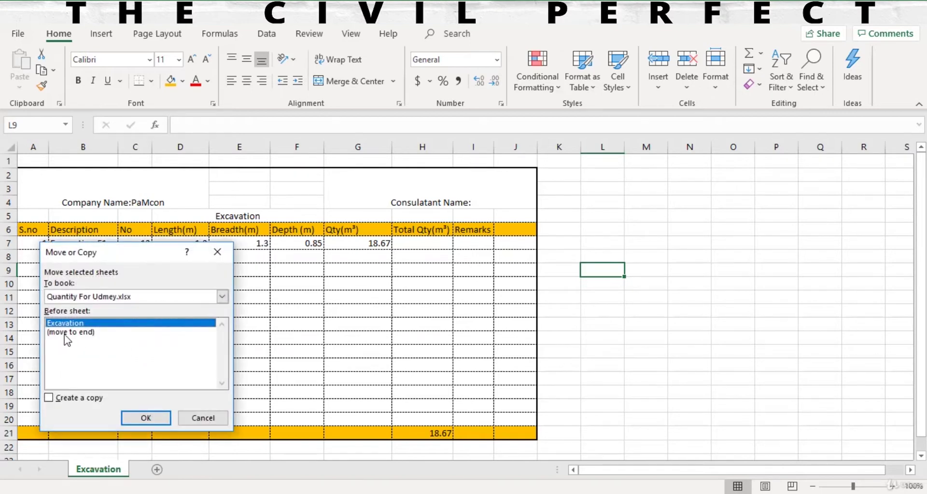
left_click(66, 333)
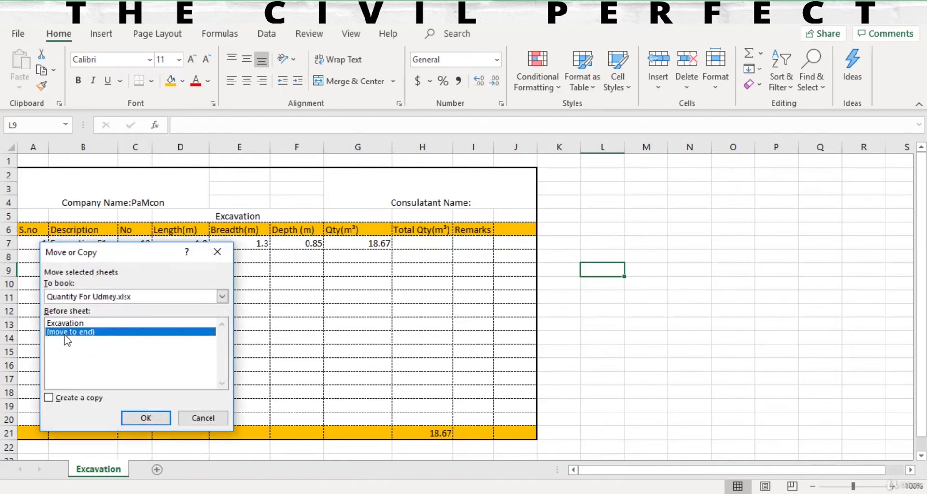
left_click(51, 399)
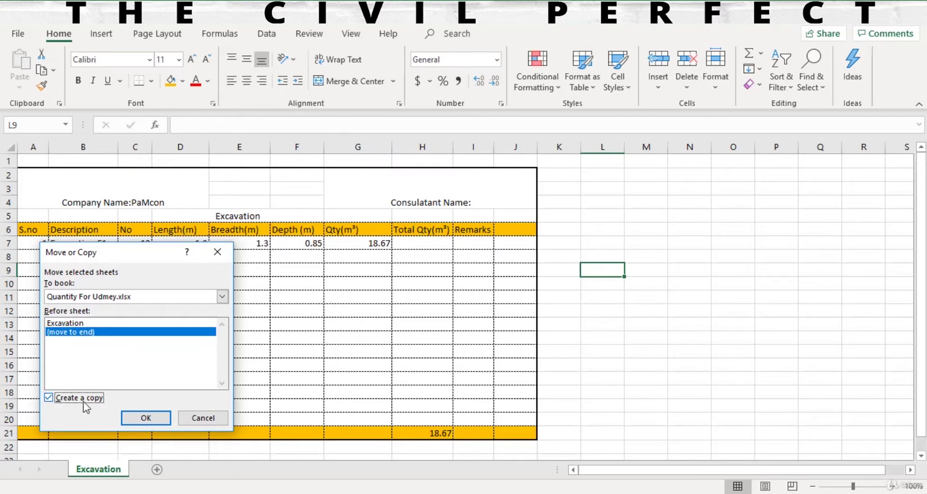
left_click(143, 422)
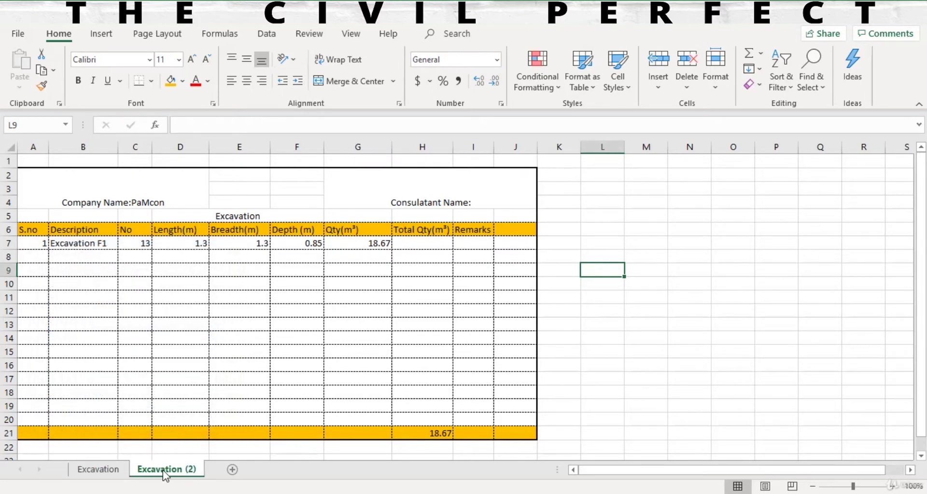
Set the tab colour of the original Excavation worksheet to standard orange
left_click(97, 470)
right_click(93, 470)
mouse_move(145, 399)
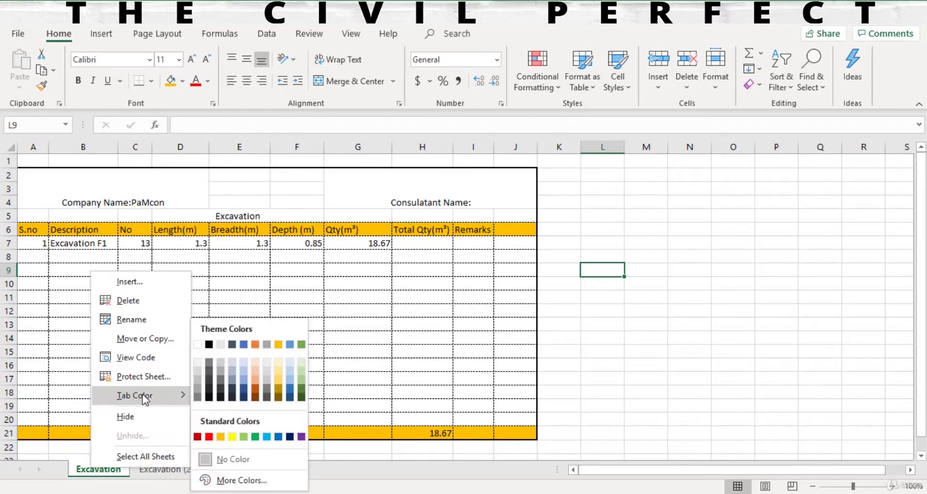
left_click(221, 436)
Rename the copied worksheet Excavation (2) as P.c.c
left_click(157, 471)
right_click(157, 470)
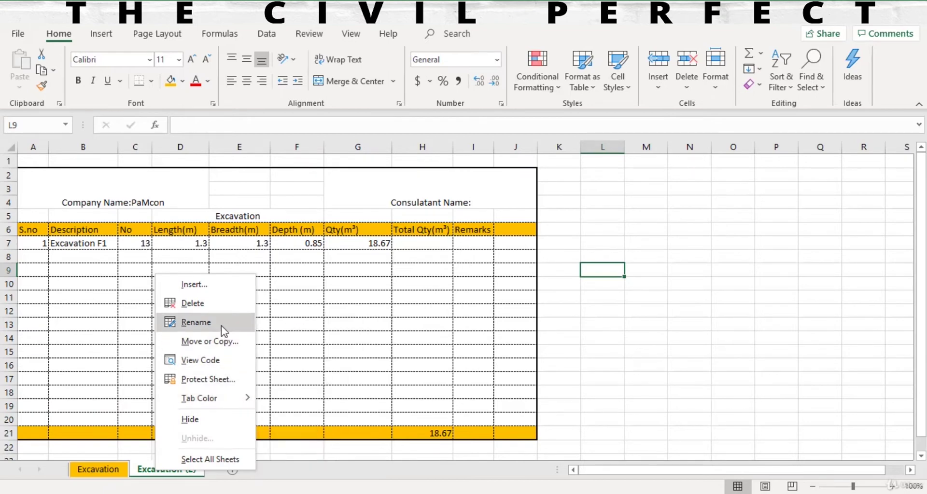
left_click(195, 322)
type("P.c.c")
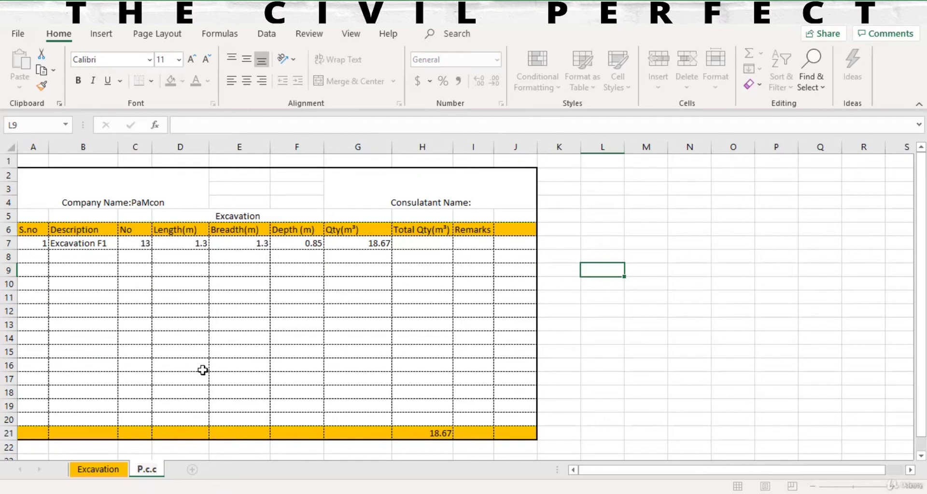
Apply a standard tab colour to the P.c.c worksheet
right_click(160, 472)
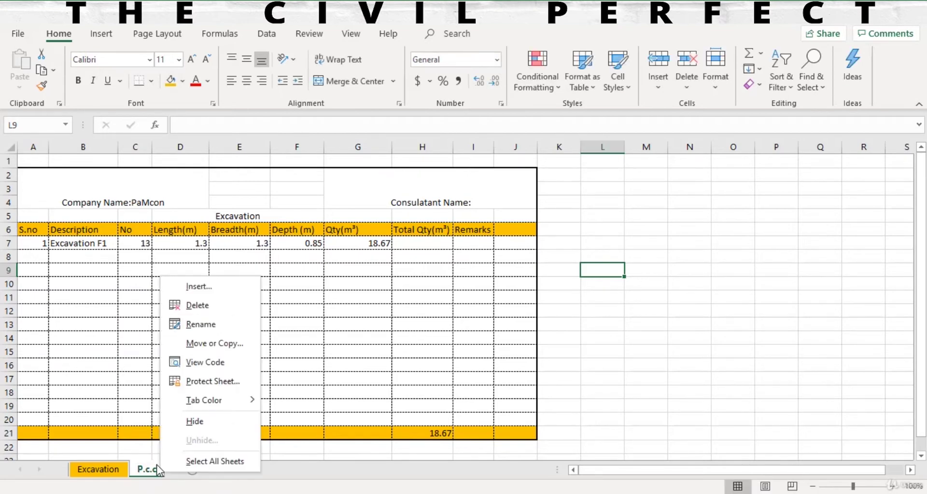
left_click(202, 326)
left_click(159, 472)
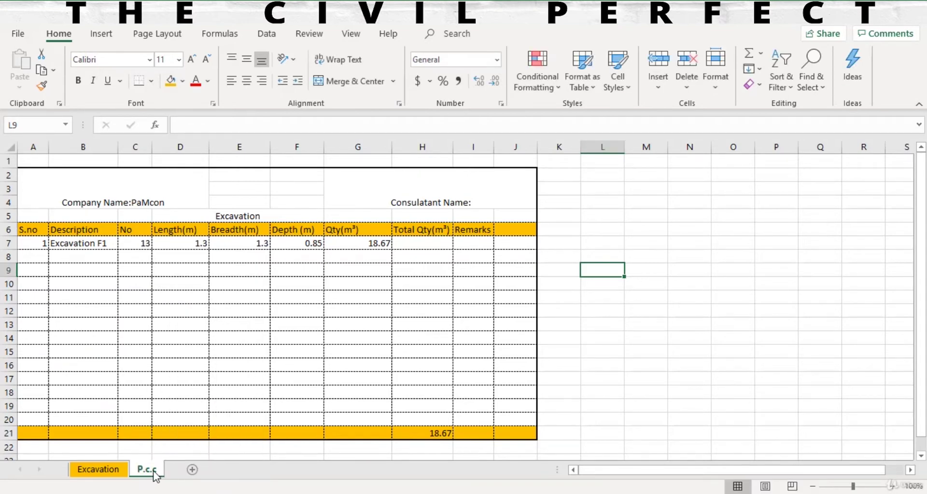
right_click(156, 471)
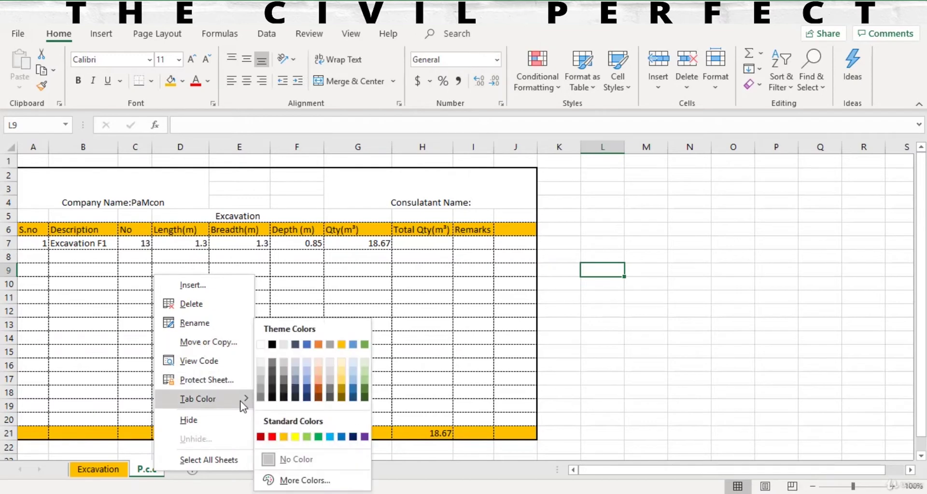
mouse_move(241, 400)
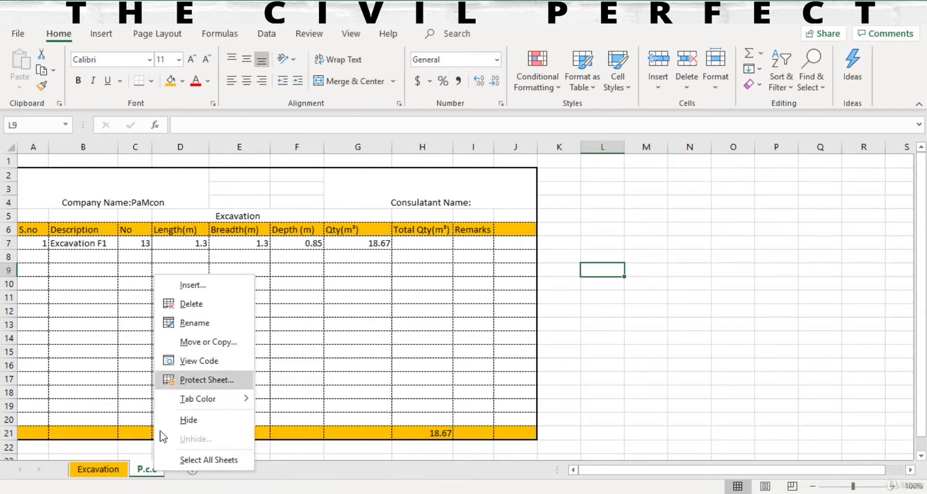
left_click(290, 436)
Replace the table title Excavation in merged cell D5 with P.C.C
left_click(269, 216)
double_click(269, 215)
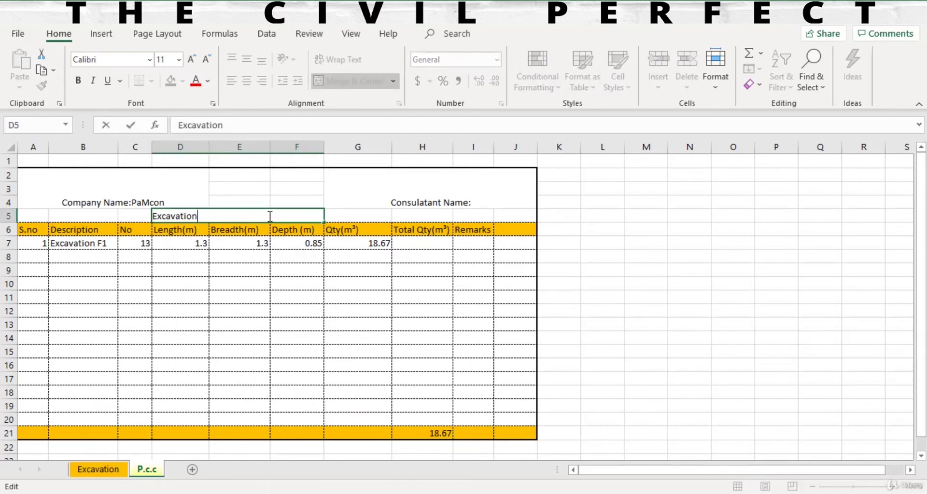
left_click_drag(268, 215, 79, 217)
type("P.C.C")
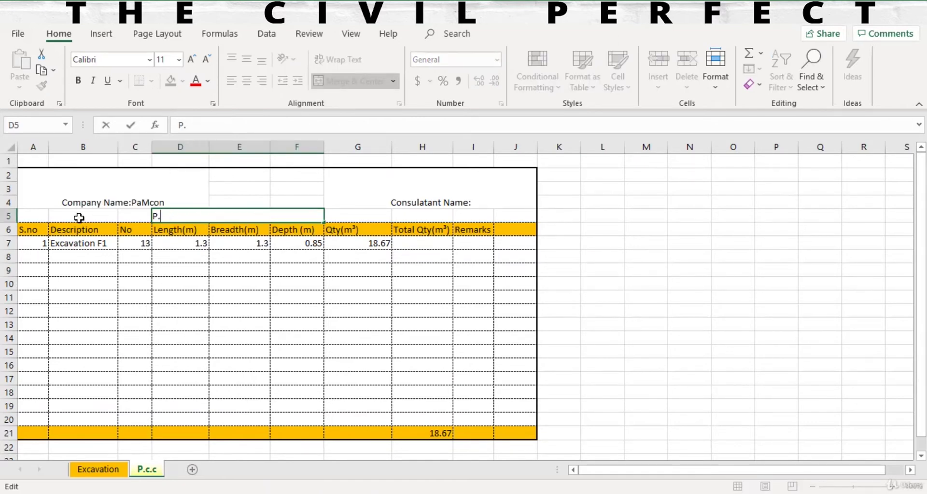
left_click(80, 279)
Change the description in cell B7 of the P.c.c worksheet to P.C.C F1
left_click(40, 243)
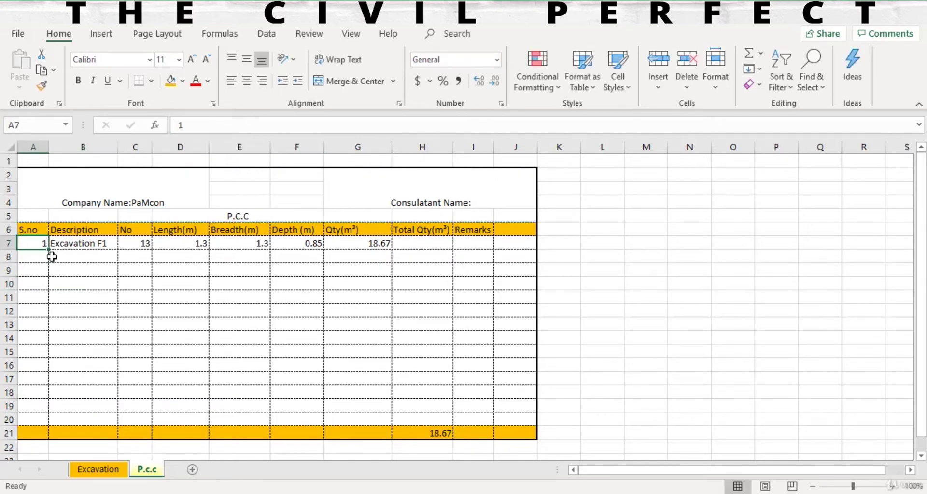
left_click(98, 249)
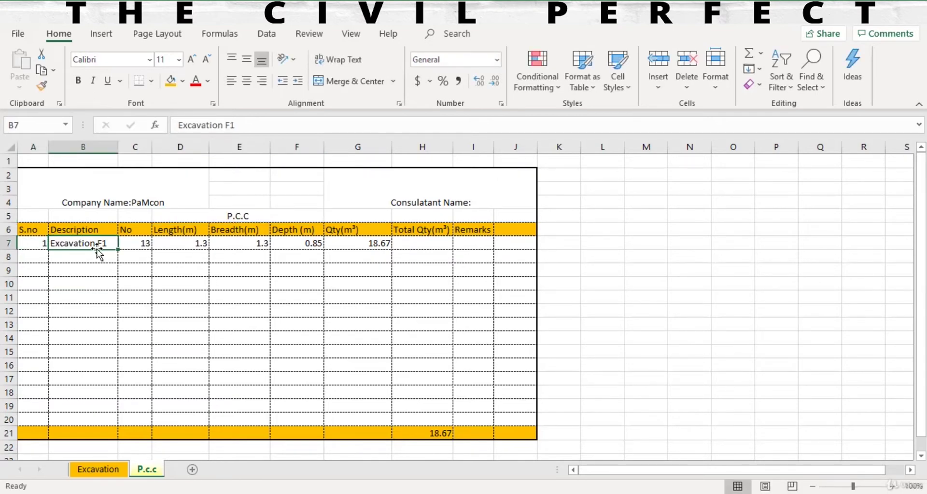
type("p.C")
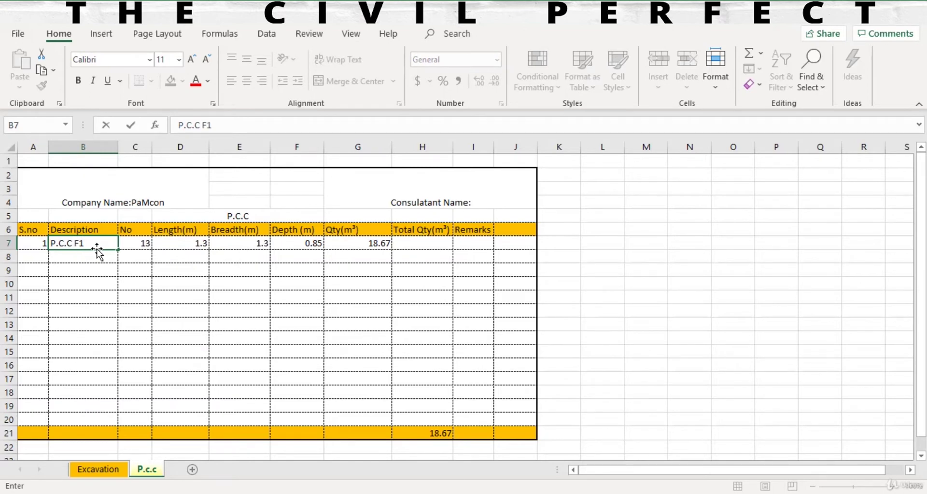
key("Tab")
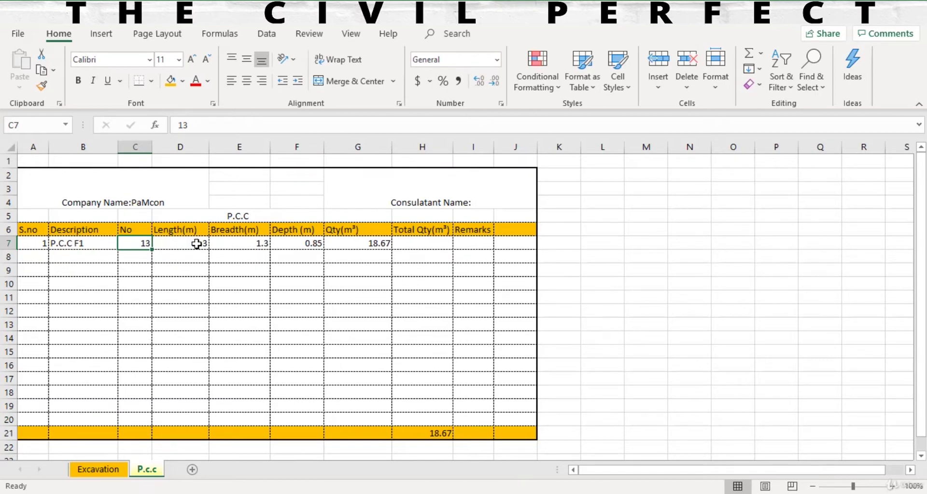
Check the F1 footings on AutoCAD's Excavation Plan against the number, length and breadth cells in row 7 of Excel's P.c.c worksheet
left_click(649, 493)
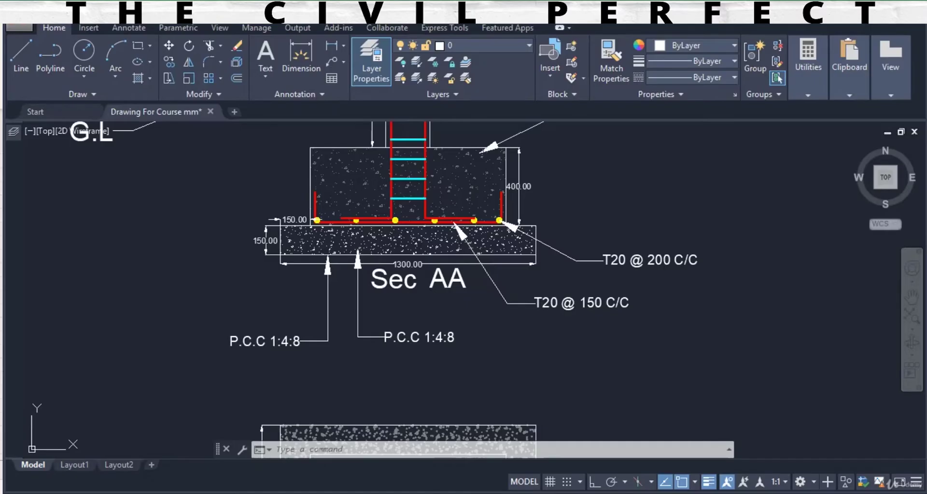
scroll(517, 251, "down", 7)
scroll(437, 311, "down", 2)
mouse_move(635, 248)
left_mouse_down()
mouse_move(345, 261)
mouse_move(318, 291)
left_mouse_up()
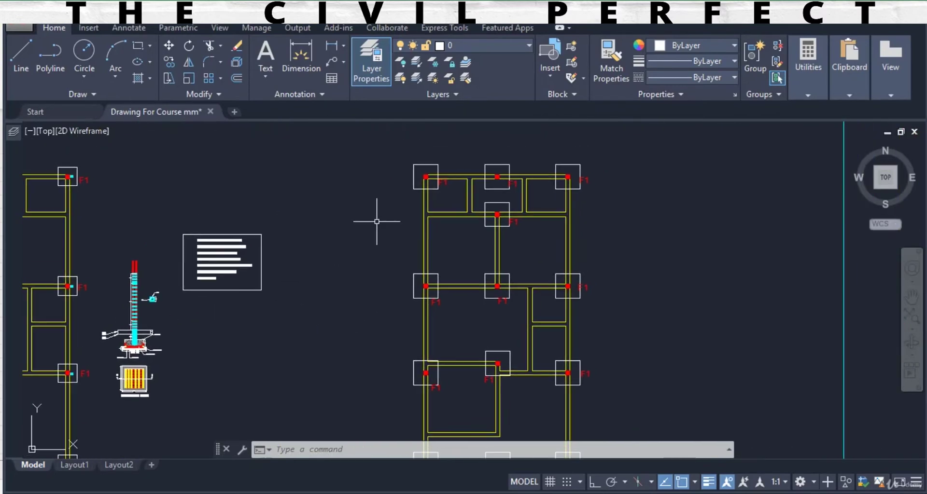
left_click_drag(560, 299, 529, 187)
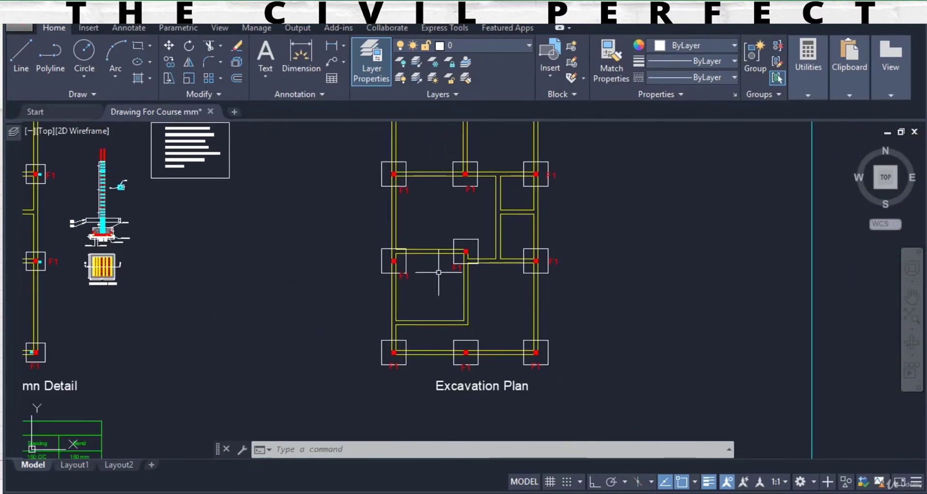
key("alt+Tab")
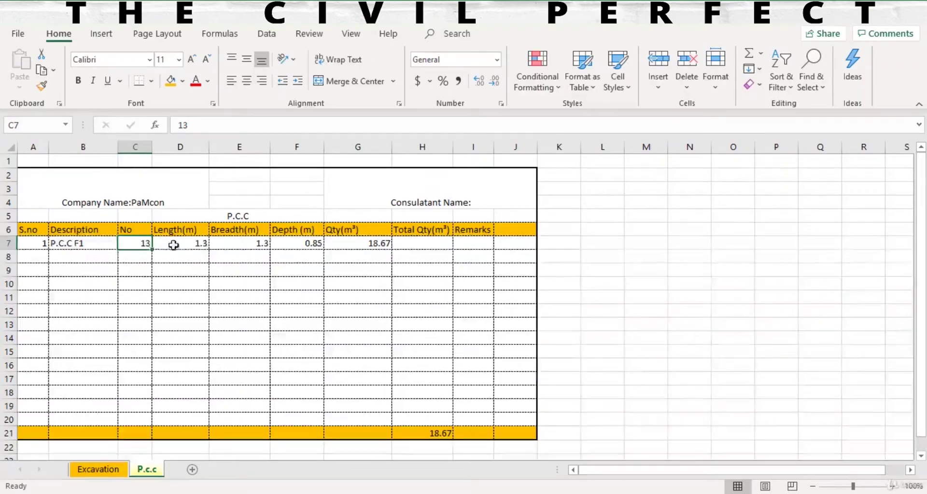
left_click(185, 243)
left_click(251, 248)
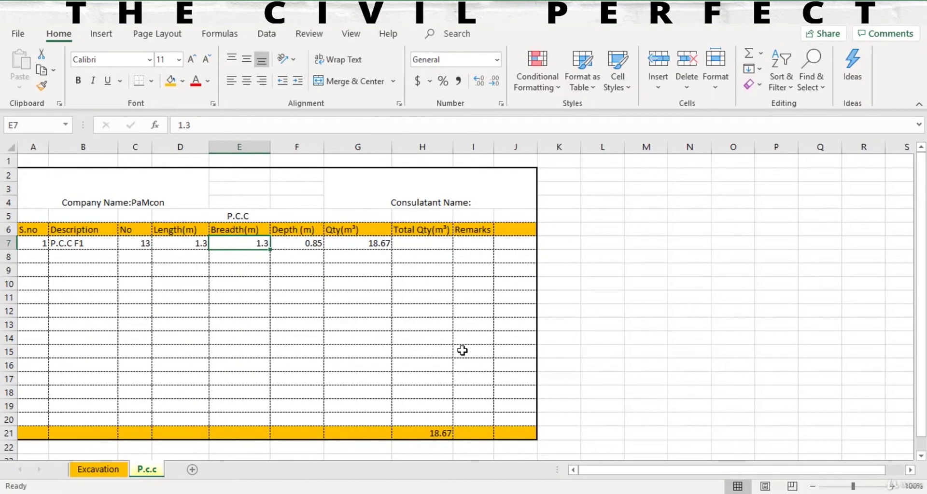
Check the overall P.C.C length and breadth dimensions on AutoCAD's Plan Of Isolated Footing
key("alt+Tab")
scroll(472, 381, "down", 3)
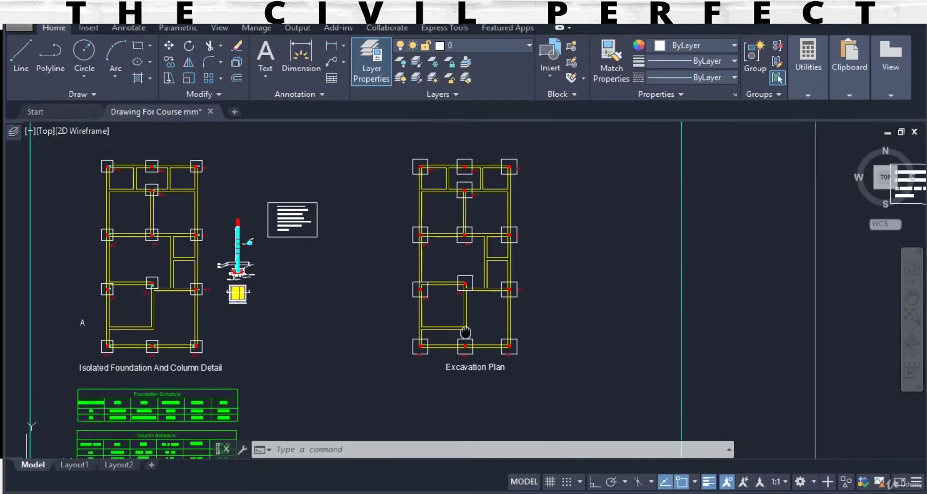
scroll(415, 291, "up", 3)
scroll(577, 276, "down", 3)
scroll(284, 280, "up", 6)
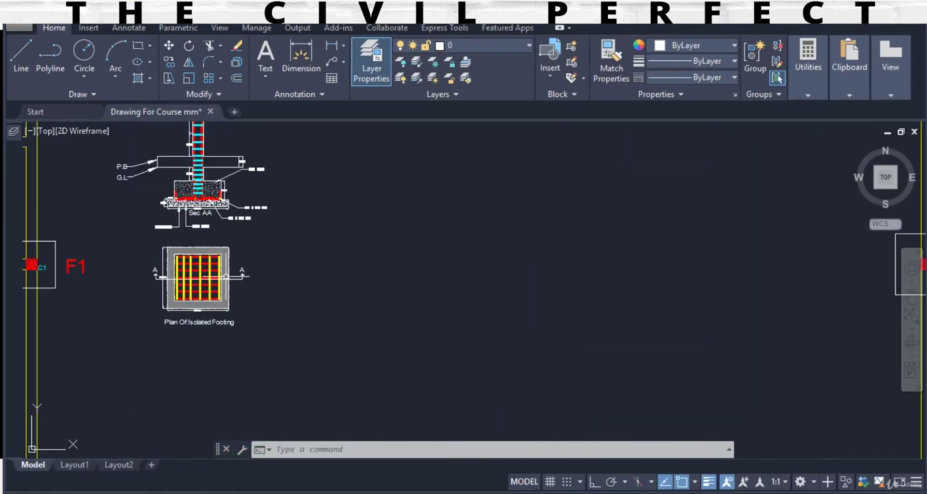
scroll(215, 262, "up", 5)
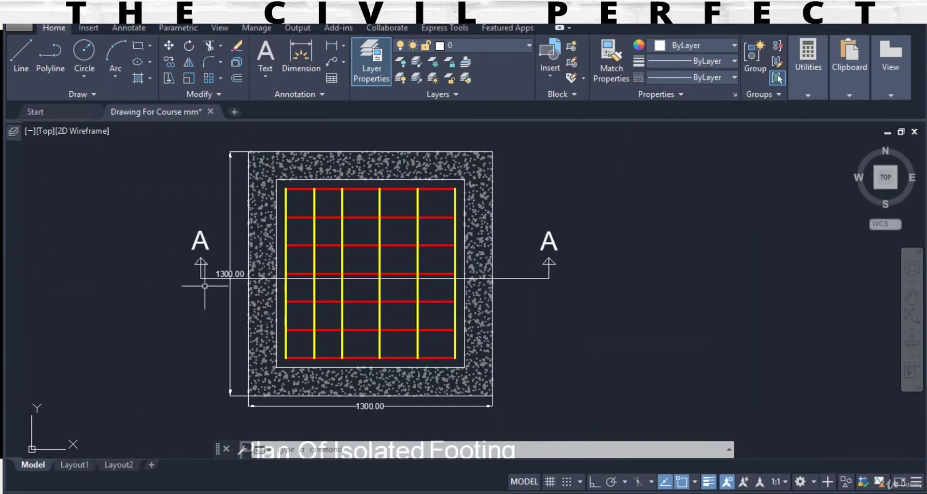
scroll(255, 271, "down", 5)
scroll(271, 289, "up", 2)
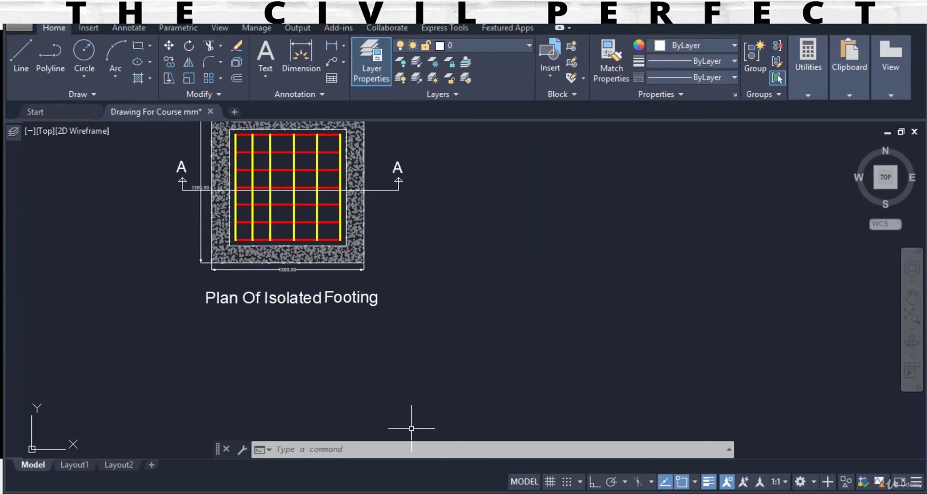
Change the Depth (m) column header in cell F6 of Excel's P.c.c worksheet to Thickness (m)
key("alt+Tab")
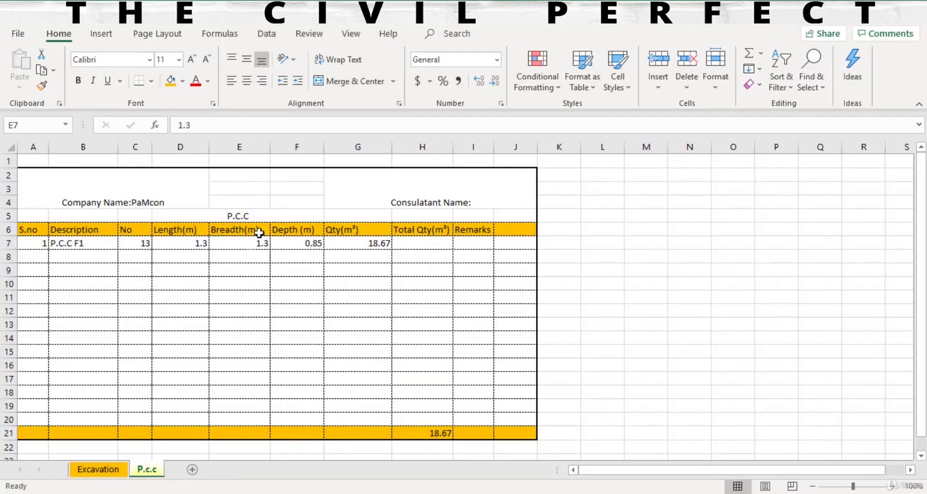
left_click(296, 243)
left_click(293, 230)
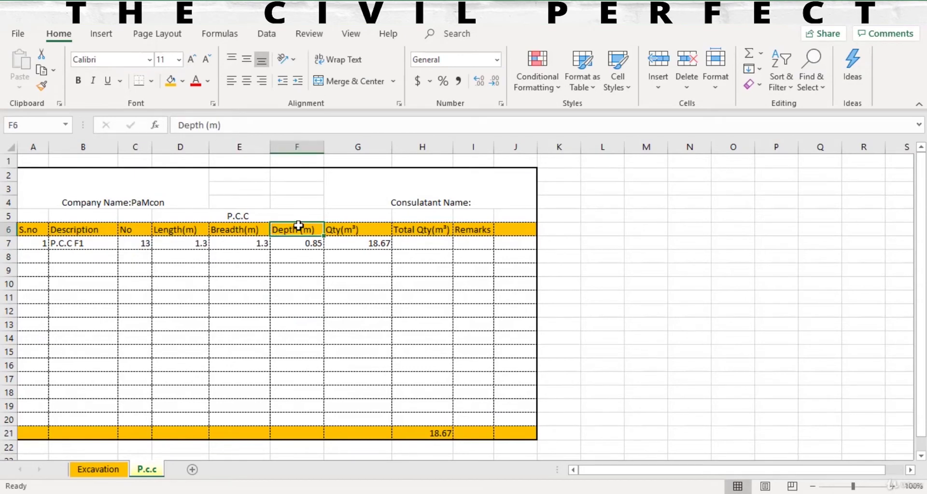
double_click(303, 230)
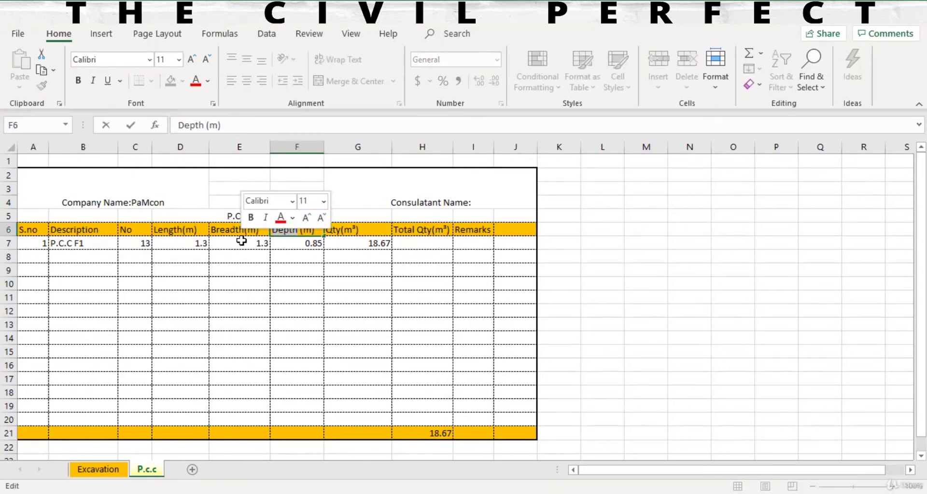
type("t")
key("BackSpace")
key("BackSpace")
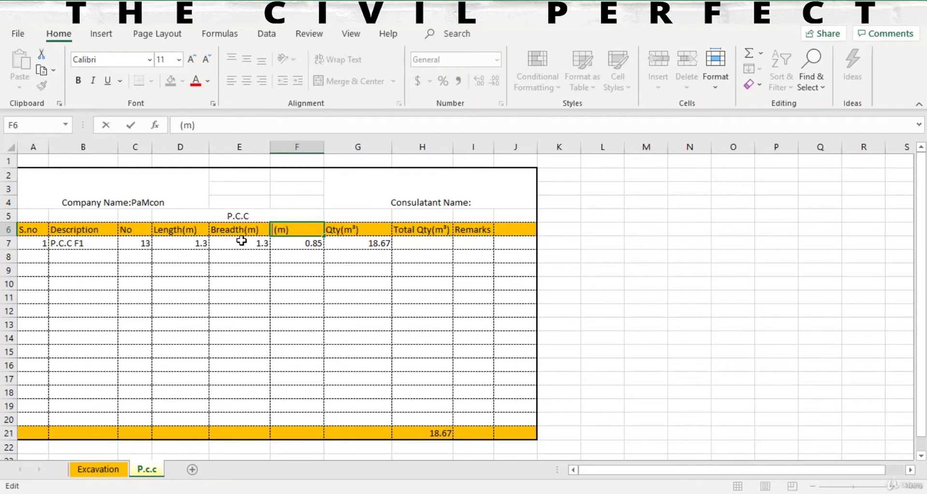
type("Thicke")
type("ness")
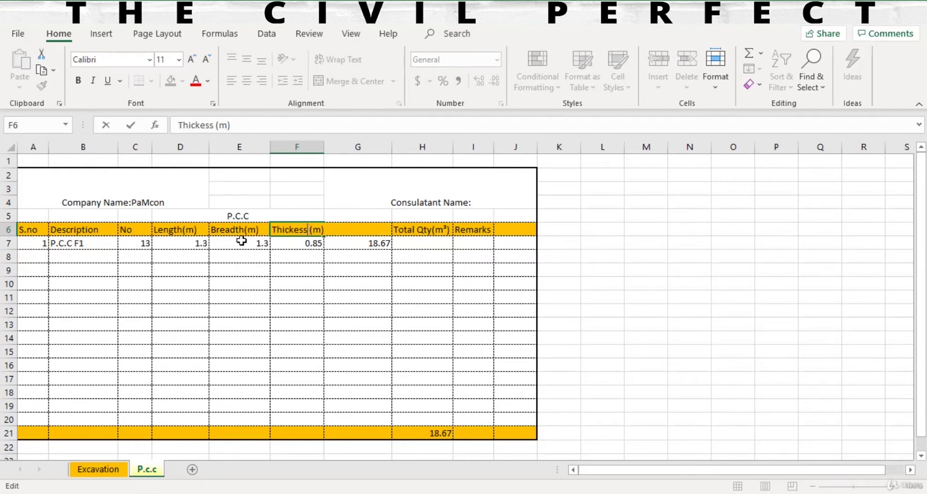
key("BackSpace")
key("BackSpace")
key("BackSpace")
key("BackSpace")
key("BackSpace")
type("ness")
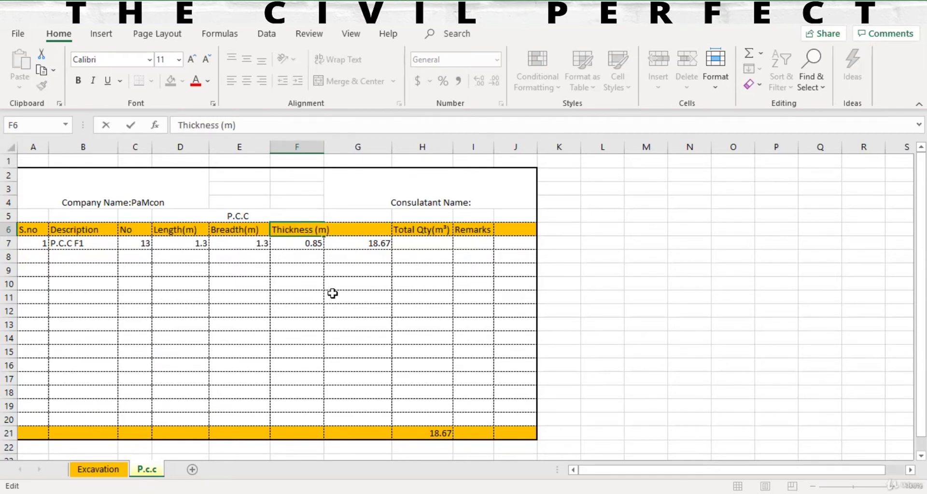
left_click(367, 309)
Look up the P.C.C bed thickness on AutoCAD's Sec AA and convert it to metres in Calculator as 150 ÷ 1000
left_click(299, 240)
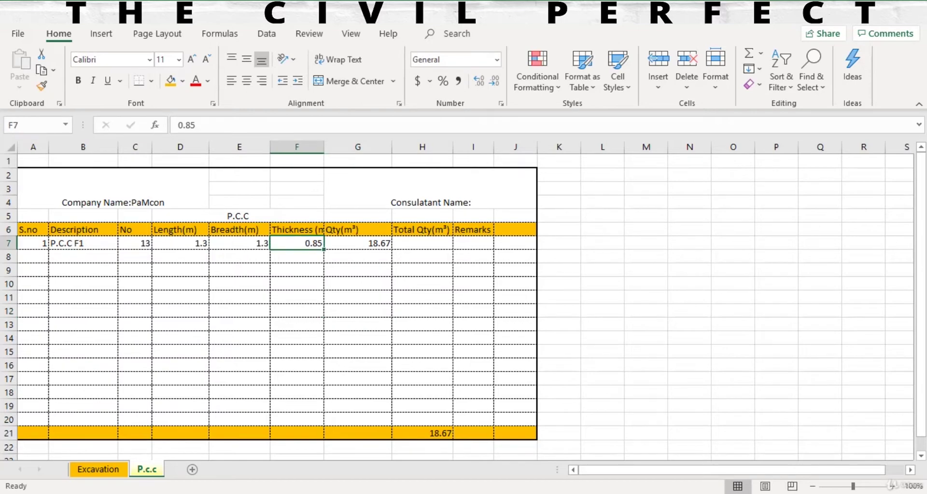
key("alt+Tab")
scroll(398, 295, "down", 6)
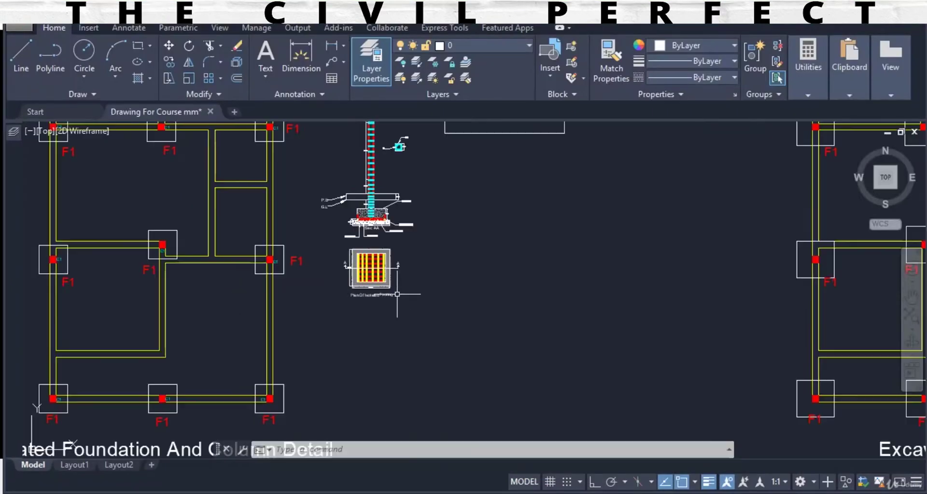
left_click_drag(404, 182, 426, 270)
scroll(395, 298, "up", 4)
scroll(382, 363, "up", 7)
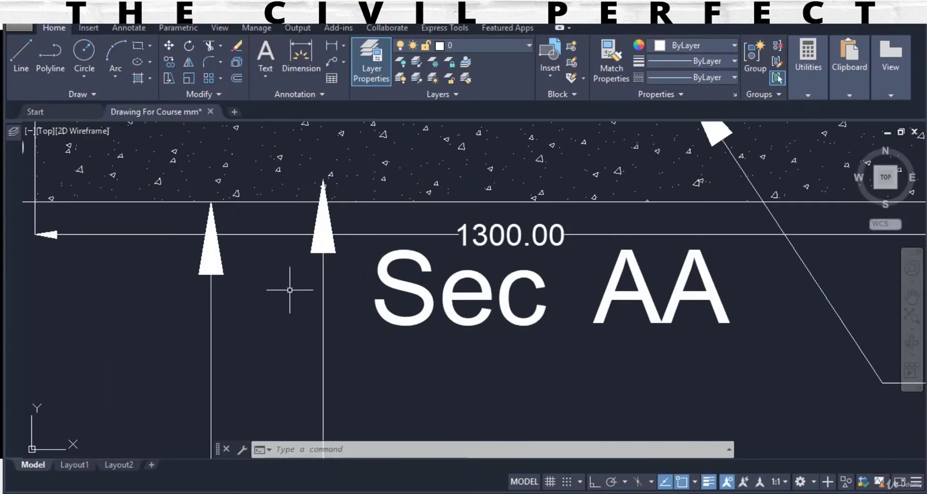
scroll(296, 290, "down", 2)
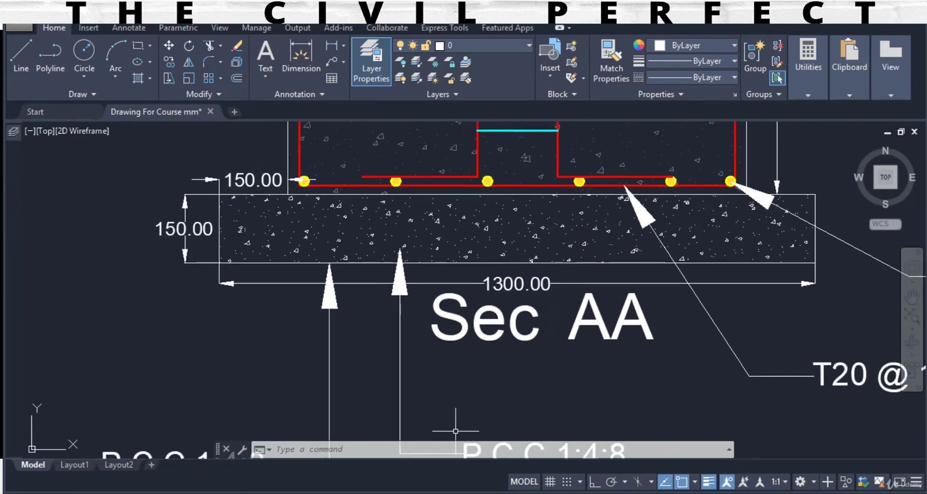
key("alt+Tab")
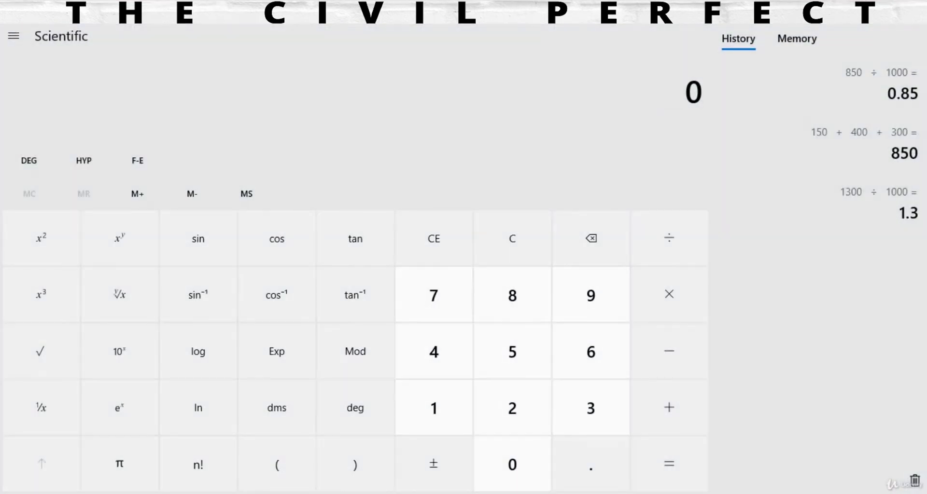
type("150/100")
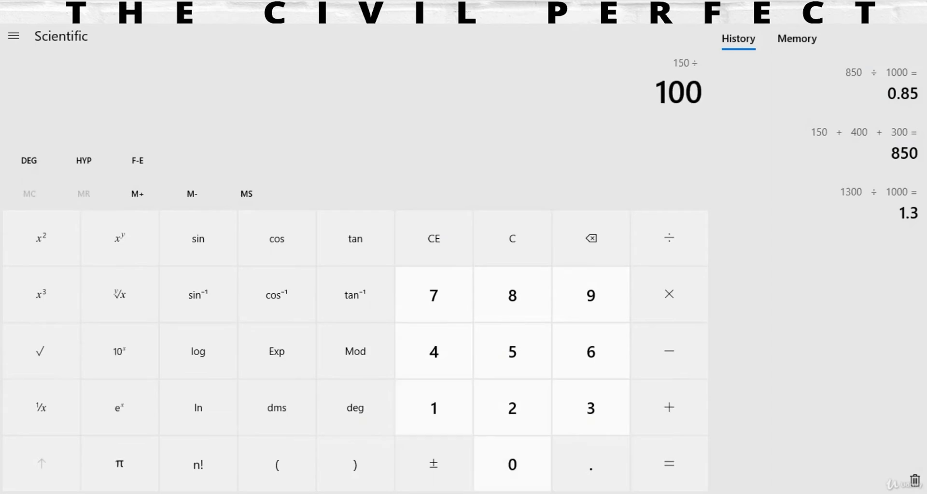
type("0")
key("Return")
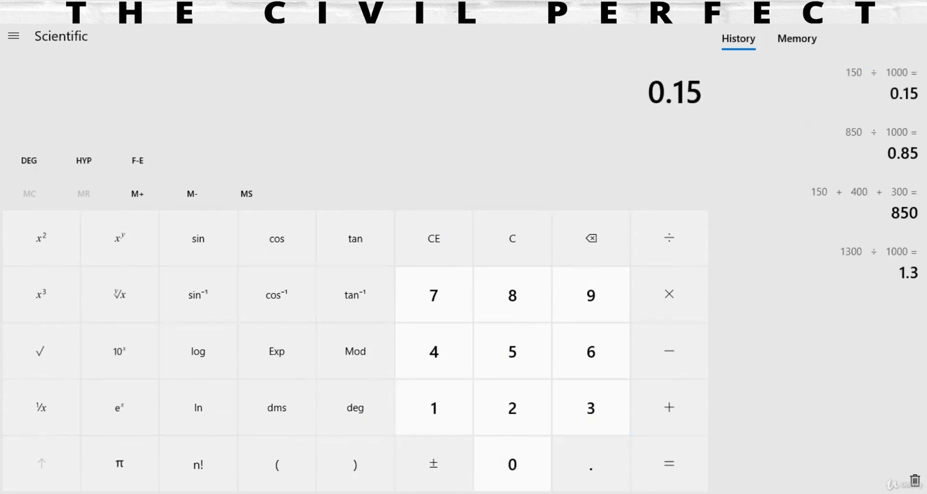
Set the P.C.C F1 thickness in cell F7 of Excel's P.c.c worksheet to 0.15
key("alt+Tab")
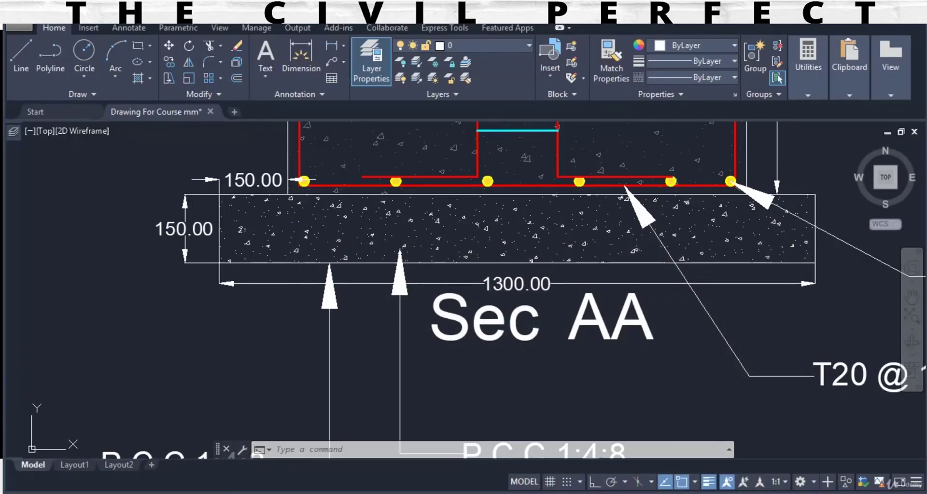
key("alt+Tab")
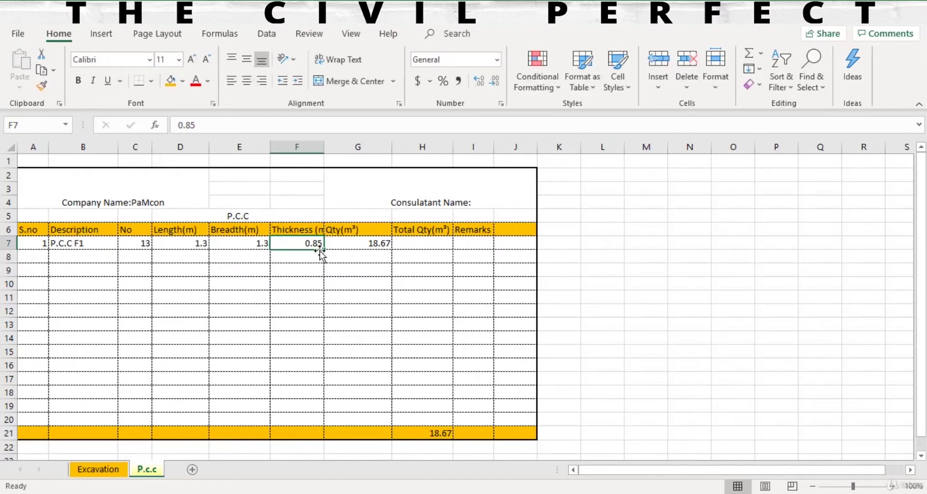
type(".15")
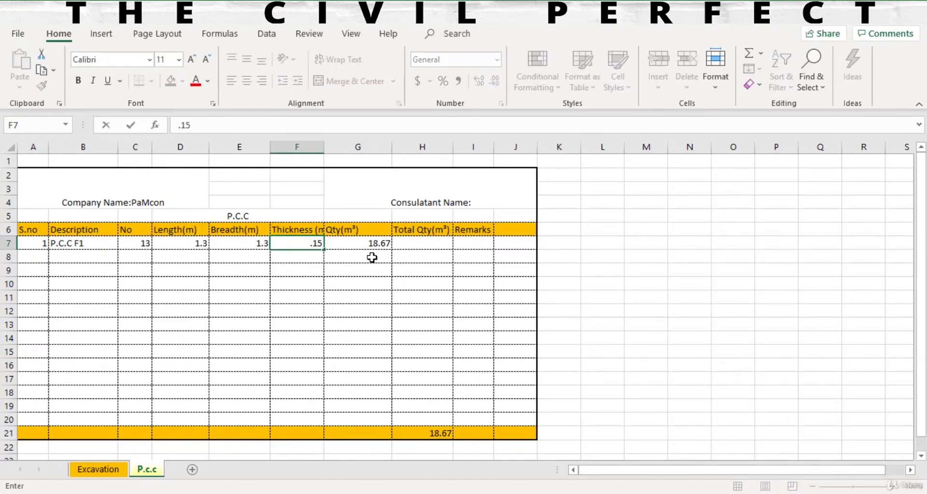
key("Return")
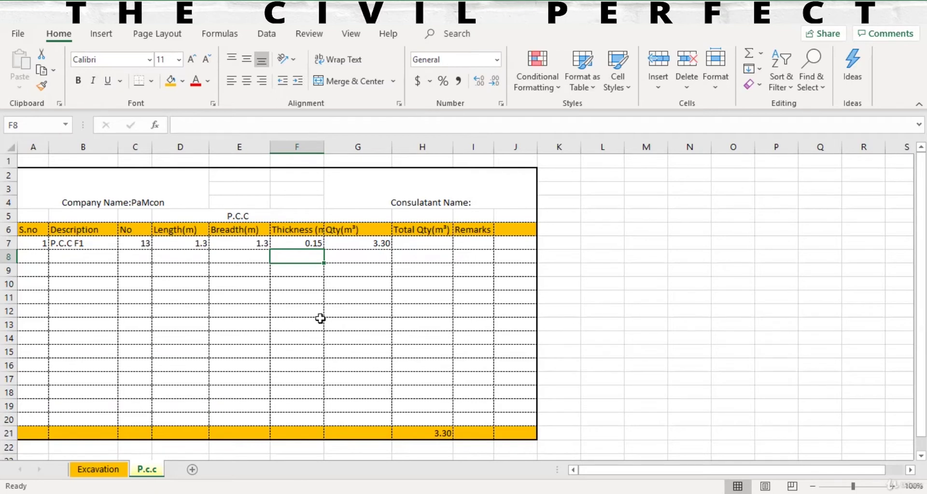
Examine the concrete footing above the P.C.C bed and its depth dimension on AutoCAD's Sec AA
key("alt+Tab")
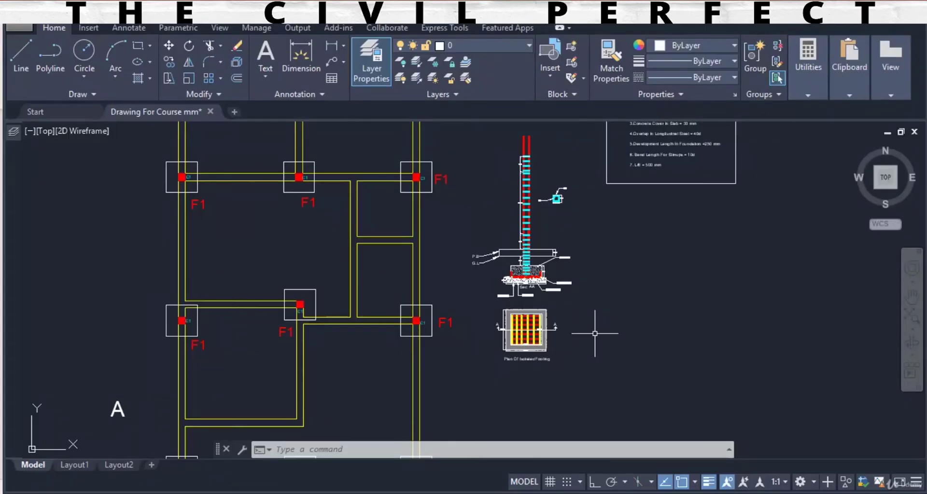
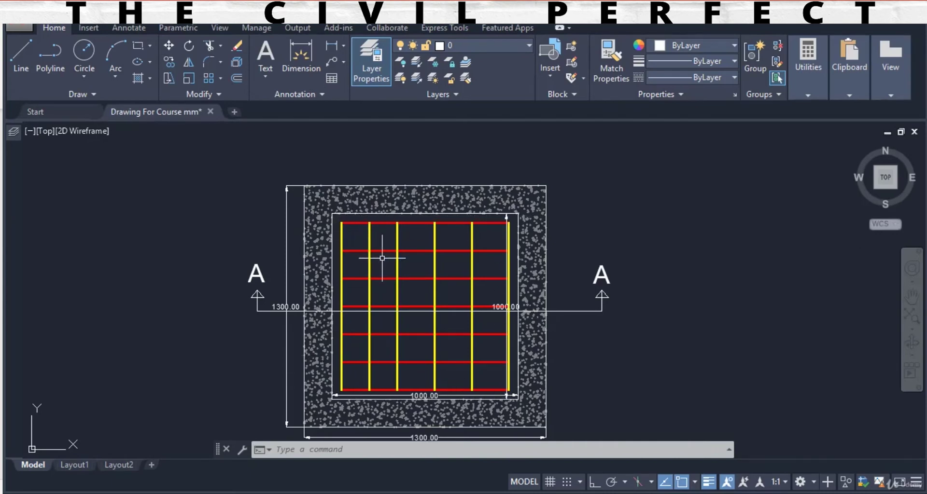
scroll(443, 267, "down", 1)
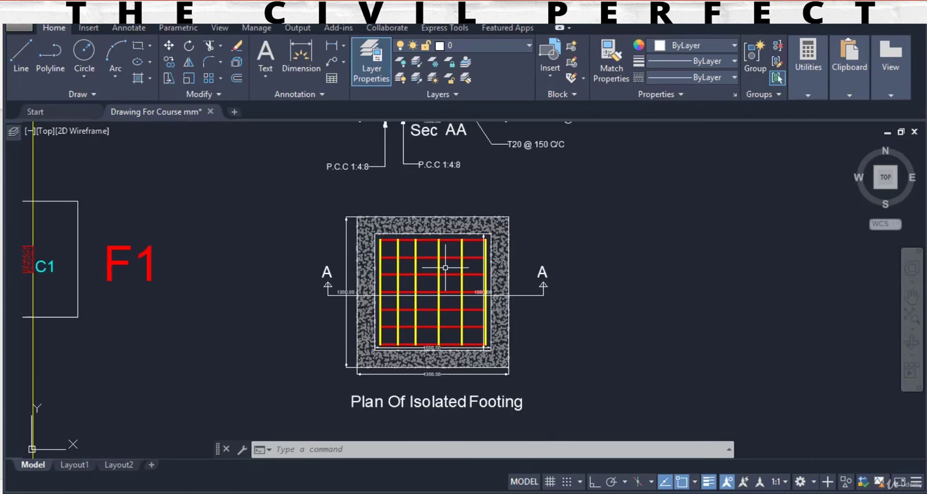
left_click_drag(447, 282, 440, 368)
mouse_move(484, 165)
left_mouse_down()
mouse_move(482, 228)
mouse_move(501, 217)
left_mouse_up()
scroll(489, 212, "up", 5)
scroll(501, 242, "down", 2)
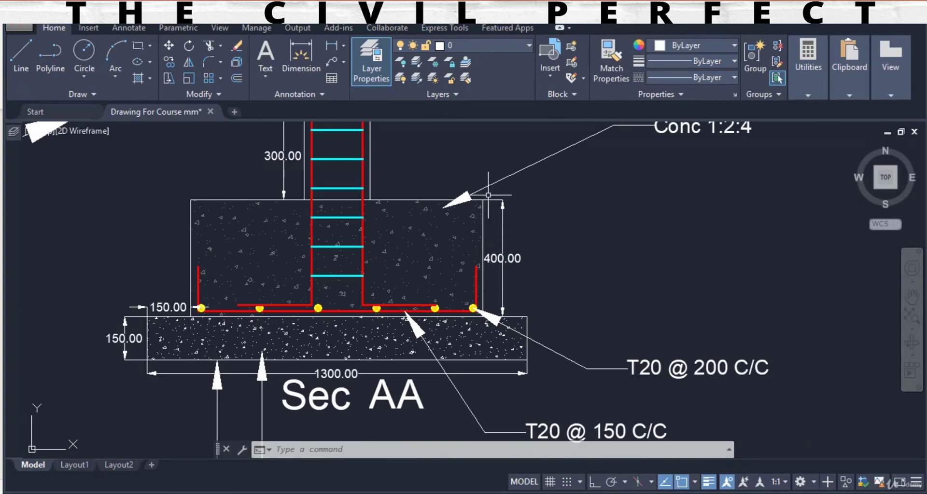
scroll(502, 276, "up", 1)
scroll(523, 261, "down", 2)
mouse_move(520, 257)
left_mouse_down()
mouse_move(511, 203)
mouse_move(479, 241)
mouse_move(511, 209)
left_mouse_up()
scroll(481, 264, "down", 4)
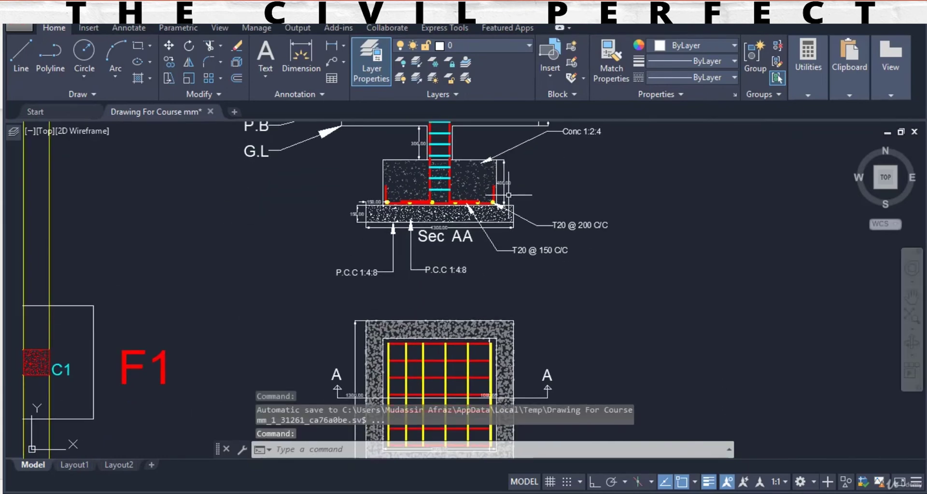
Examine the inner concrete footing's length and breadth dimensions on the Plan Of Isolated Footing, against the outer P.C.C outline
left_click_drag(495, 258, 498, 223)
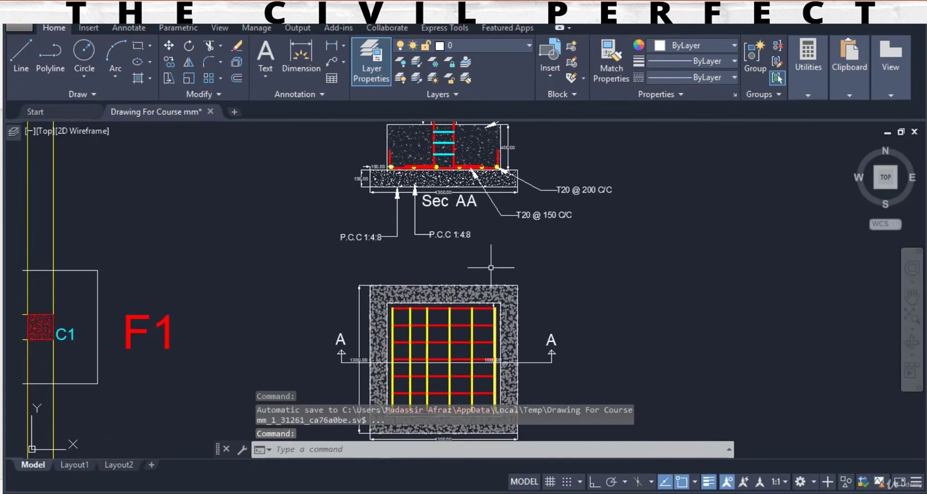
left_click_drag(491, 267, 498, 207)
scroll(474, 356, "up", 6)
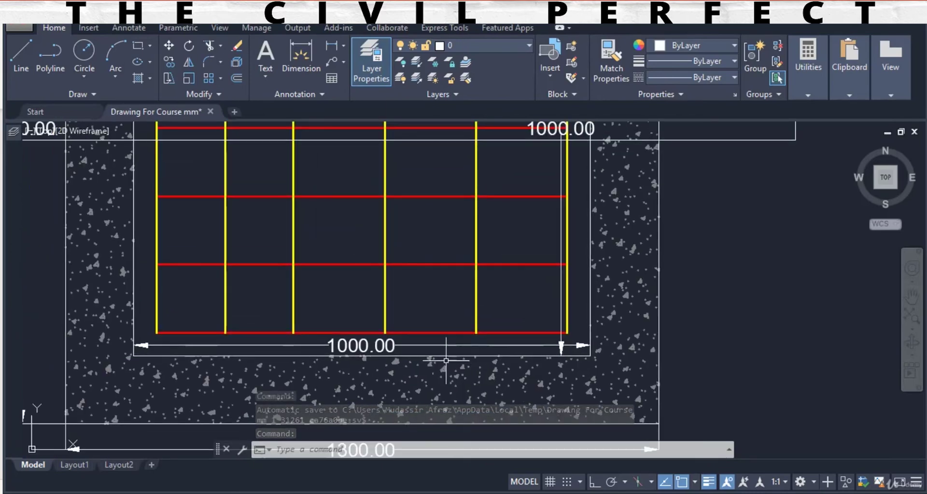
scroll(338, 333, "up", 2)
scroll(376, 342, "down", 2)
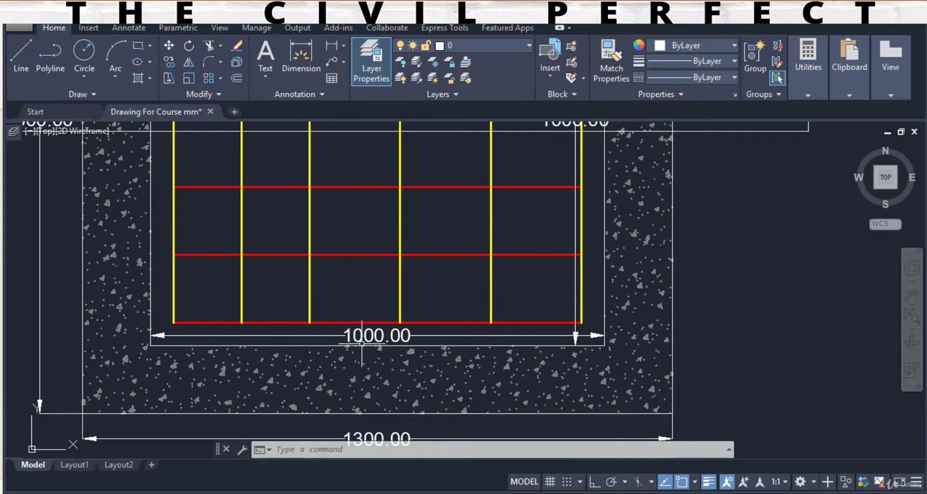
scroll(386, 344, "down", 2)
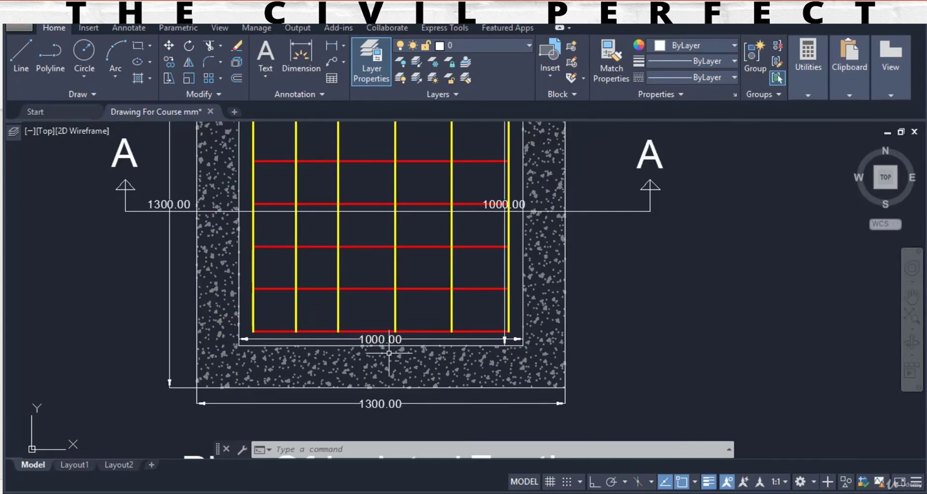
left_click_drag(460, 349, 463, 401)
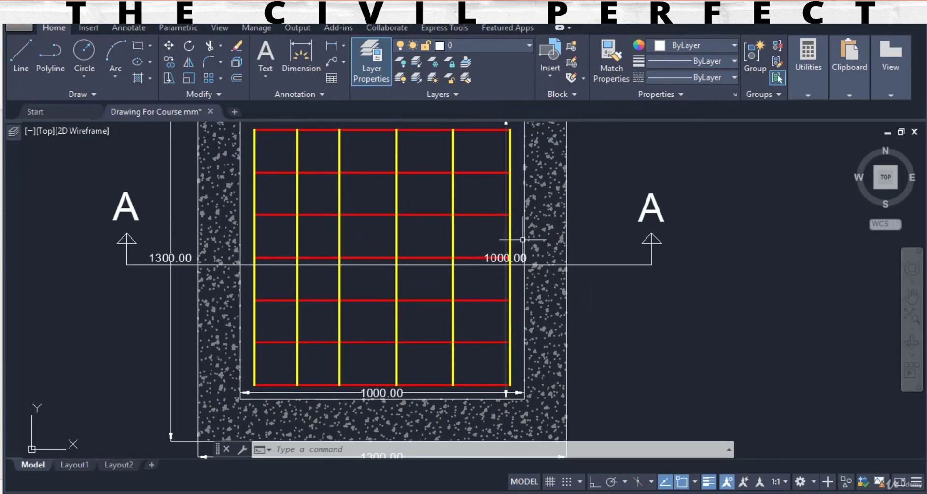
left_click_drag(527, 241, 528, 264)
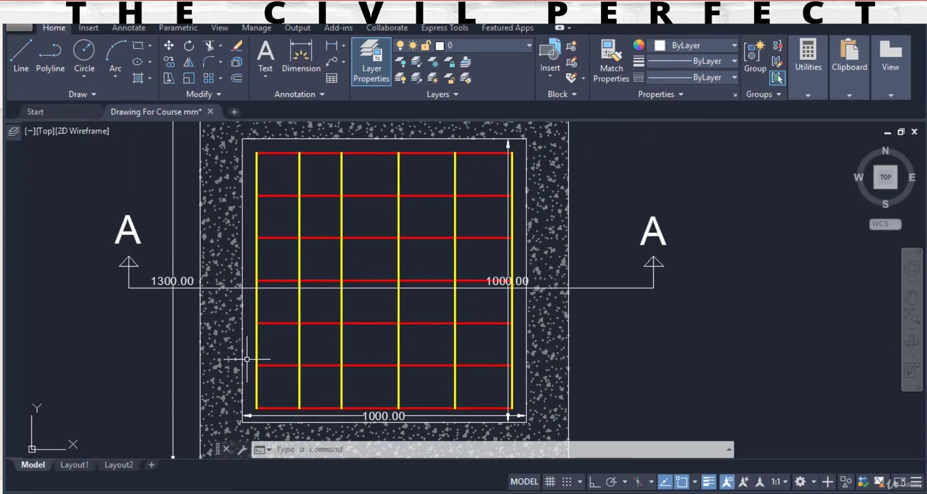
left_click_drag(248, 358, 254, 330)
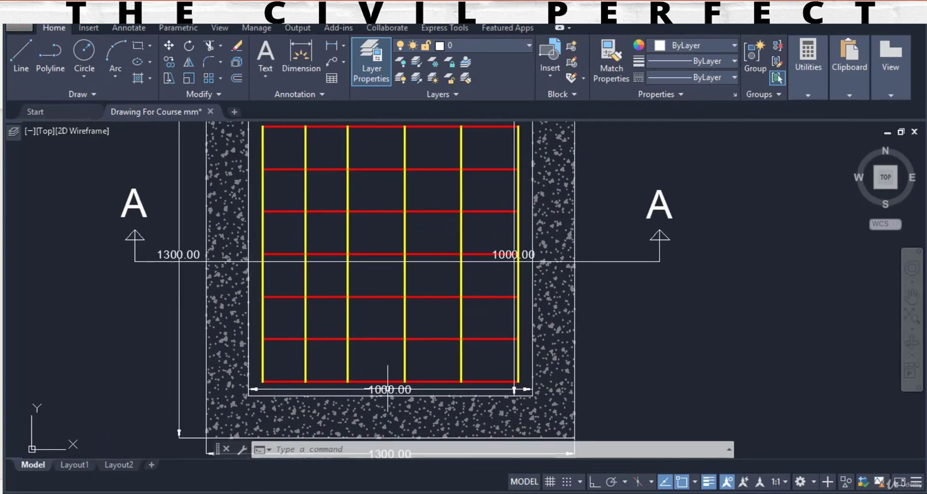
left_click_drag(487, 250, 485, 305)
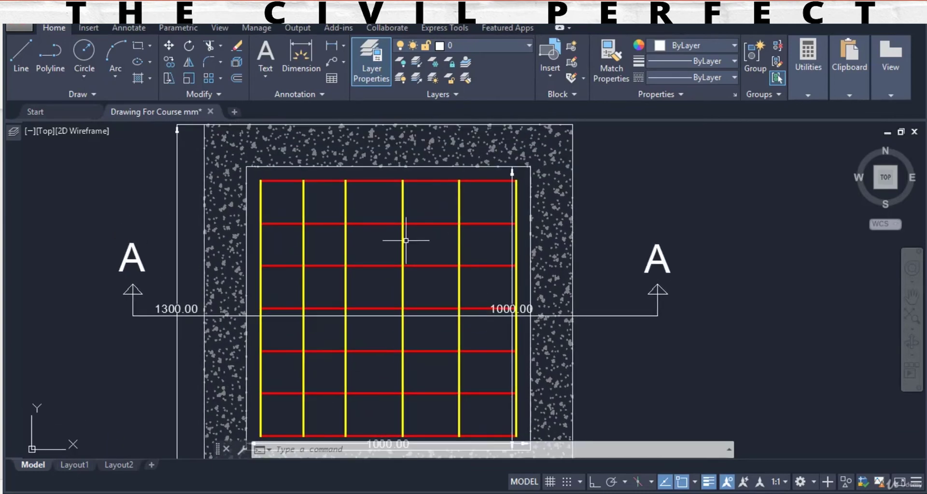
scroll(380, 321, "down", 2)
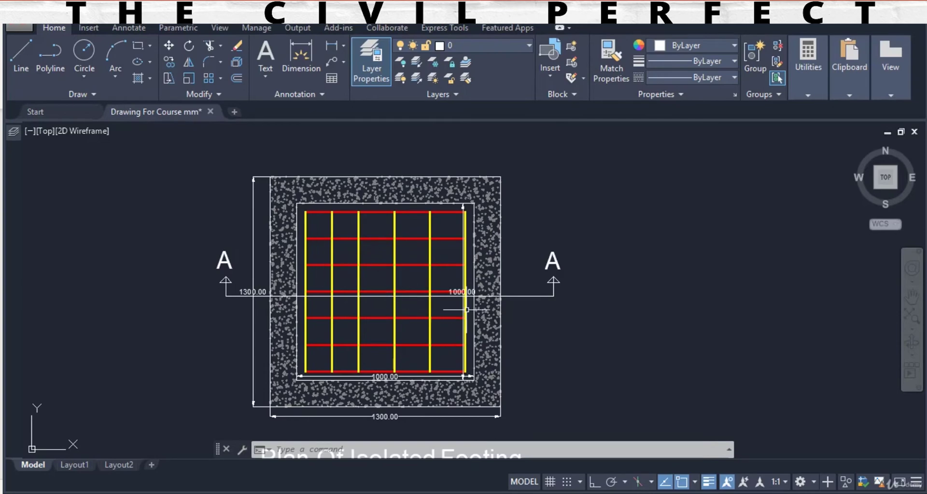
Examine the concrete footing's depth dimension above the P.C.C bed on Sec AA once more
left_click_drag(462, 301, 452, 393)
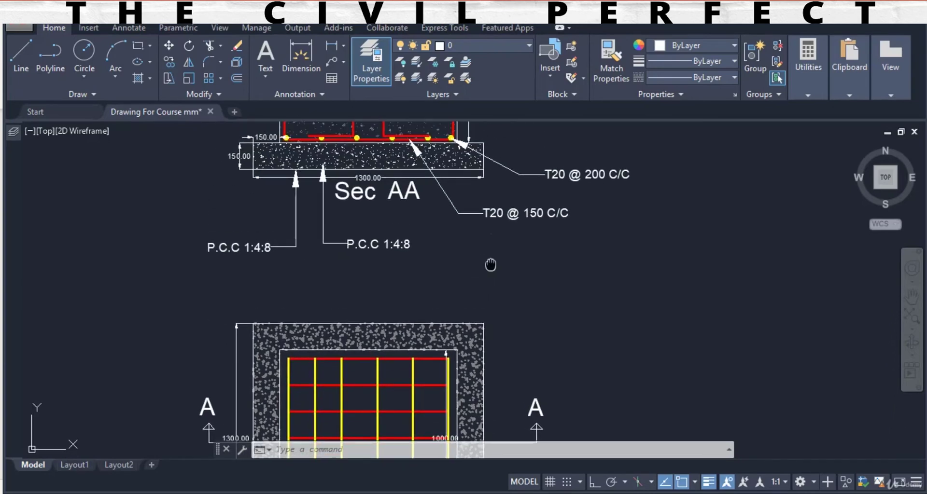
left_click_drag(490, 265, 491, 344)
scroll(493, 180, "up", 3)
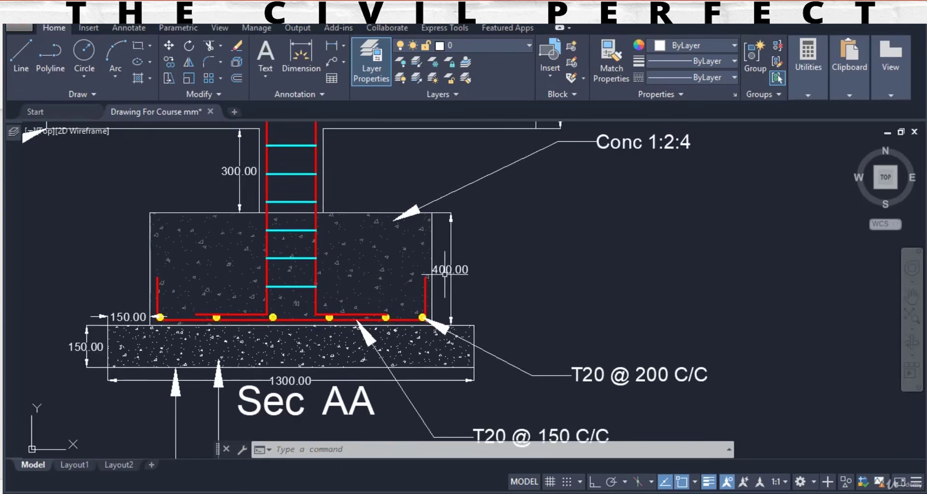
scroll(471, 274, "down", 2)
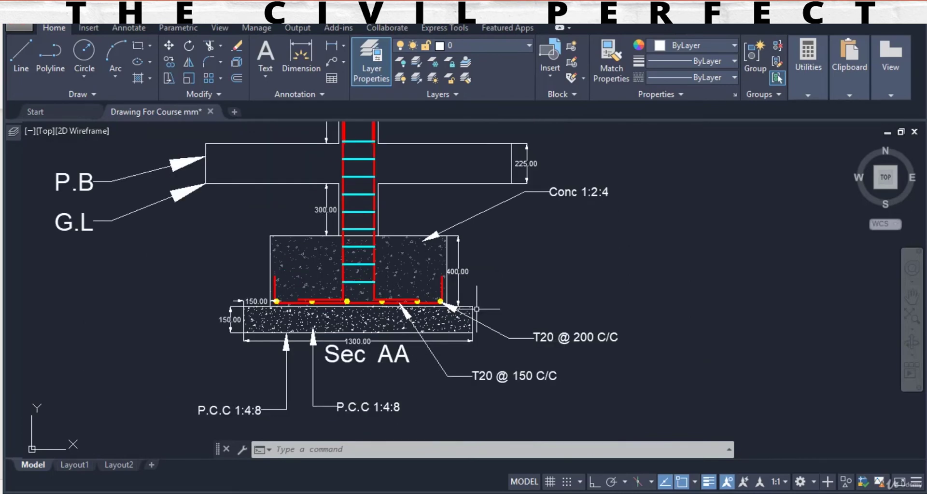
Switch to Excel and create a copy of the P.c.c worksheet at the end of the Quantity For Udmey.xlsx workbook
left_click(410, 492)
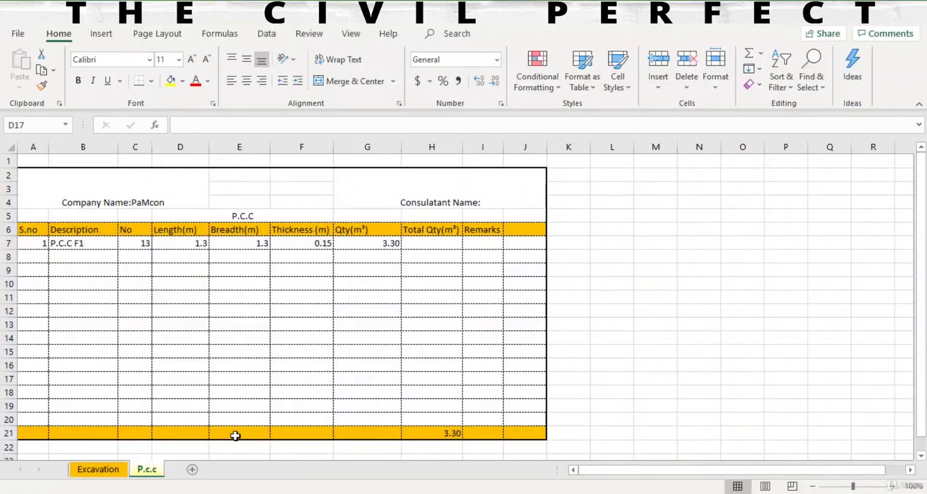
right_click(147, 470)
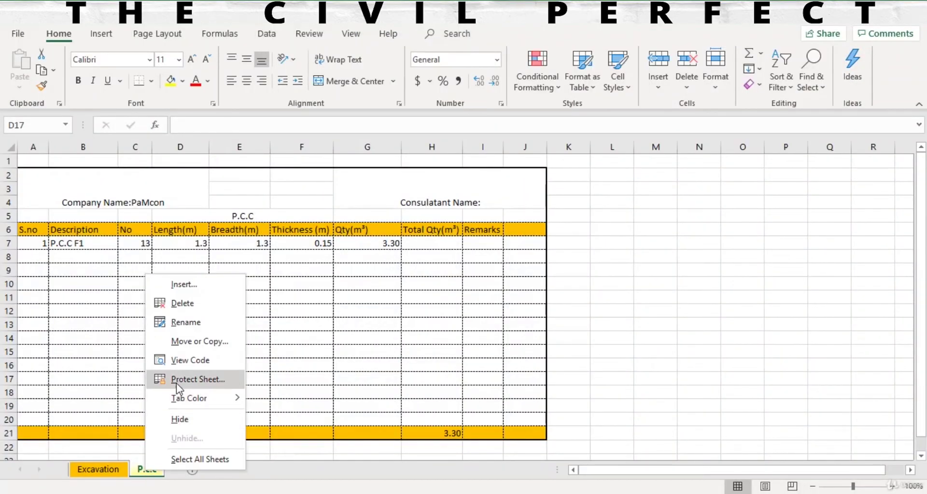
left_click(205, 345)
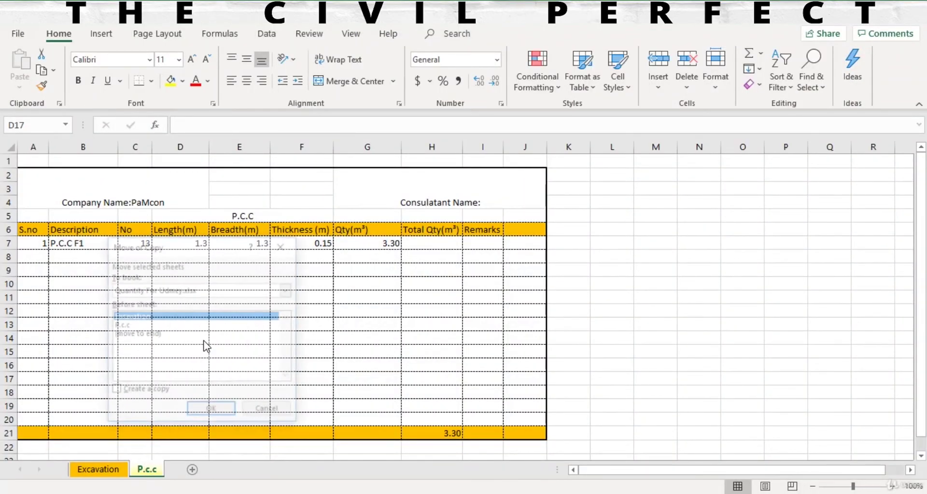
left_click(148, 335)
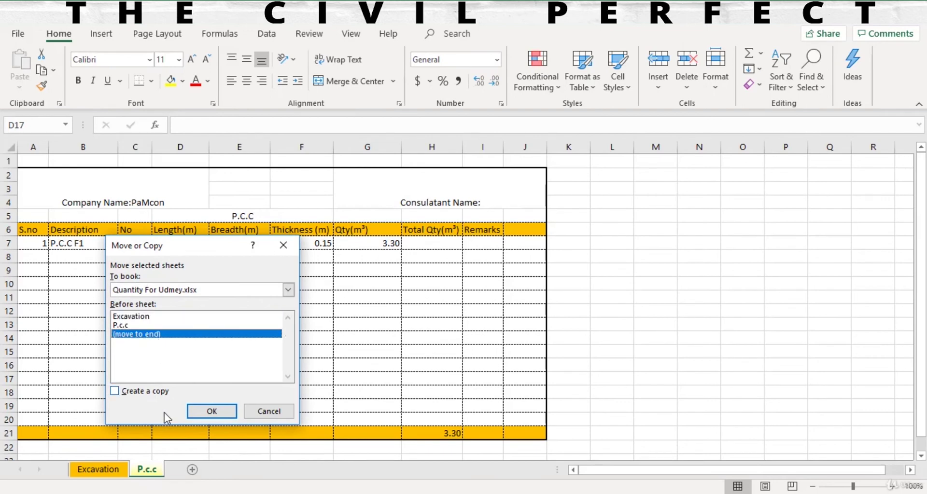
left_click(138, 392)
left_click(208, 410)
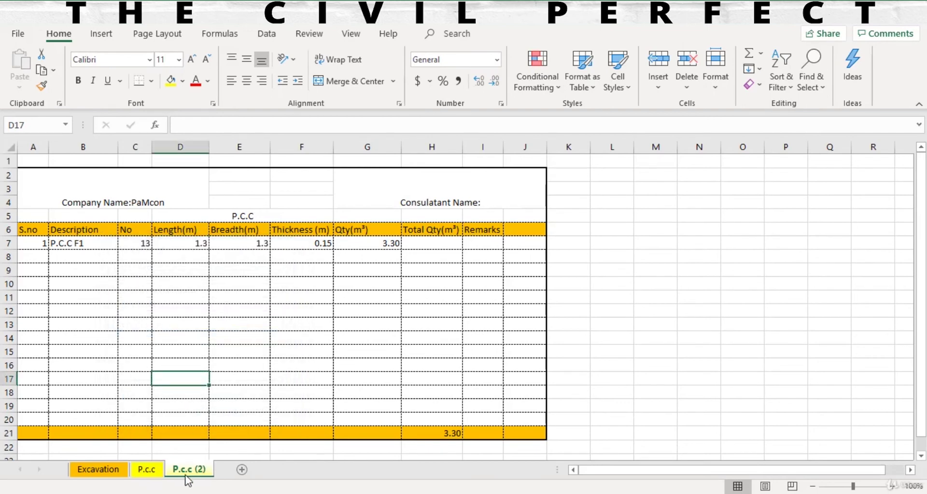
Rename the copied P.c.c worksheet as Formwork and colour its sheet tab light green
right_click(185, 474)
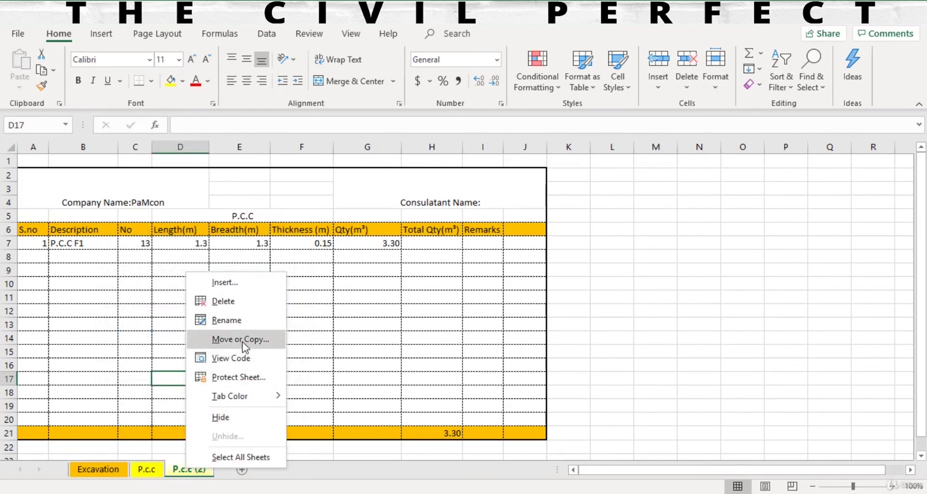
left_click(246, 322)
type("F")
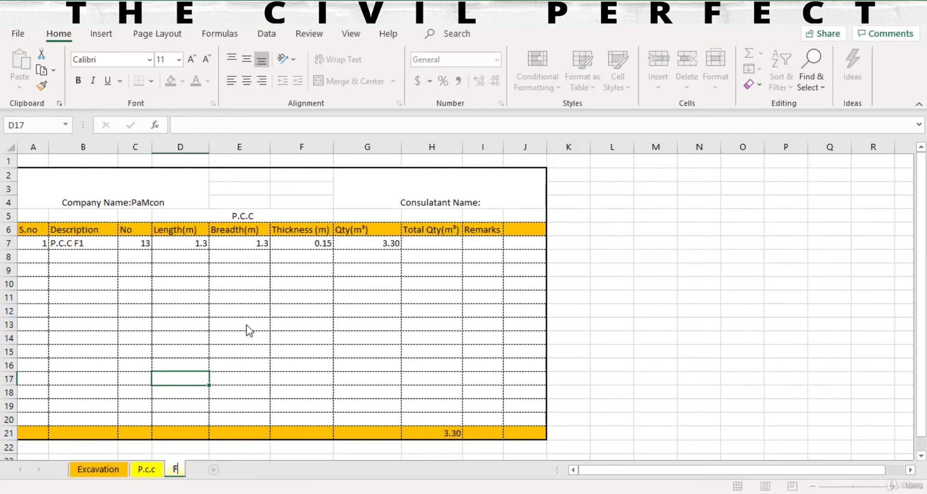
type("ormwork")
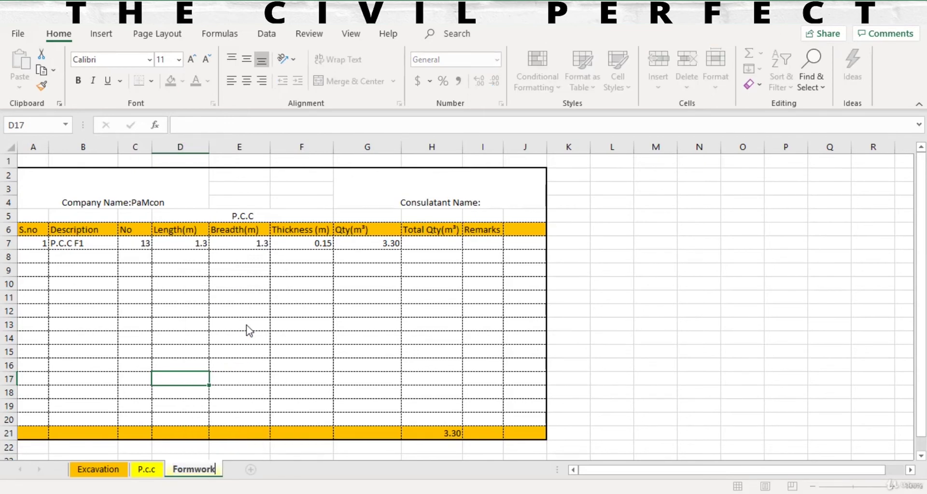
left_click(208, 321)
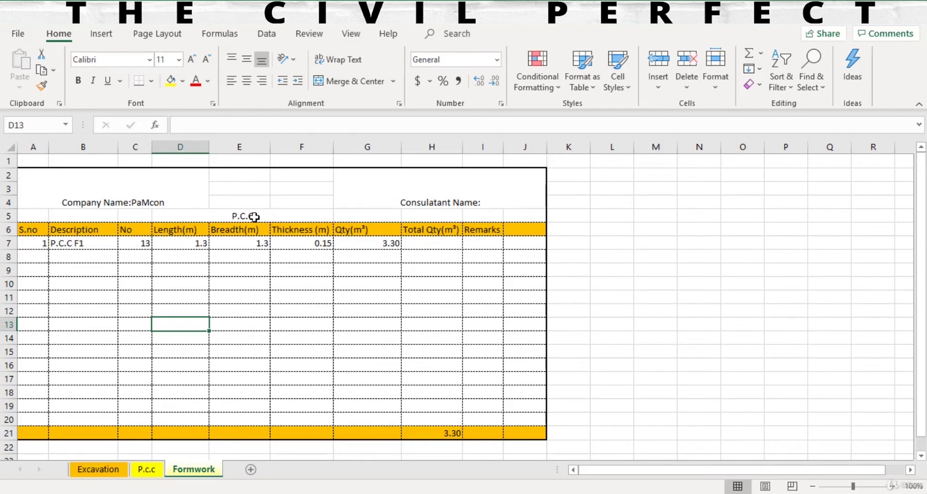
right_click(197, 475)
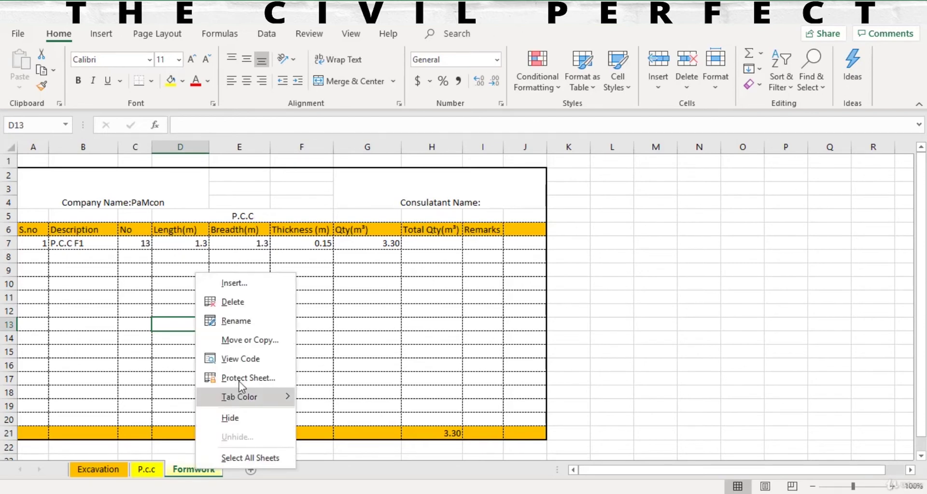
mouse_move(284, 396)
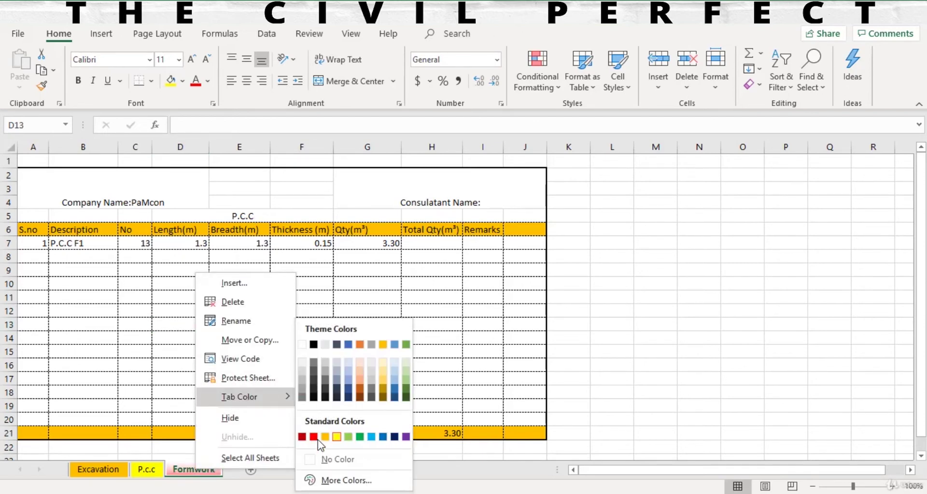
left_click(348, 437)
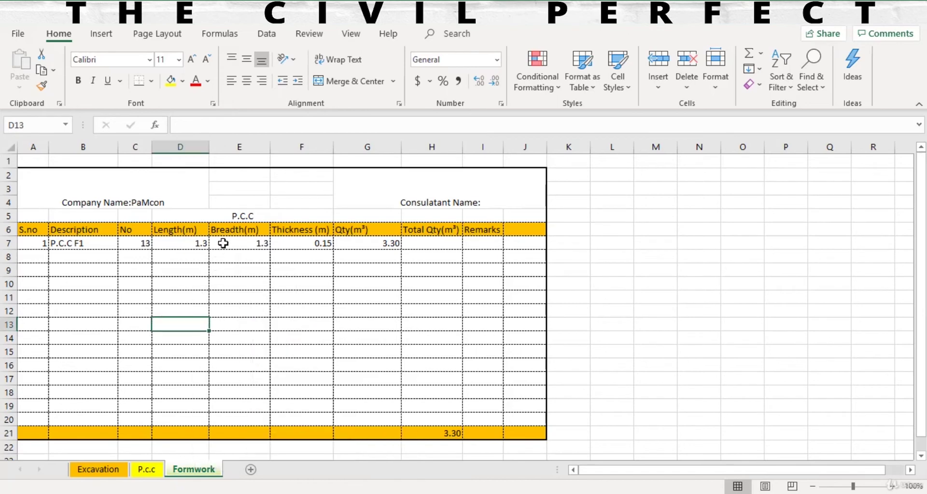
Replace the P.C.C title in row 5 of the Formwork worksheet with Formwork
left_click(244, 216)
double_click(244, 215)
left_click_drag(254, 216, 188, 220)
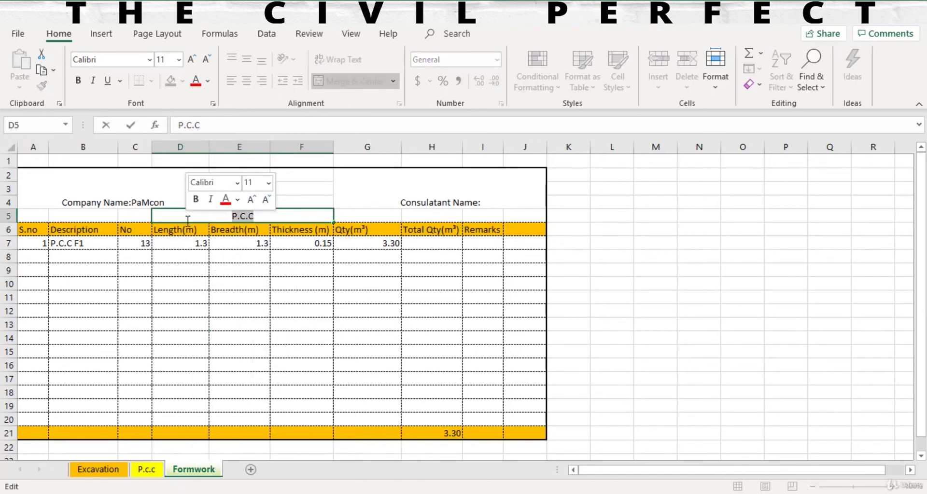
type("Form")
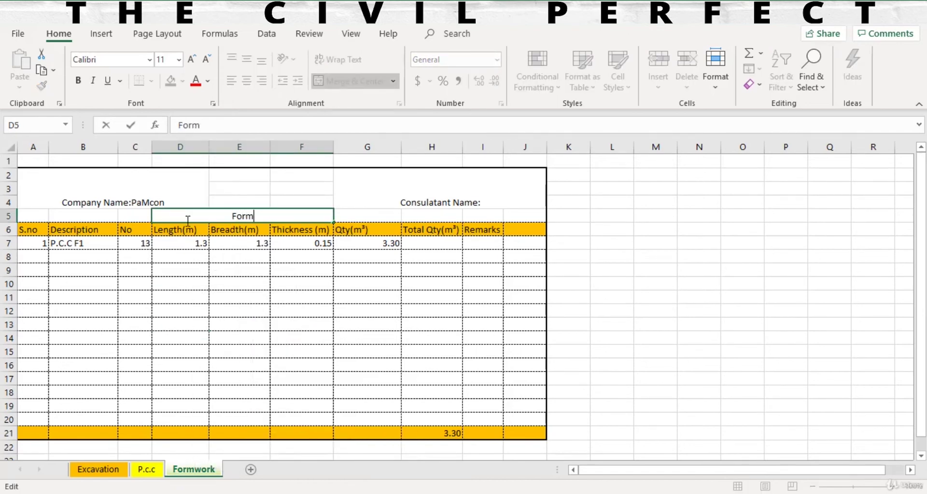
type("work")
left_click(223, 282)
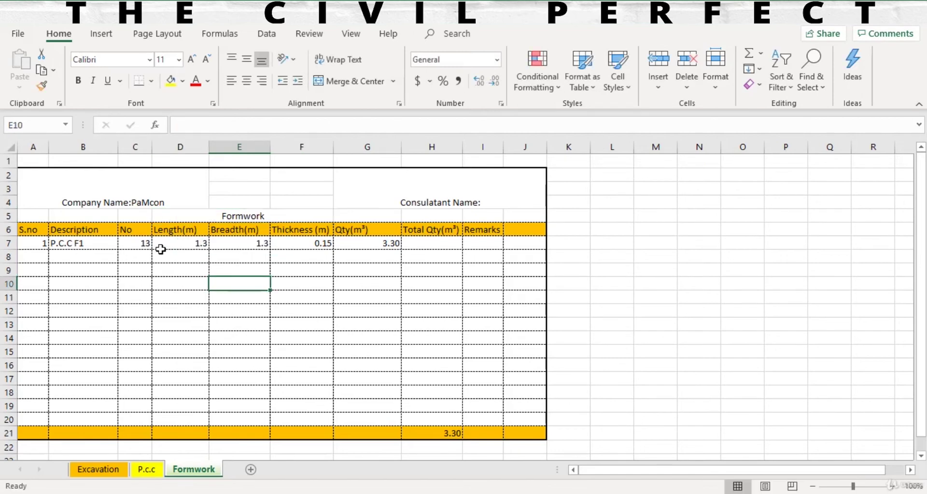
Delete the Breadth(m) column E from the Formwork worksheet
left_click(77, 243)
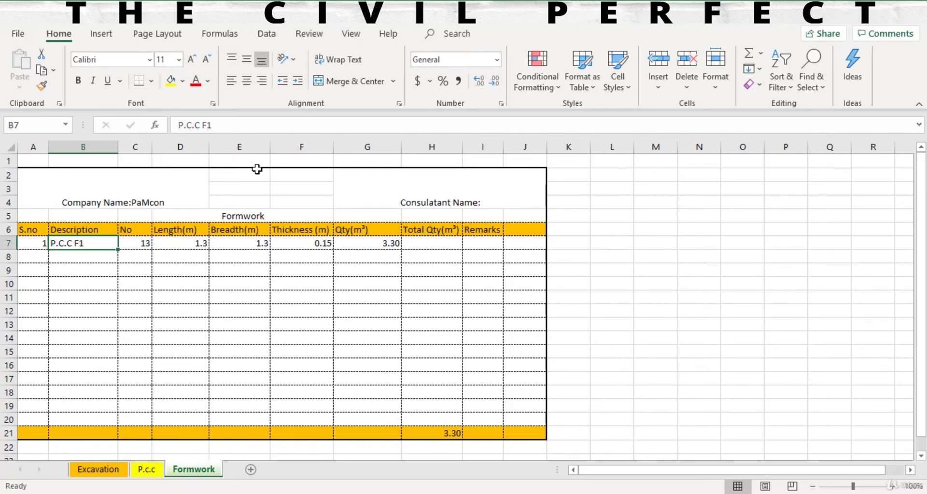
left_click(240, 146)
right_click(244, 146)
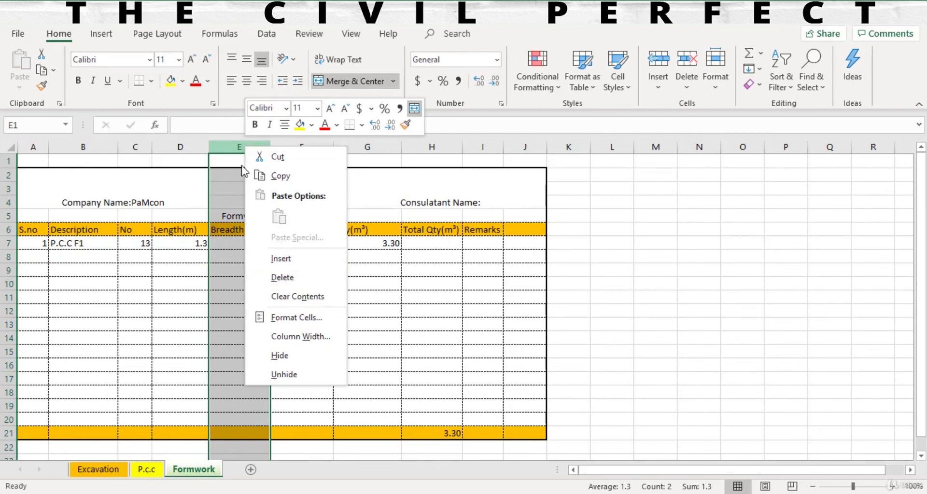
left_click(283, 279)
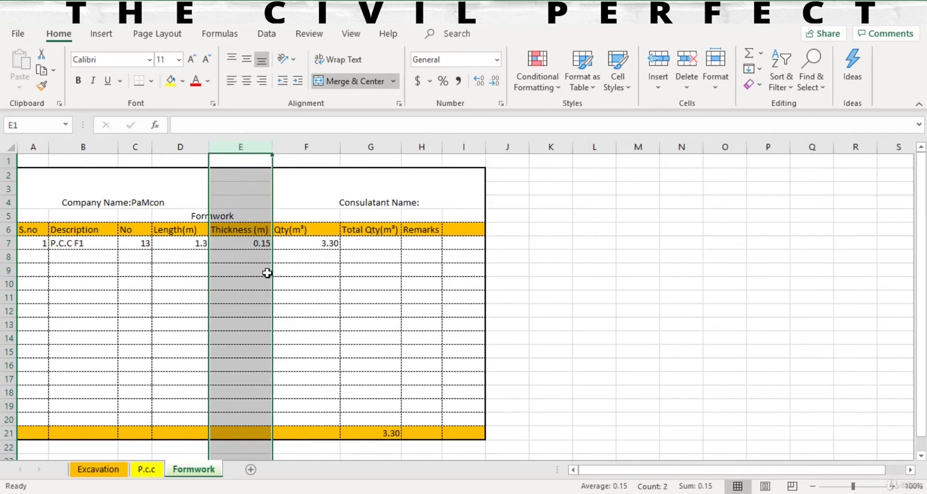
left_click(240, 269)
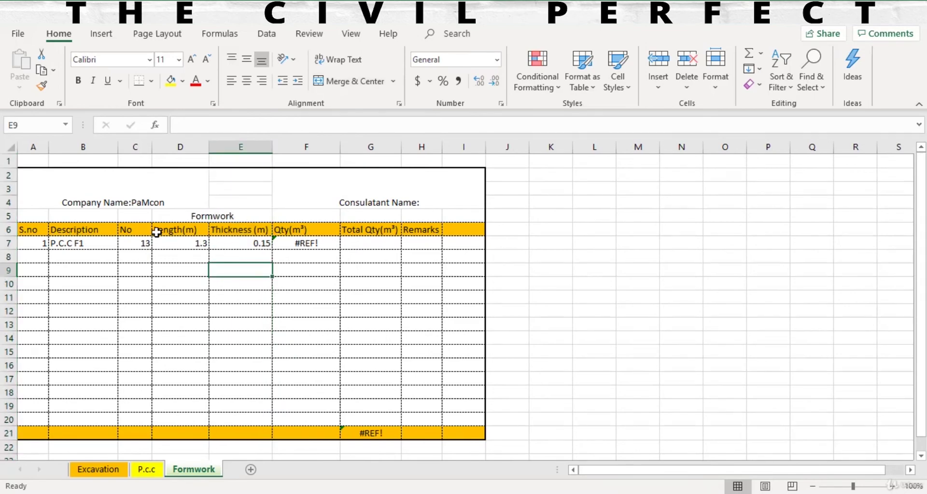
Change the Thickness (m) header in cell E6 to Height(m)
double_click(242, 230)
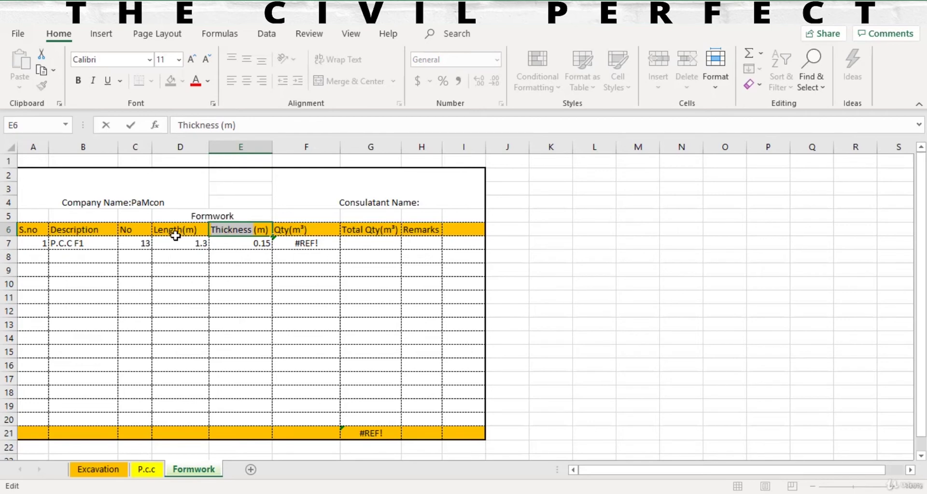
type("Height")
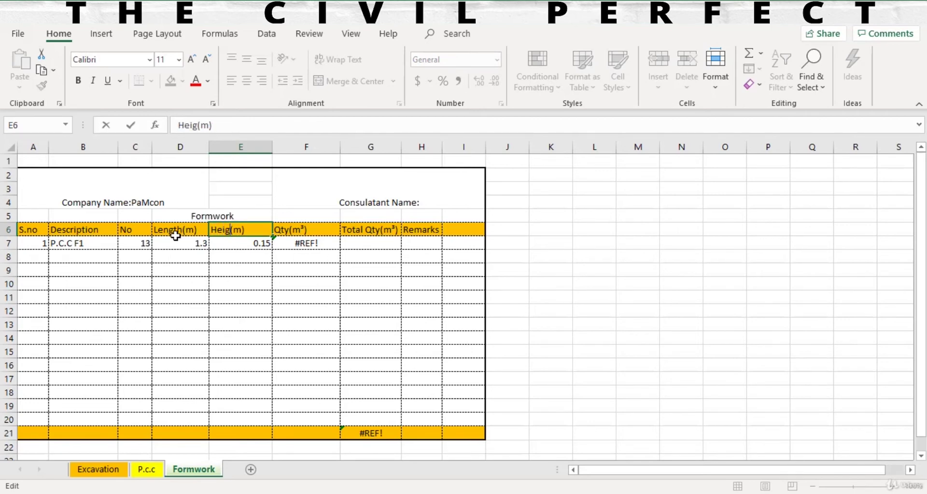
left_click(258, 307)
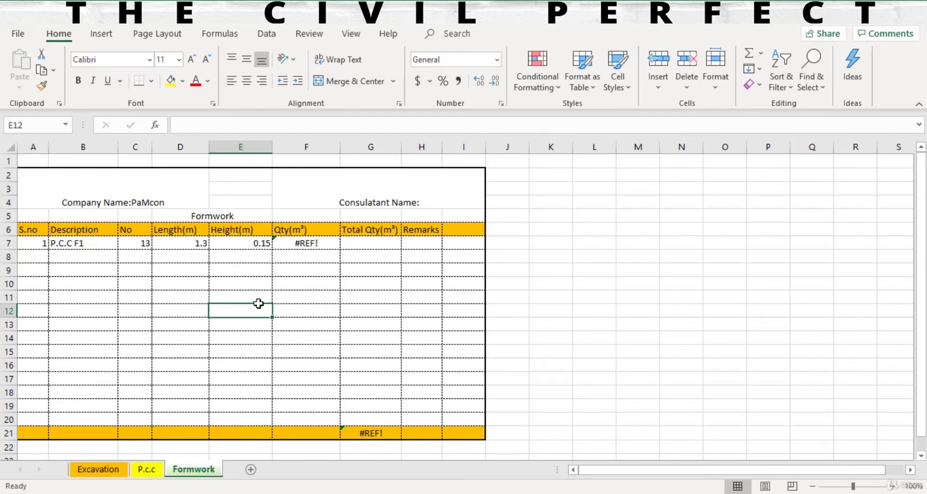
Change the Qty header's unit in cell F6 to m², inserting the Superscript Two symbol
double_click(308, 230)
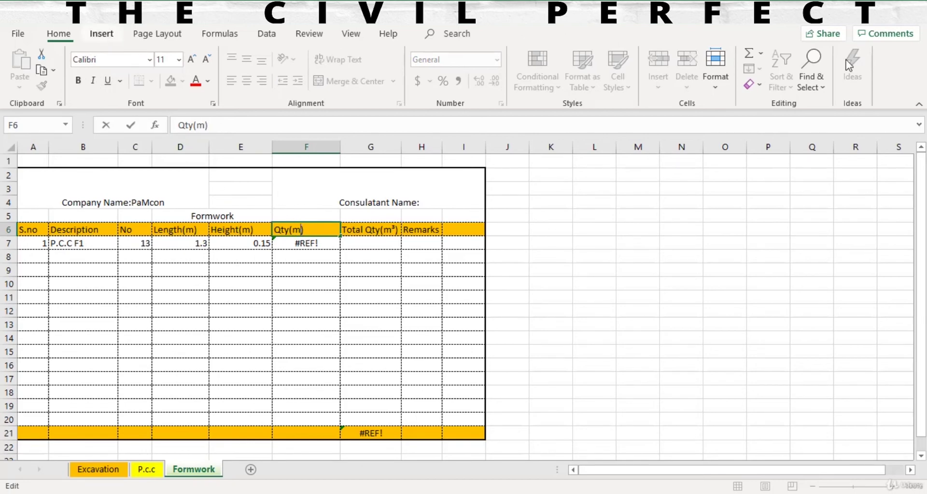
left_click(104, 34)
left_click(866, 82)
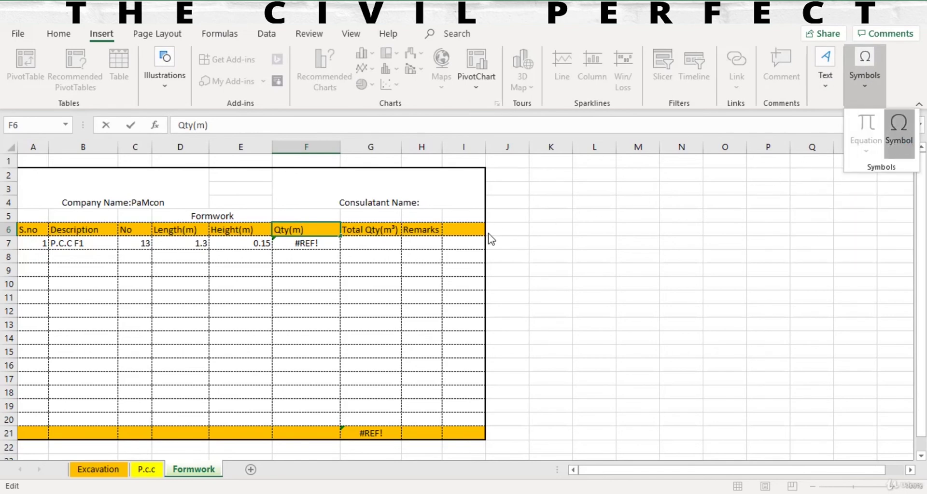
left_click(898, 133)
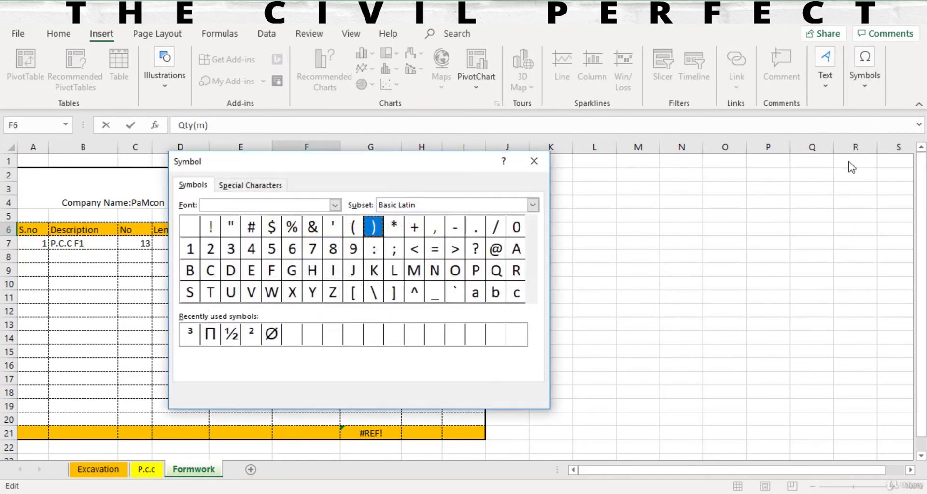
left_click(251, 334)
left_click(462, 396)
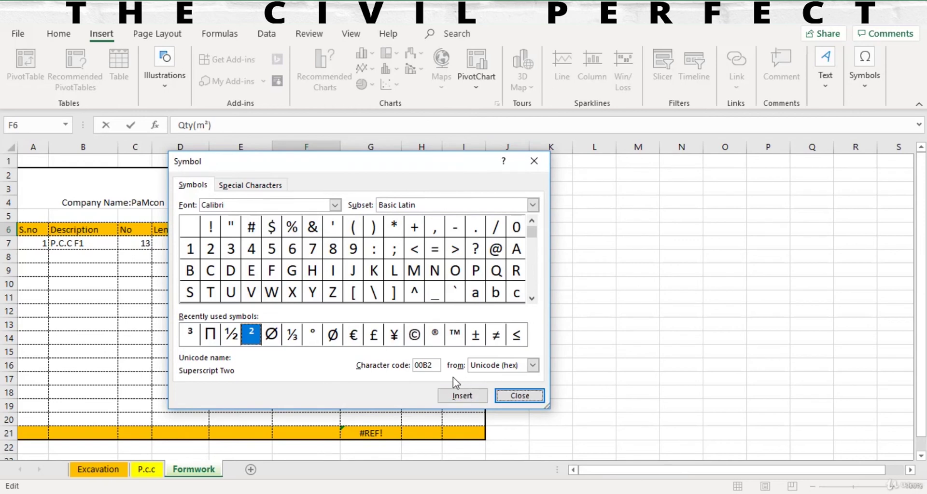
left_click(463, 396)
left_click(534, 161)
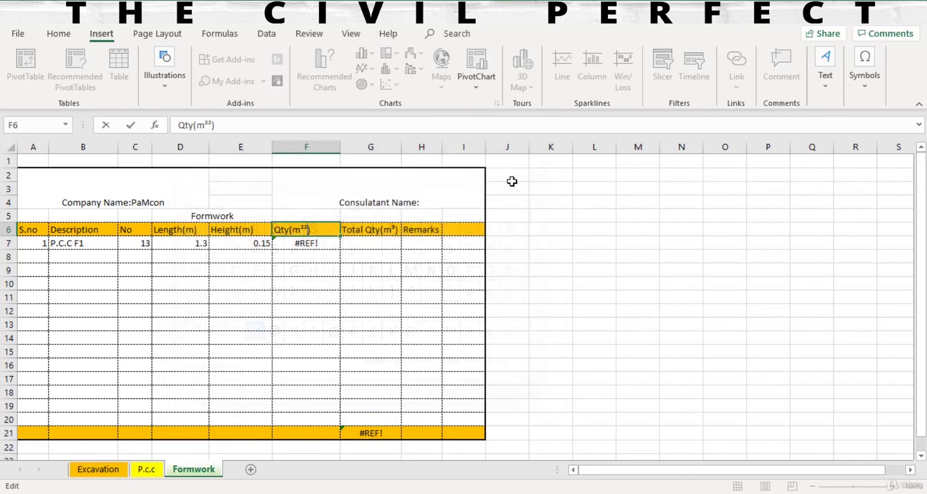
key("BackSpace")
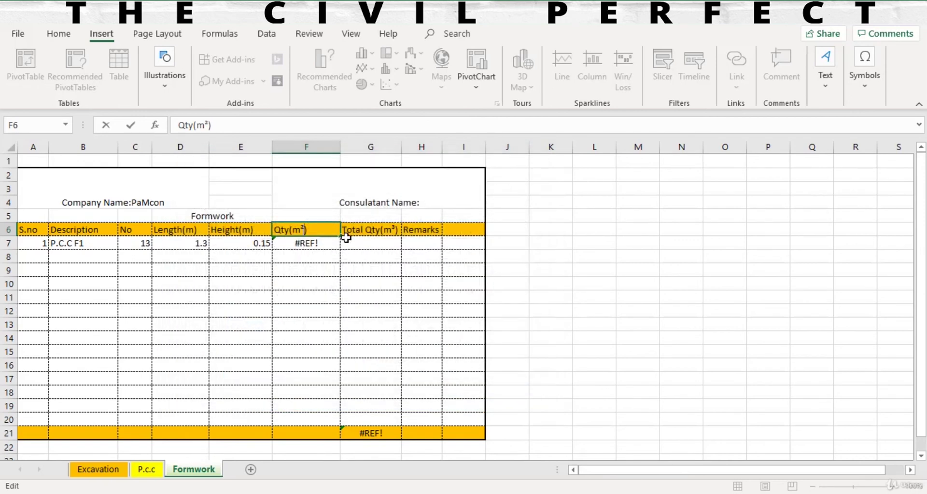
left_click(378, 233)
Try to copy the superscript ² from the Qty header in F6 into the Total Qty header in G6
double_click(303, 229)
right_click(296, 226)
left_click(305, 253)
left_click(387, 229)
double_click(387, 228)
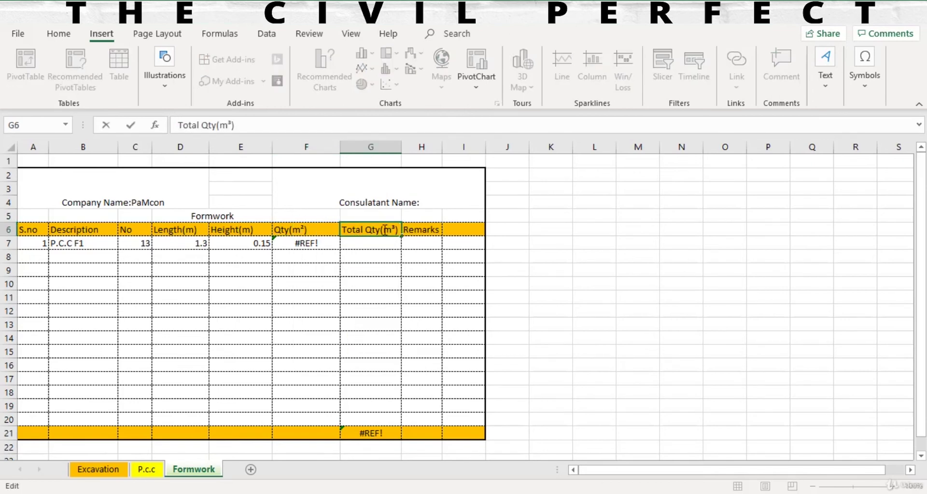
right_click(394, 230)
left_click(416, 289)
key("Escape")
Clear the copied No, Length, Height and Qty entries in cells C7:F7 of the Formwork worksheet
left_click_drag(132, 242, 293, 248)
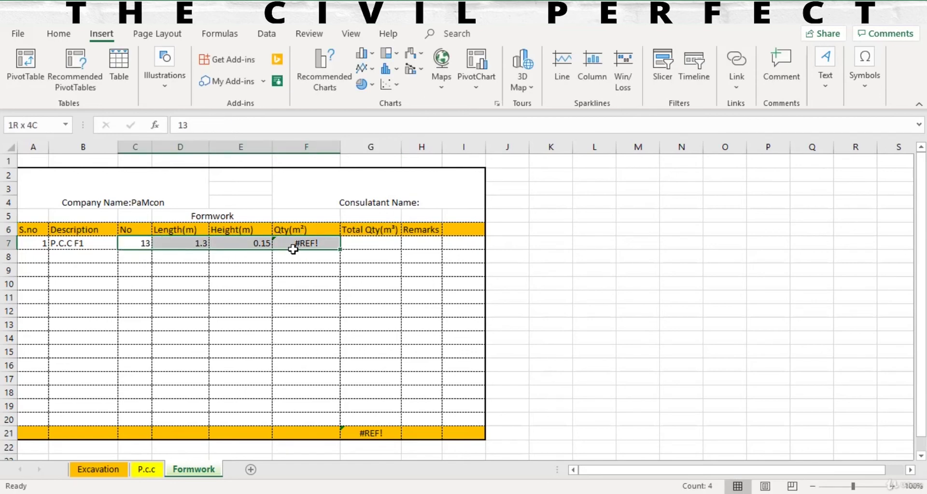
key("Delete")
left_click(309, 284)
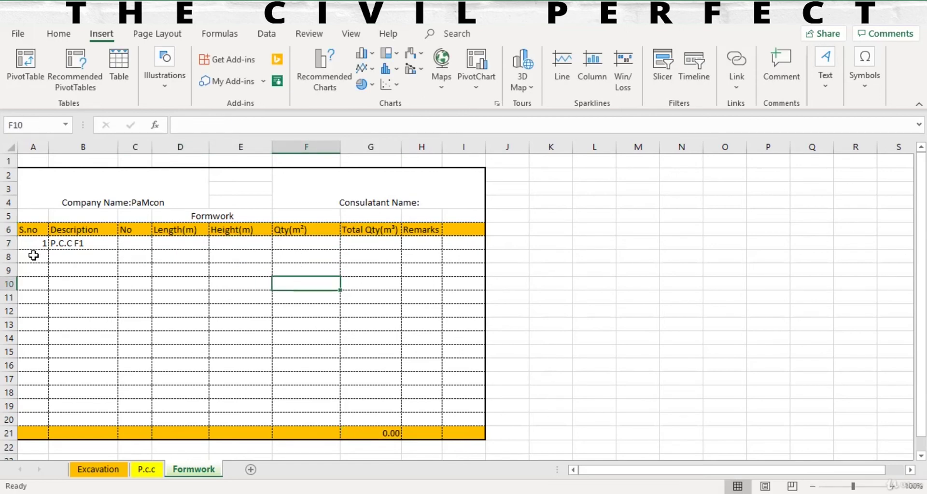
Replace the description in cell B7 with Form Work For F1 and enter 13 as its No in C7
left_click(68, 242)
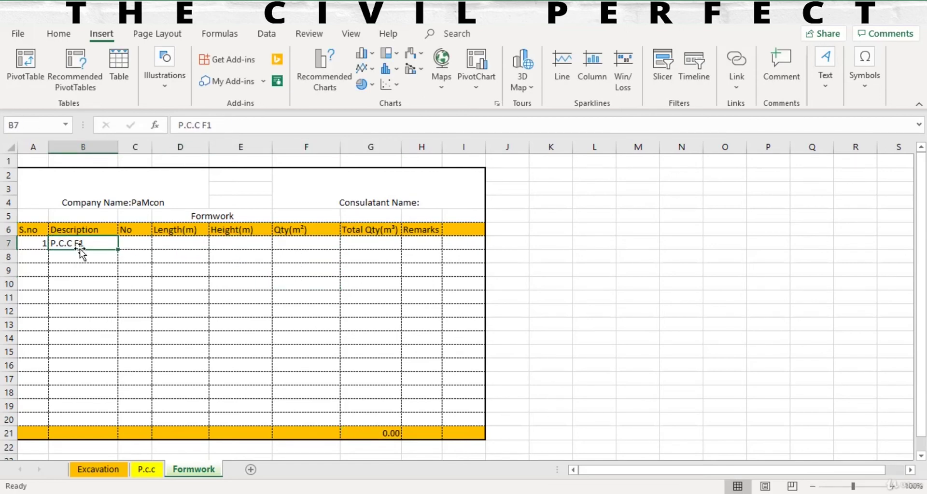
key("Delete")
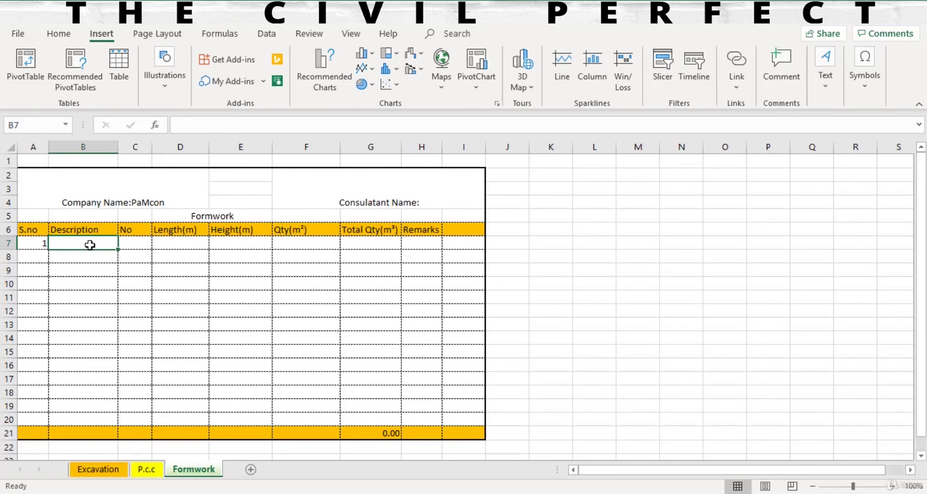
type("Form Work For F1")
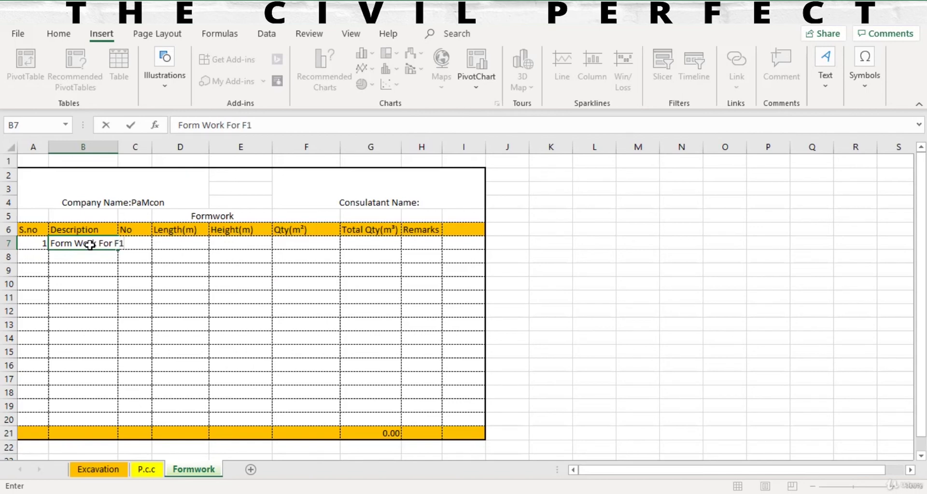
key("ctrl+Return")
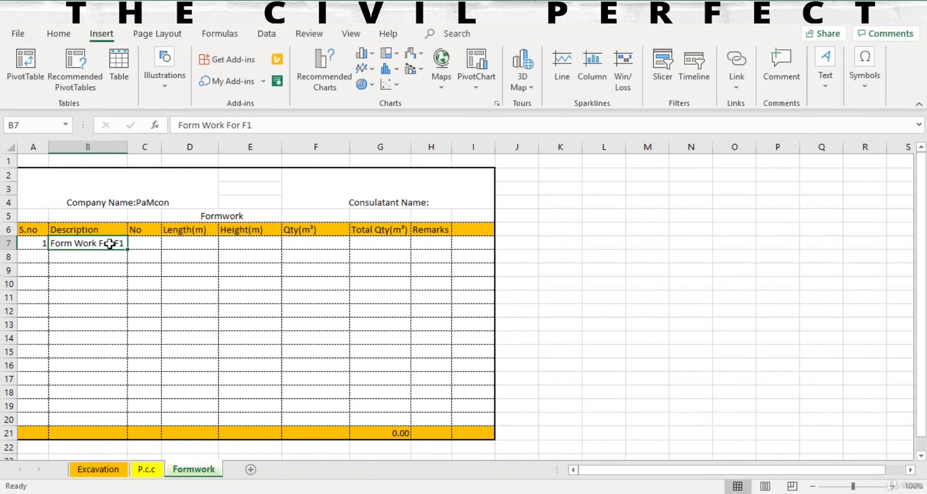
left_click(148, 248)
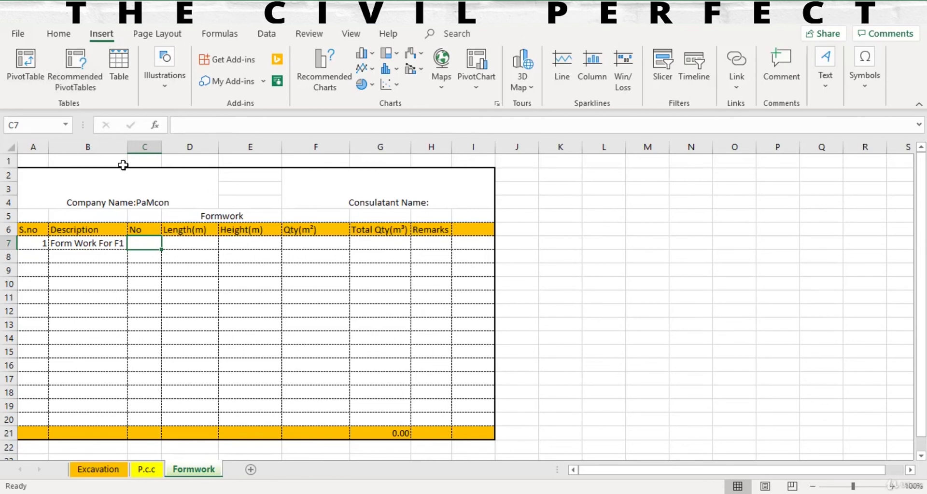
type("13")
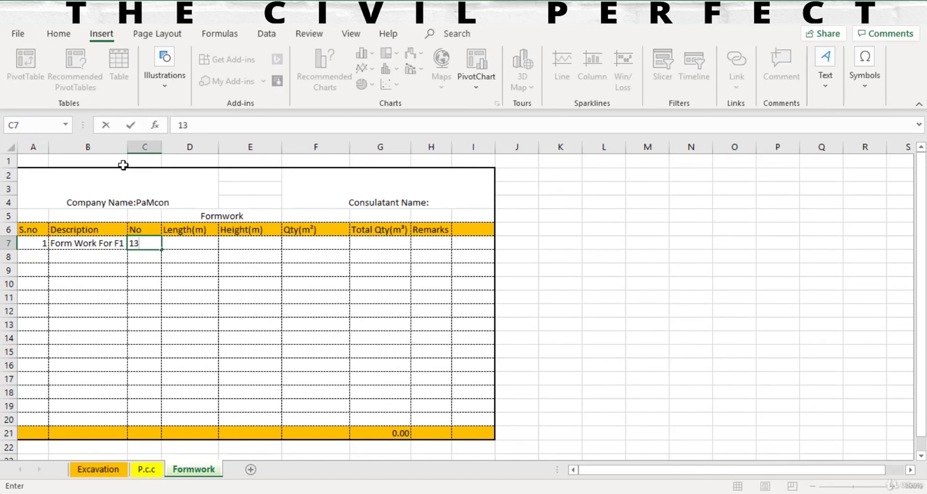
key("Tab")
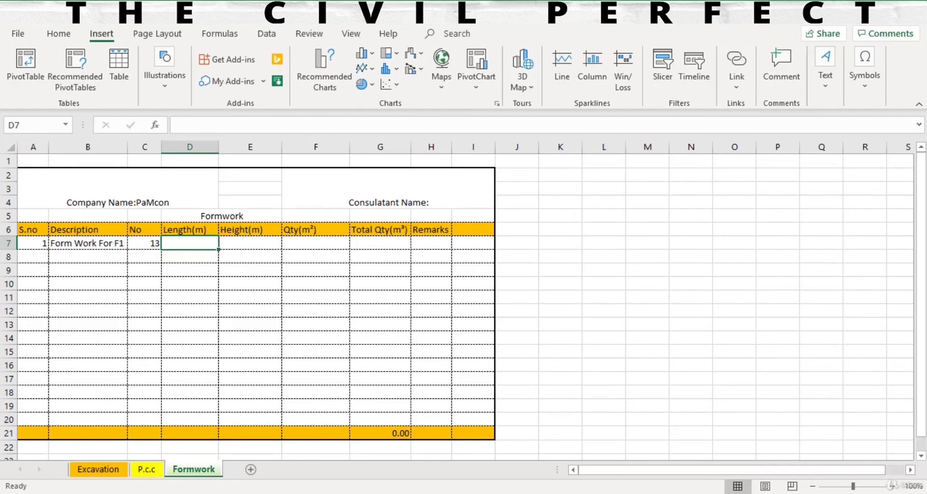
Check the isolated footing plan's side dimensions in AutoCAD, and enter 4 as the Length(m) in cell D7 of the Excel Formwork sheet
key("alt+Tab")
scroll(425, 289, "down", 2)
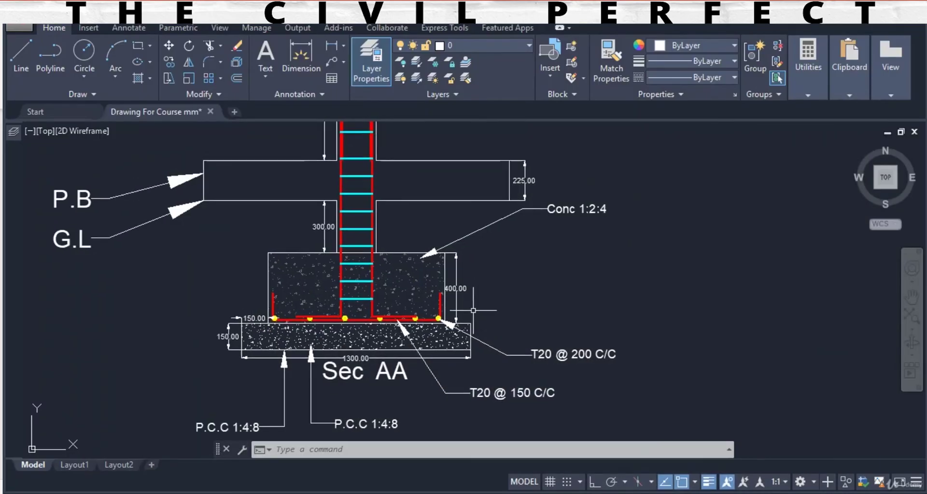
scroll(423, 337, "up", 5)
scroll(424, 290, "down", 4)
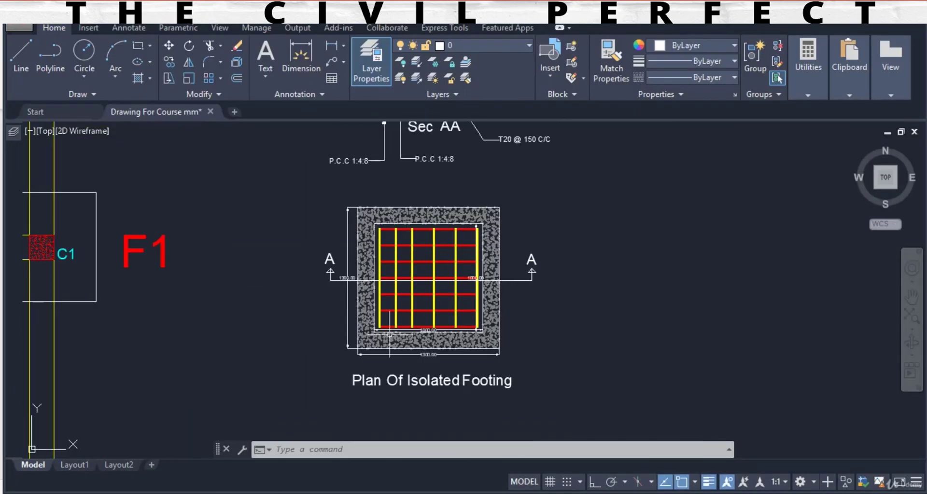
scroll(434, 271, "up", 3)
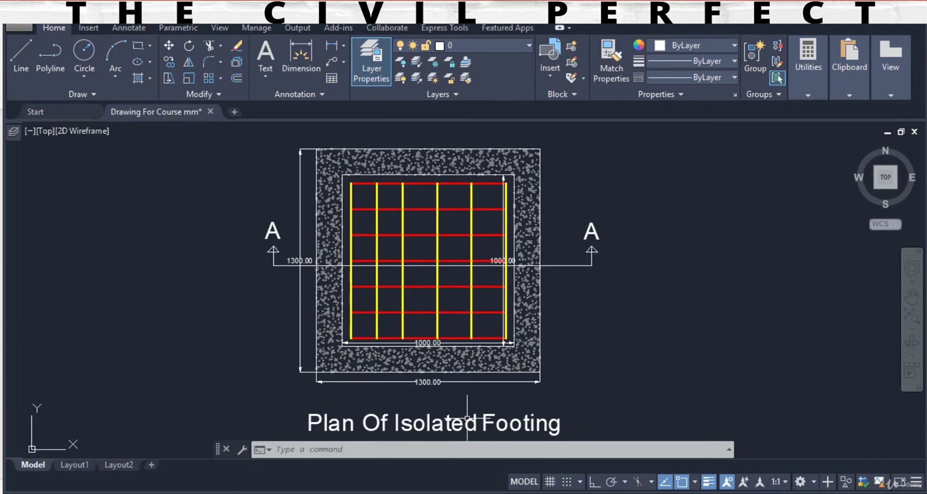
key("alt+Tab")
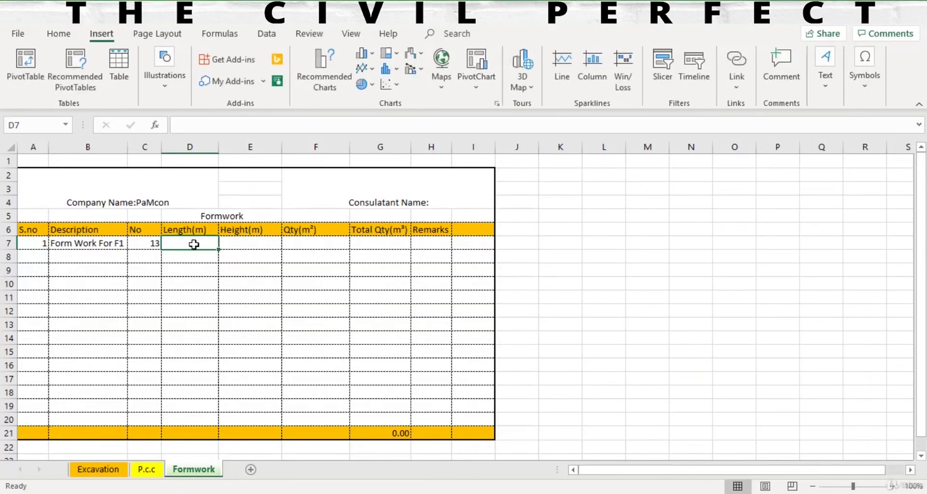
type("4")
key("Tab")
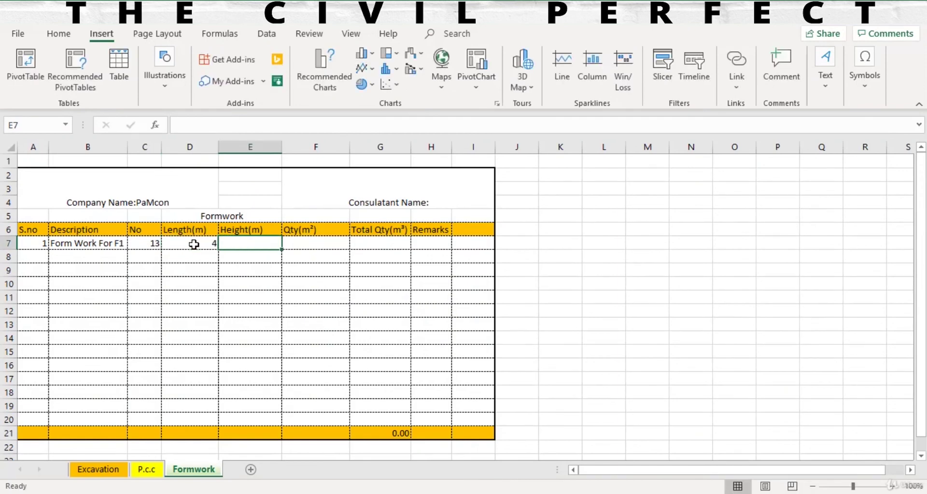
Check the footing's concrete height in Sec AA in AutoCAD, and convert it to metres in Calculator by dividing 400 by 1000
key("alt+Tab")
scroll(464, 271, "down", 3)
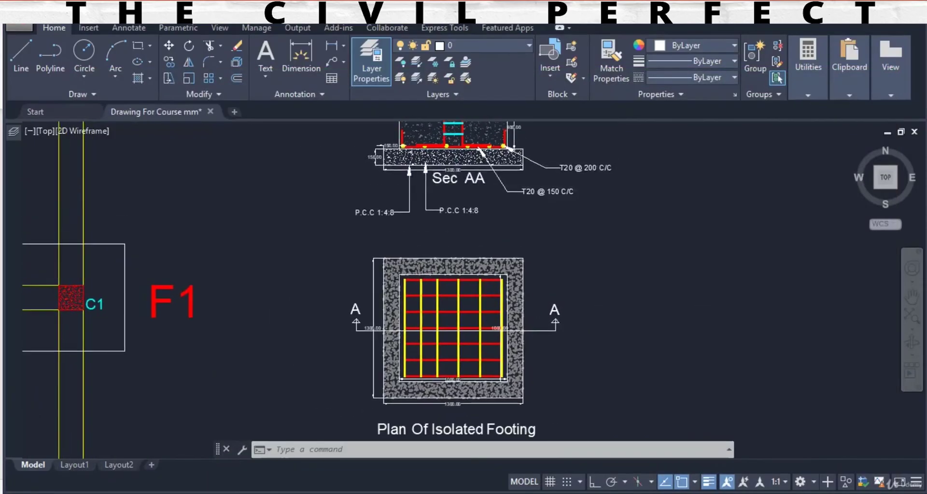
scroll(510, 288, "up", 5)
left_click_drag(510, 288, 513, 349)
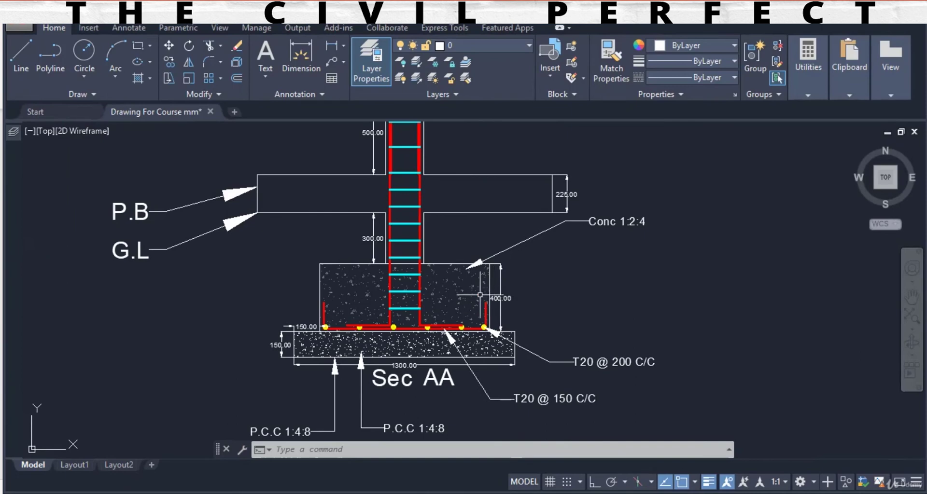
scroll(499, 313, "up", 2)
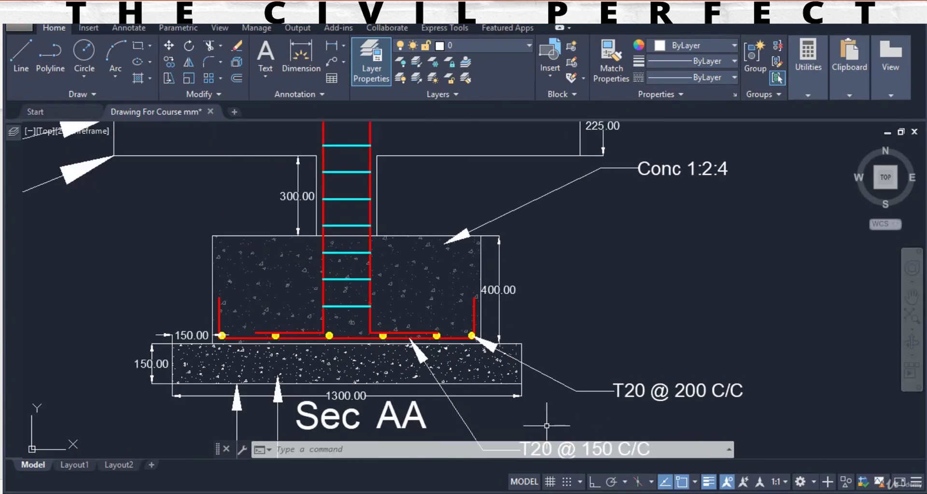
left_click(640, 492)
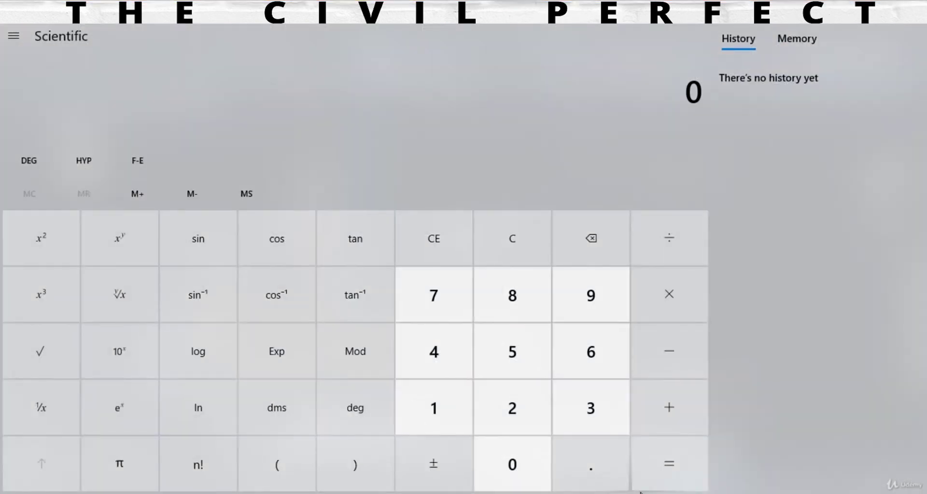
type("400")
key("slash")
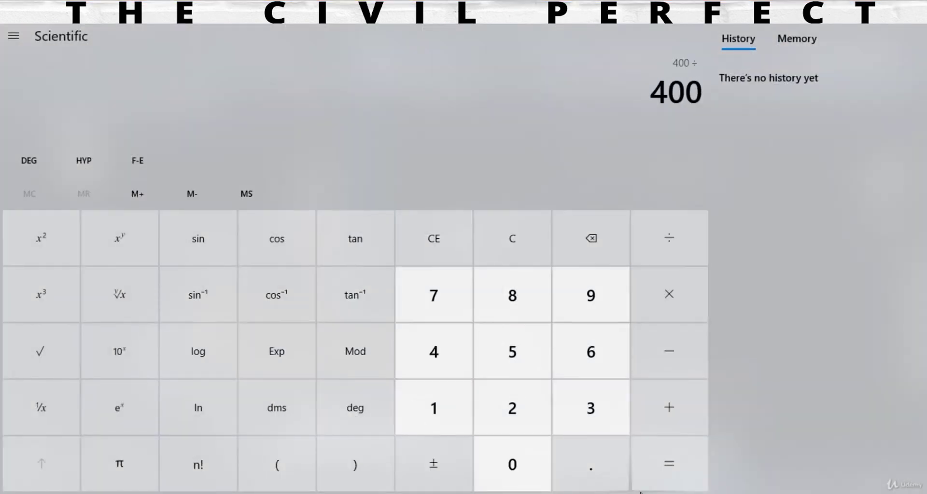
type("1000")
key("Return")
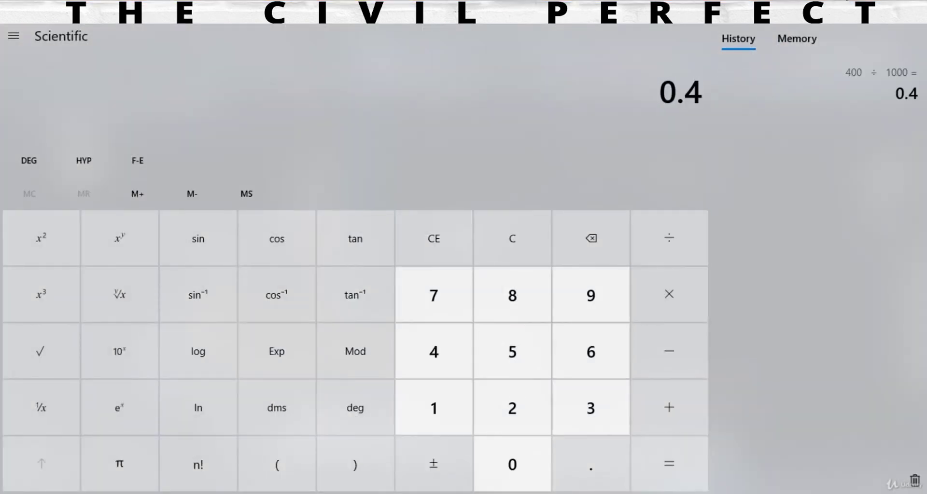
Return to the Excel Formwork sheet and enter .4 as the Height(m) in cell E7
key("alt+Tab")
key("alt+Tab")
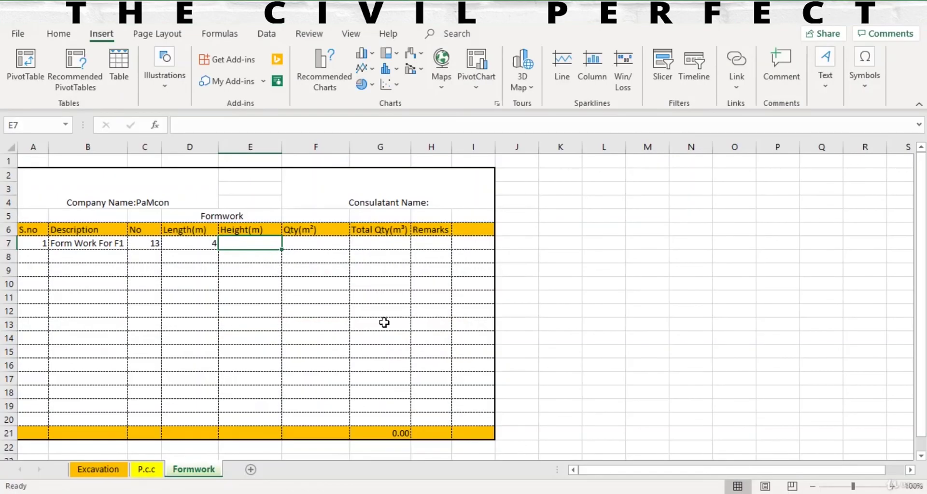
type(".")
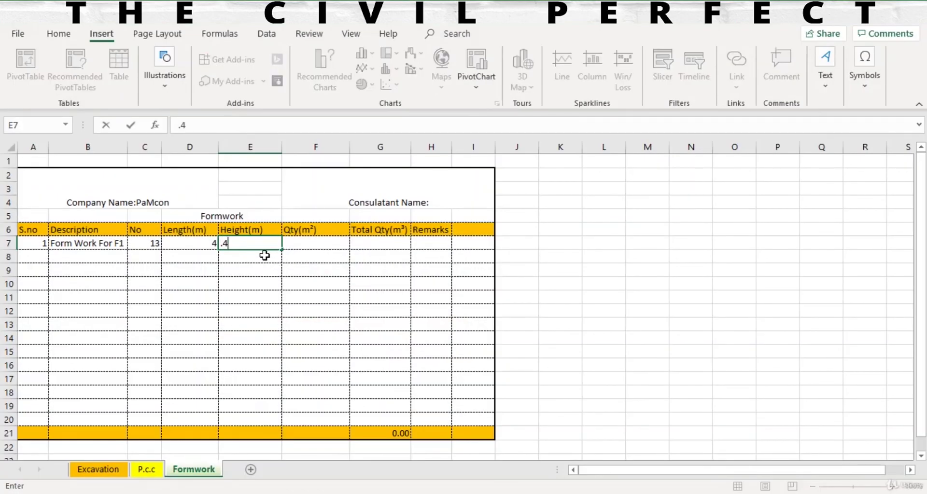
type("4")
key("Tab")
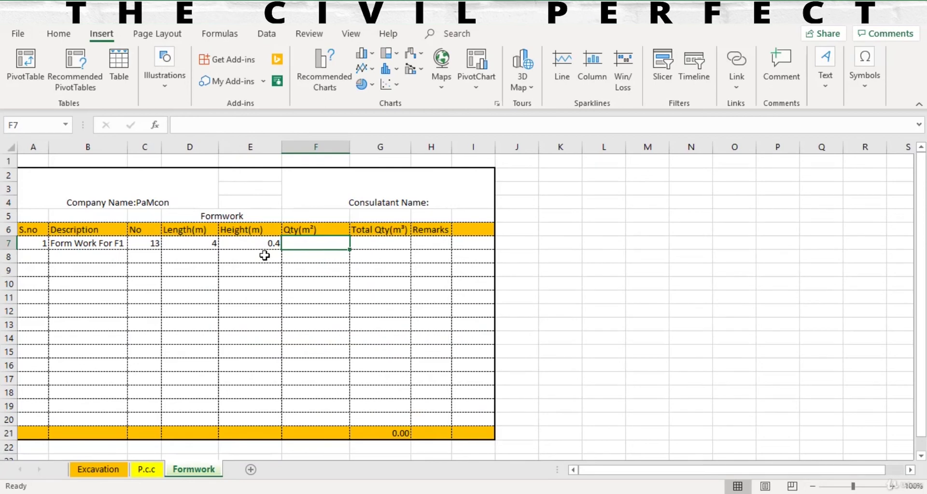
Calculate the F1 formwork quantity in cell F7 with the formula =C7*D7*E7
type("=")
left_click(147, 243)
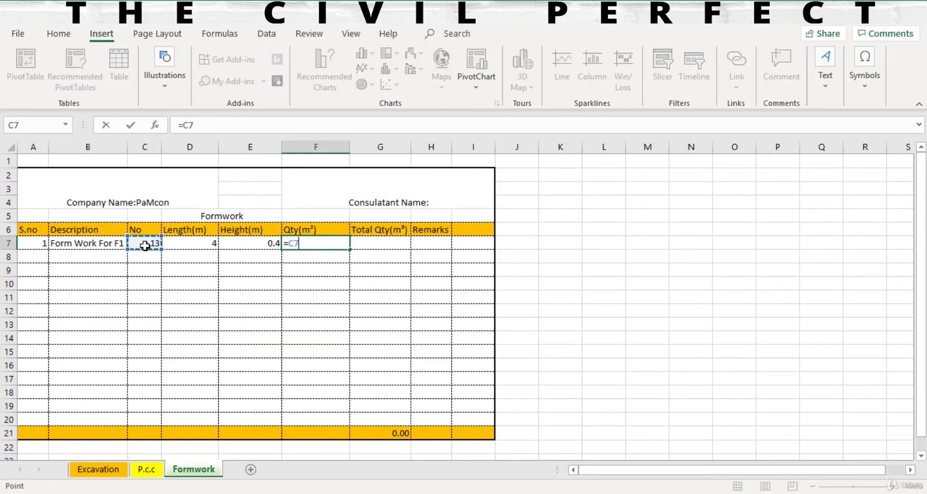
type("*")
left_click(195, 243)
type("*")
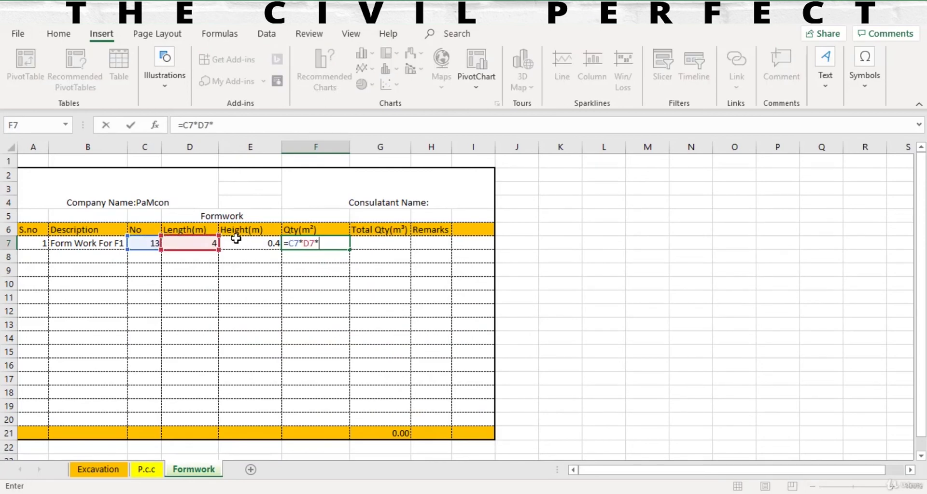
left_click(239, 242)
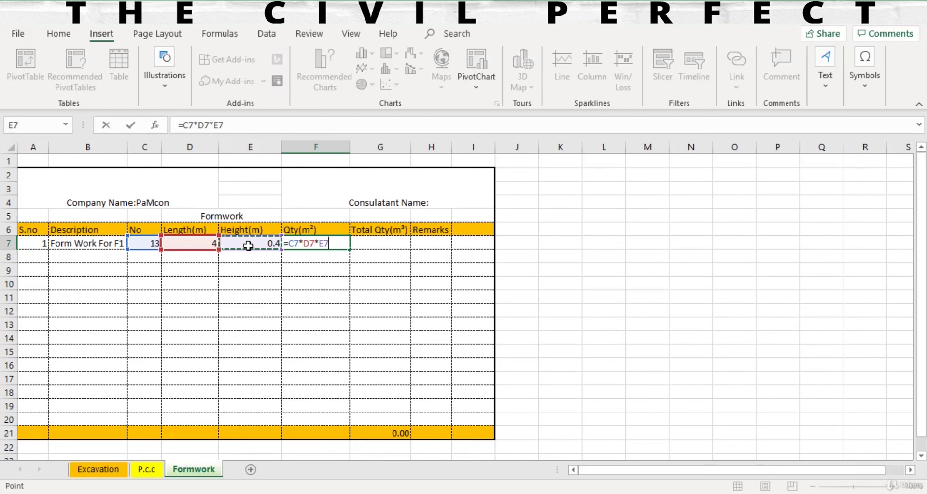
key("Return")
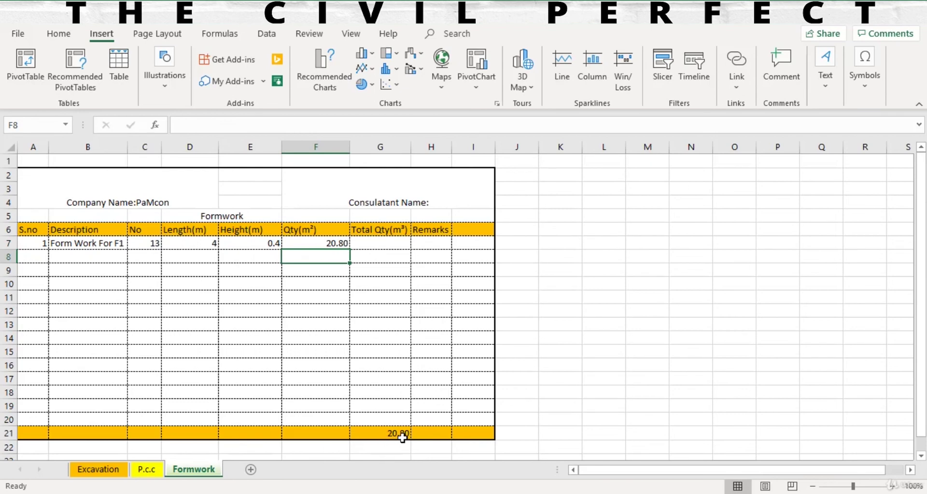
Center-align the contents of the Formwork table body and total row, cells A7:I21
left_click_drag(27, 241, 457, 434)
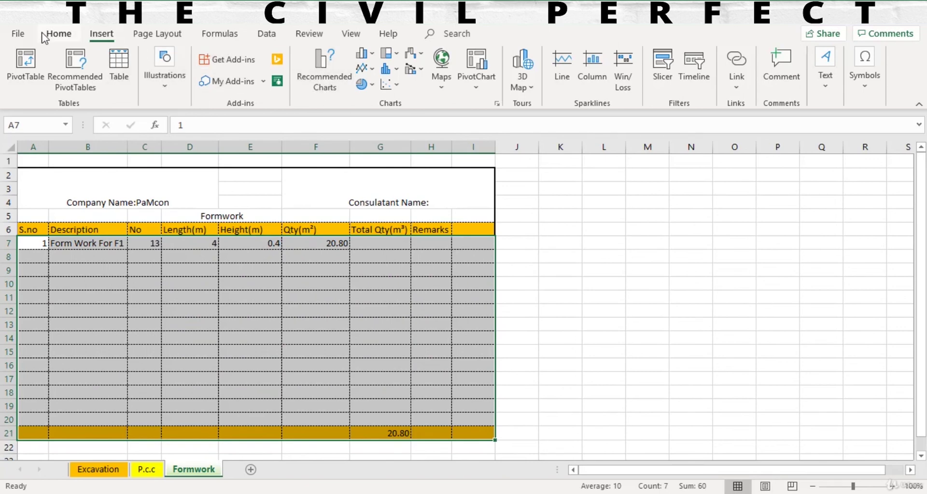
left_click(58, 34)
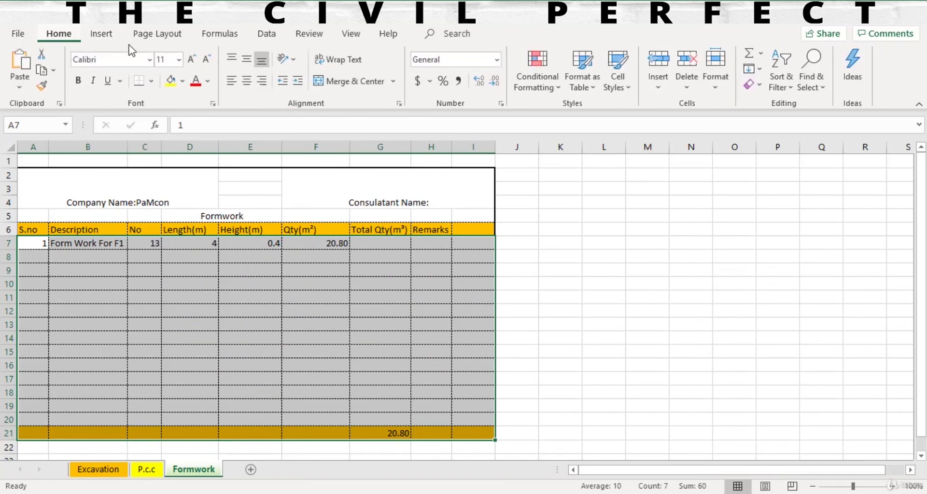
left_click(247, 82)
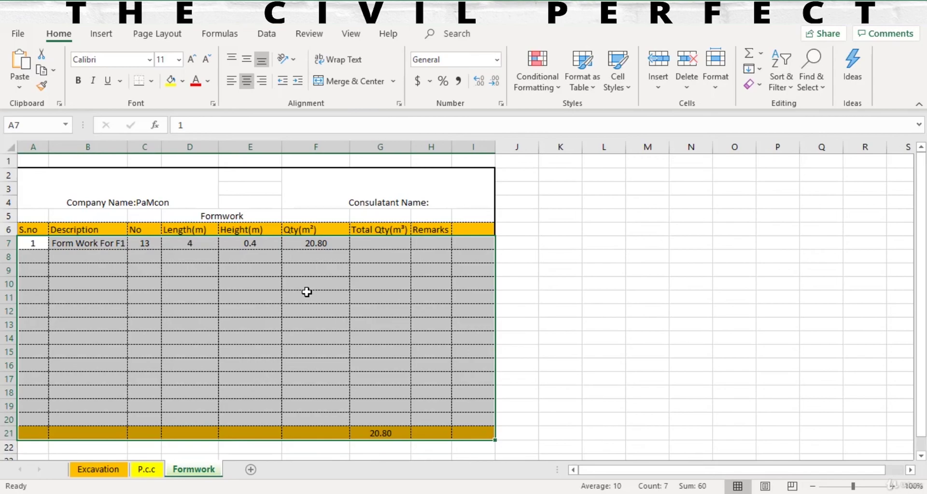
Switch to AutoCAD and examine the Plan Of Isolated Footing, including its inner footing and outer P.C.C dimensions
key("alt+Tab")
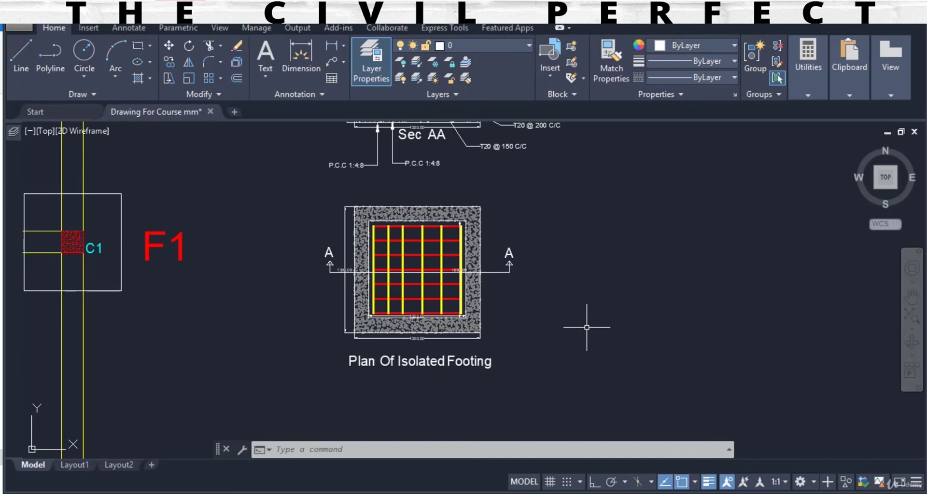
scroll(493, 309, "down", 3)
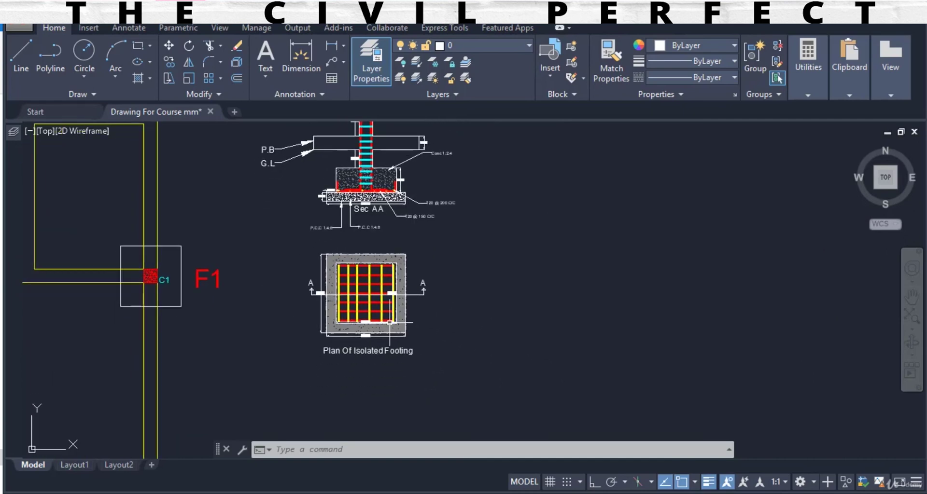
scroll(390, 322, "up", 2)
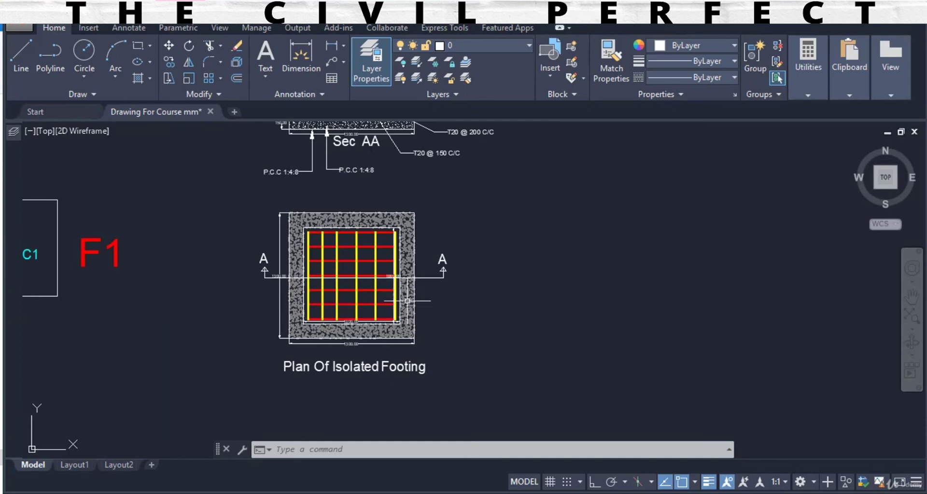
scroll(440, 389, "down", 1)
scroll(415, 338, "up", 1)
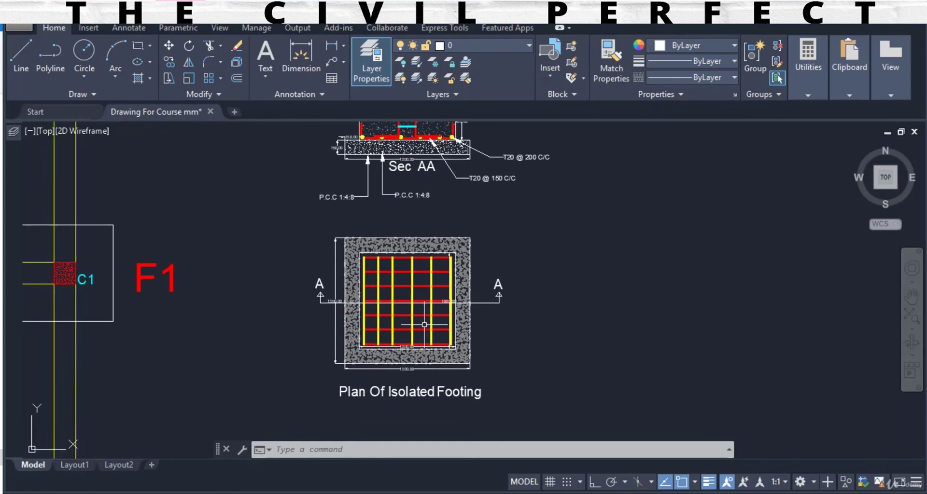
scroll(424, 354, "up", 2)
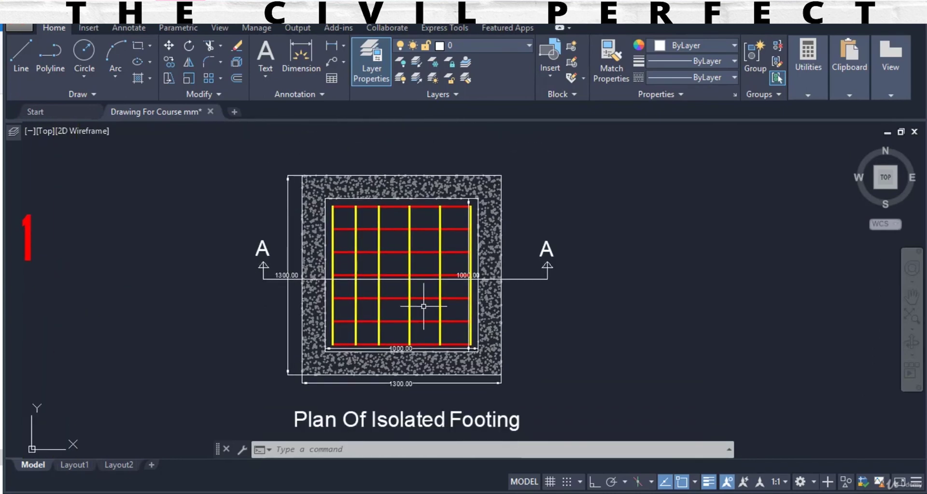
scroll(424, 333, "down", 1)
scroll(343, 257, "up", 1)
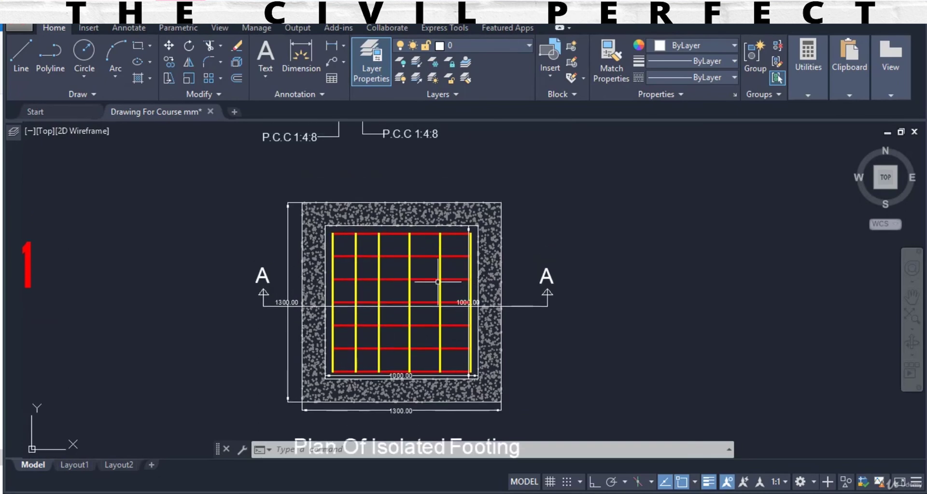
scroll(420, 261, "up", 2)
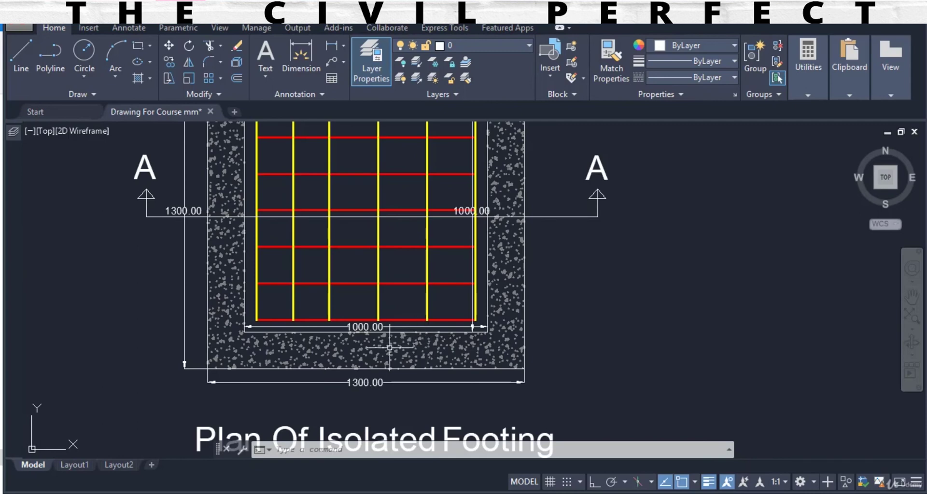
Examine the isolated footing's plan and Sec AA dimensions, along with the F1 footing positions in the foundation layout
scroll(389, 348, "down", 1)
scroll(451, 319, "down", 3)
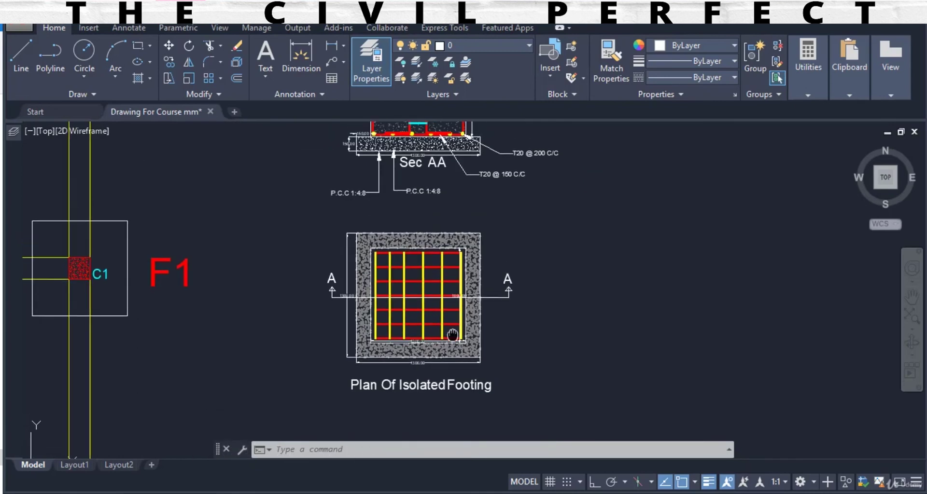
left_click_drag(453, 335, 444, 393)
left_click_drag(437, 357, 437, 280)
scroll(415, 312, "up", 2)
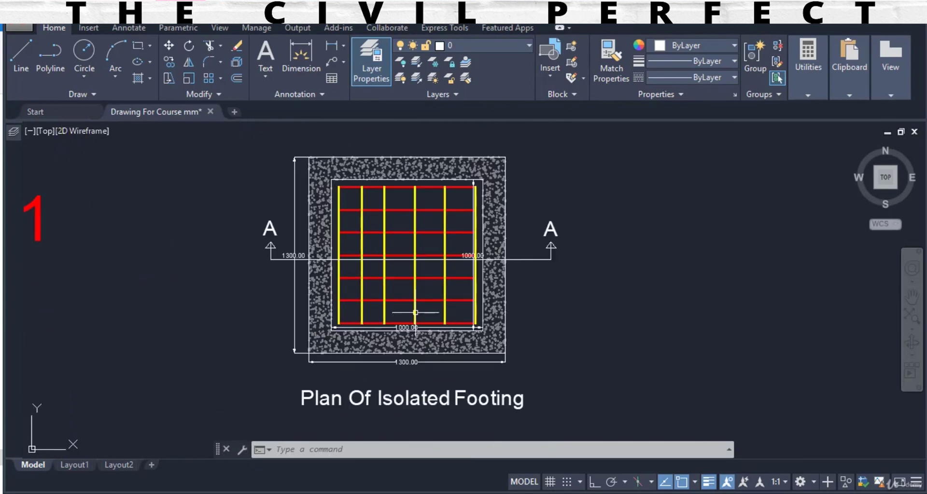
scroll(416, 312, "up", 4)
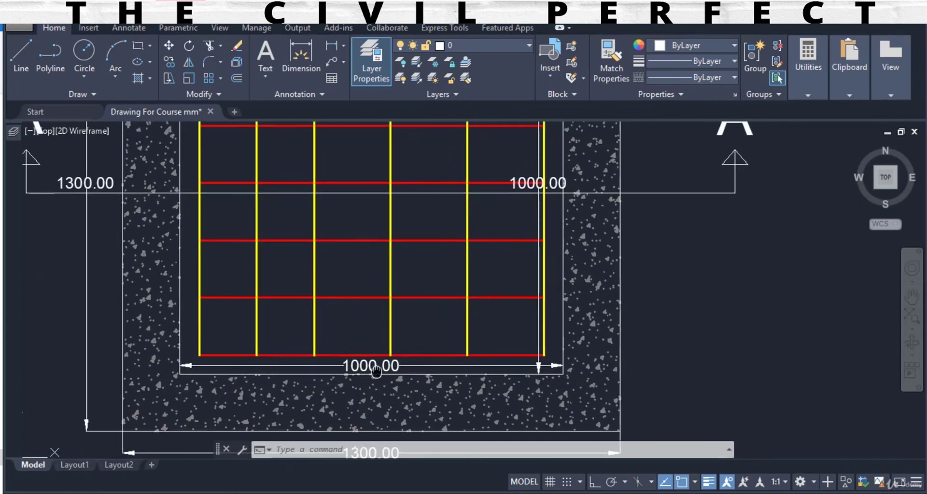
scroll(435, 370, "down", 3)
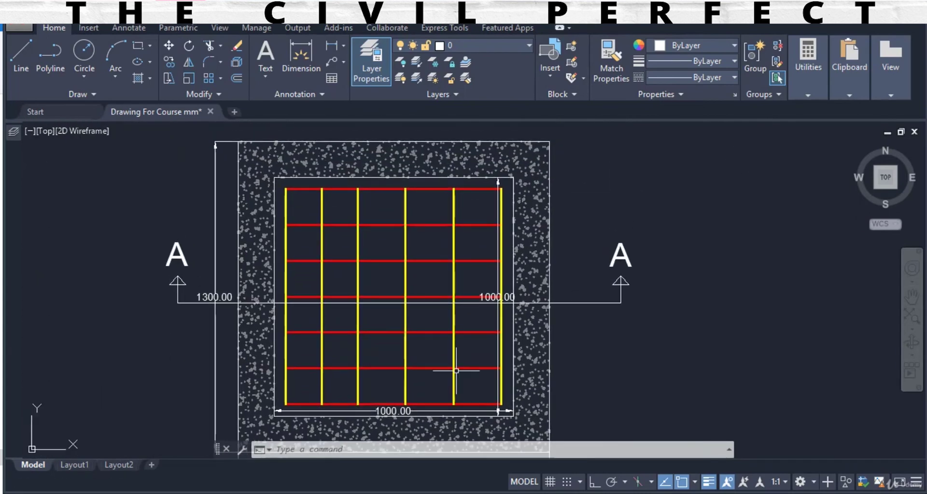
scroll(496, 285, "down", 2)
left_click_drag(483, 211, 480, 310)
left_click_drag(526, 138, 525, 232)
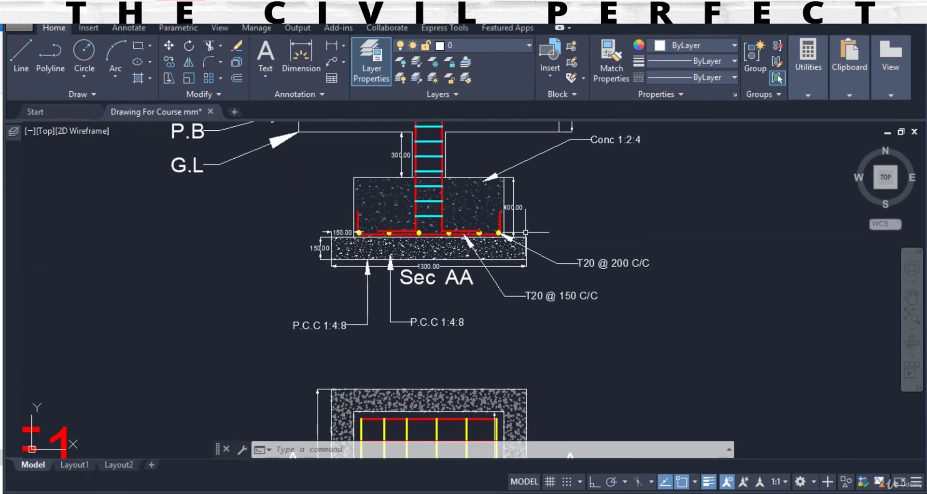
scroll(526, 233, "up", 2)
scroll(503, 312, "down", 6)
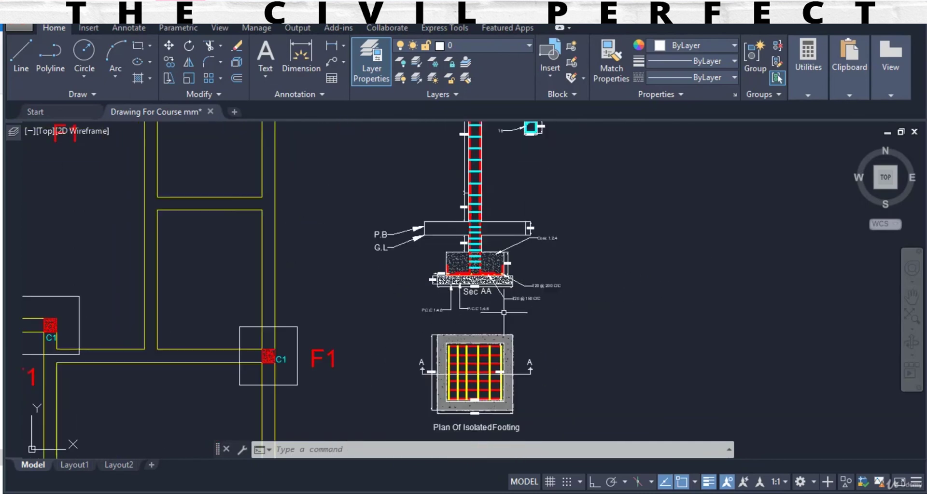
left_click_drag(503, 312, 521, 216)
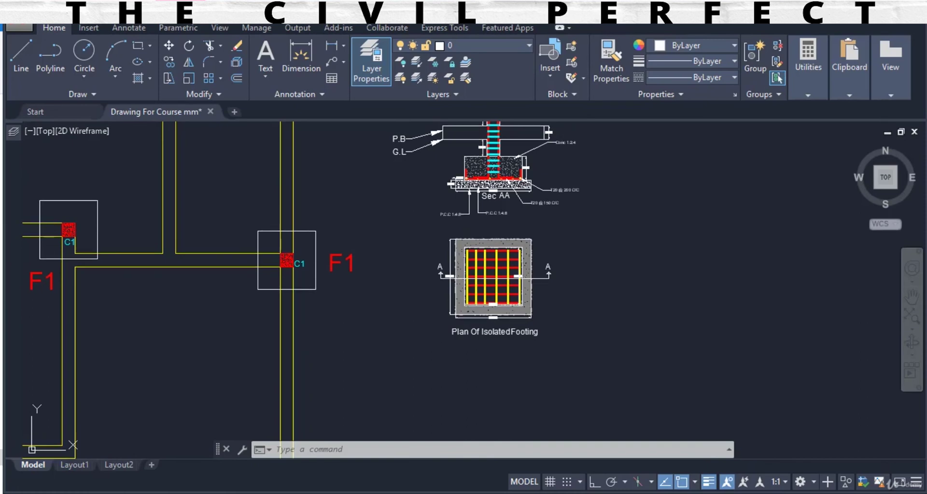
scroll(503, 307, "down", 4)
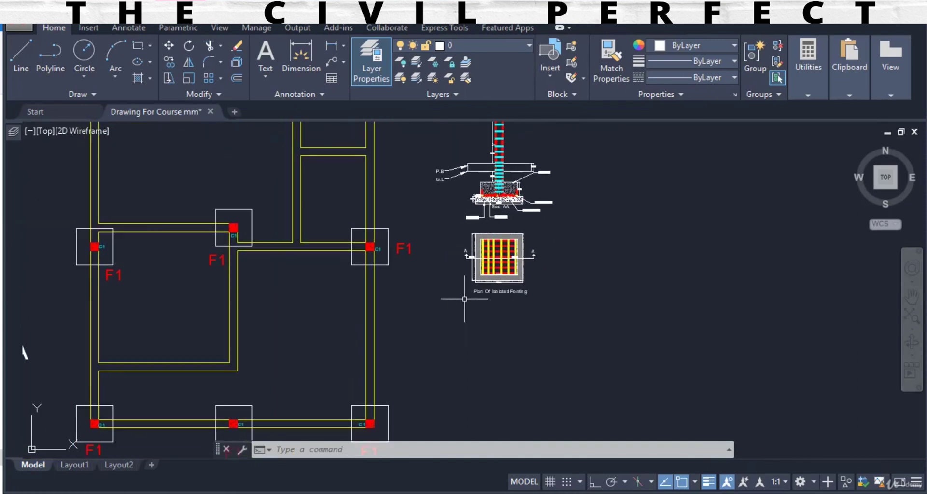
left_click_drag(418, 262, 434, 380)
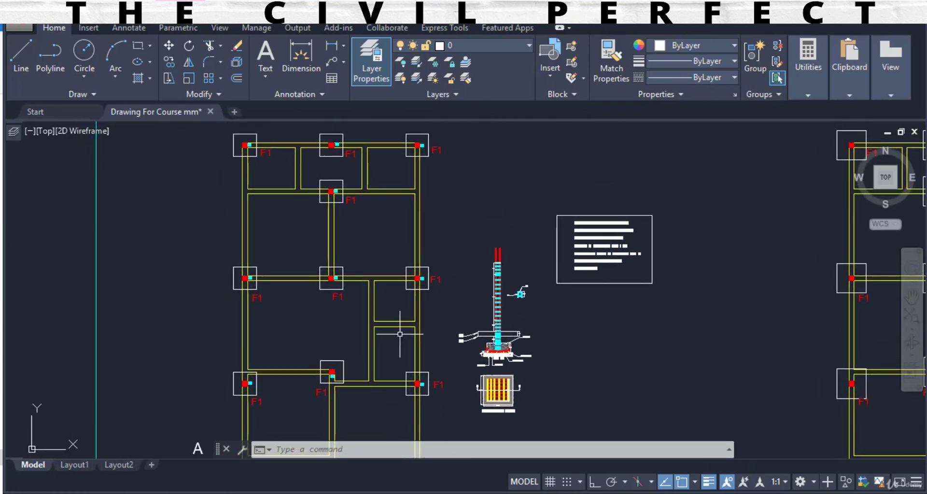
left_click_drag(430, 331, 430, 269)
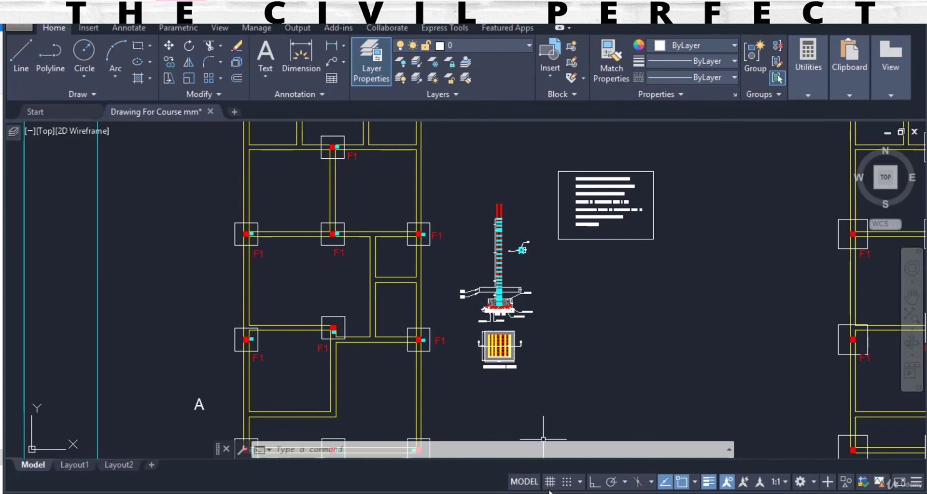
Return to the Excel workbook and create a copy of the P.c.c sheet at the end of the workbook
left_click(512, 449)
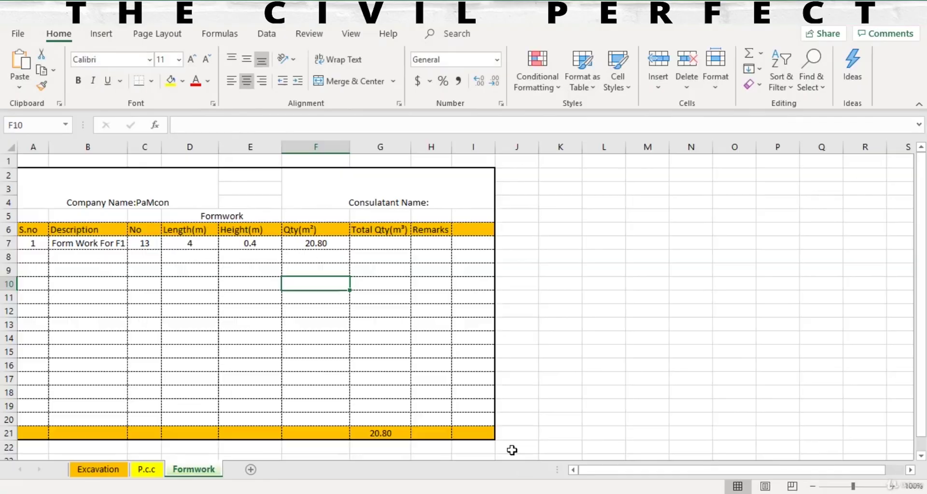
left_click(143, 470)
right_click(143, 470)
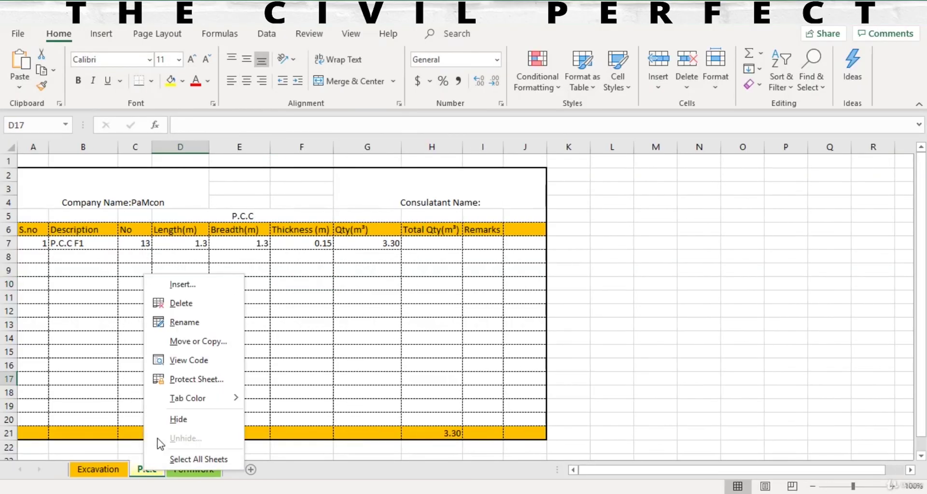
left_click(198, 341)
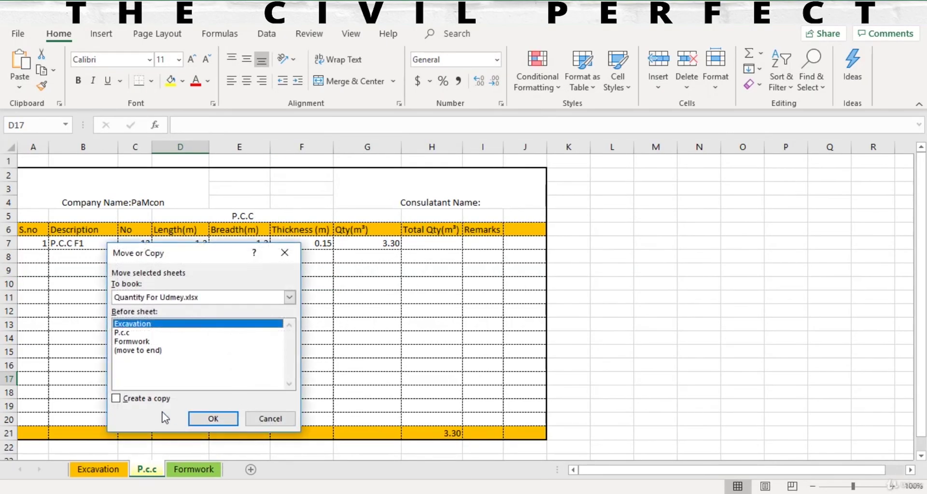
left_click(140, 350)
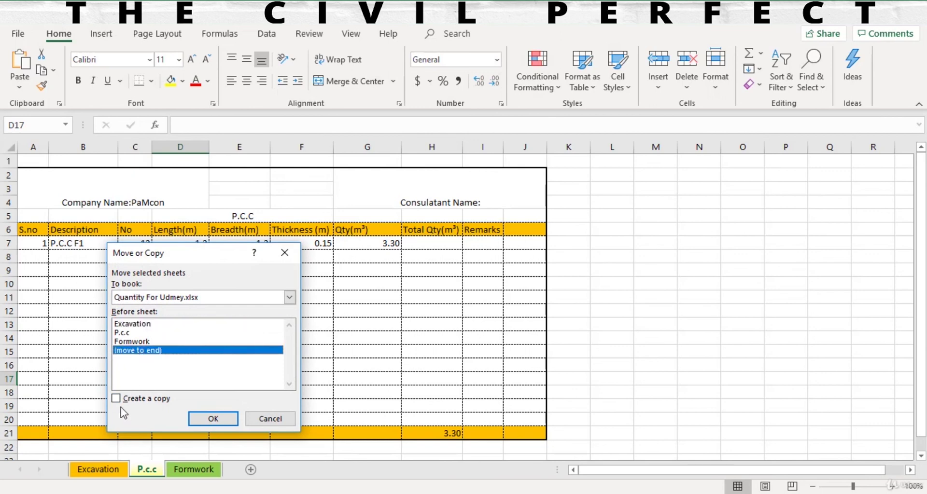
left_click(117, 399)
left_click(212, 419)
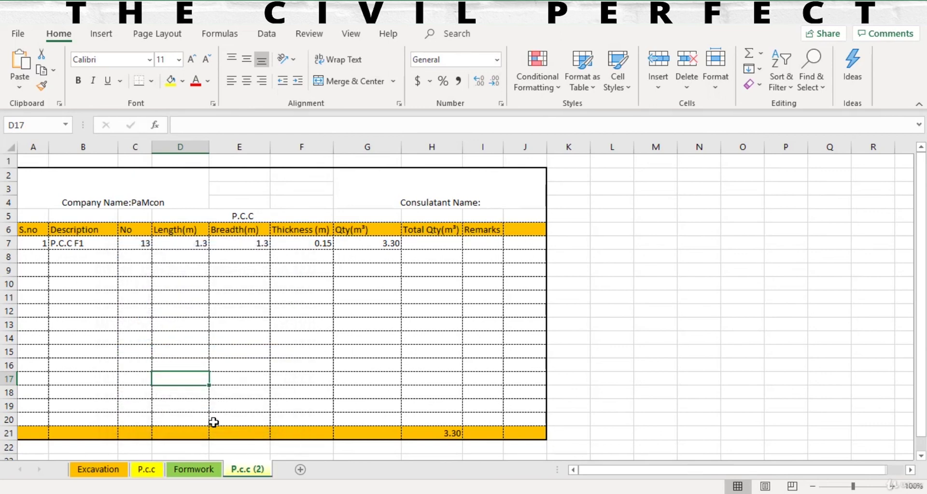
Rename the copied P.c.c sheet as Conc For Foundation
right_click(252, 475)
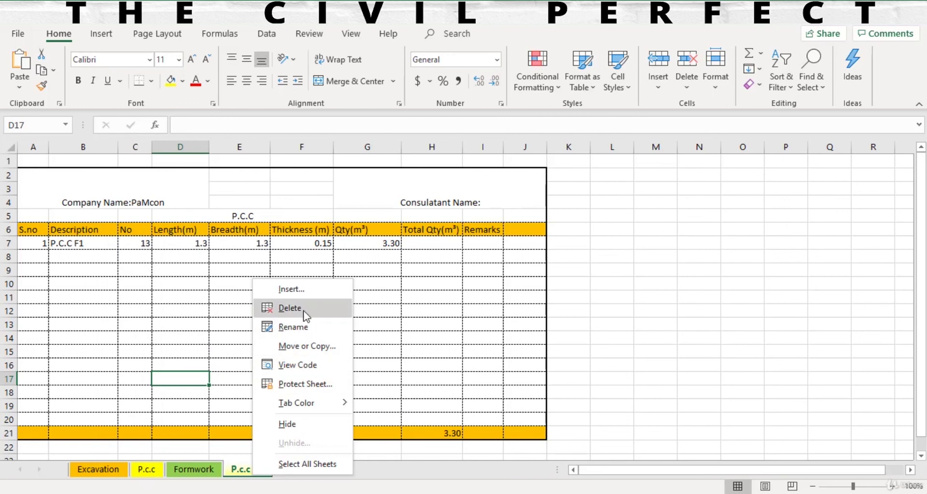
left_click(294, 327)
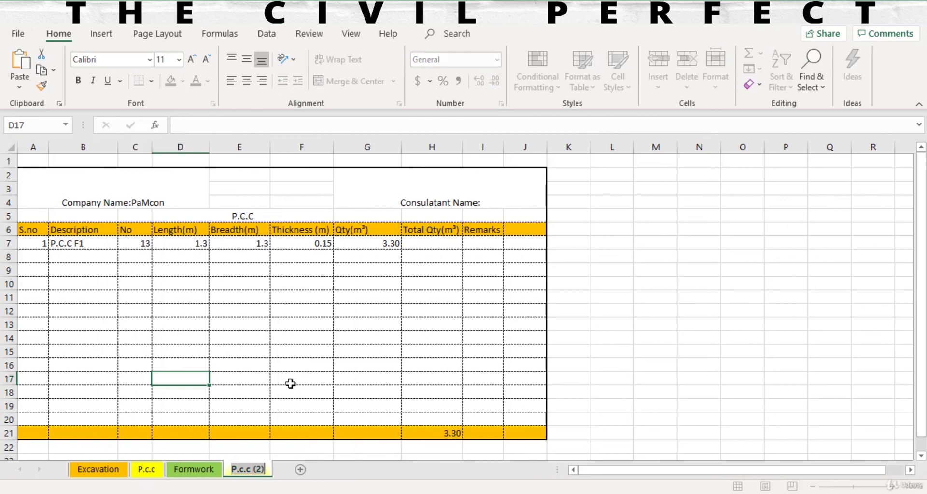
type("c")
key("BackSpace")
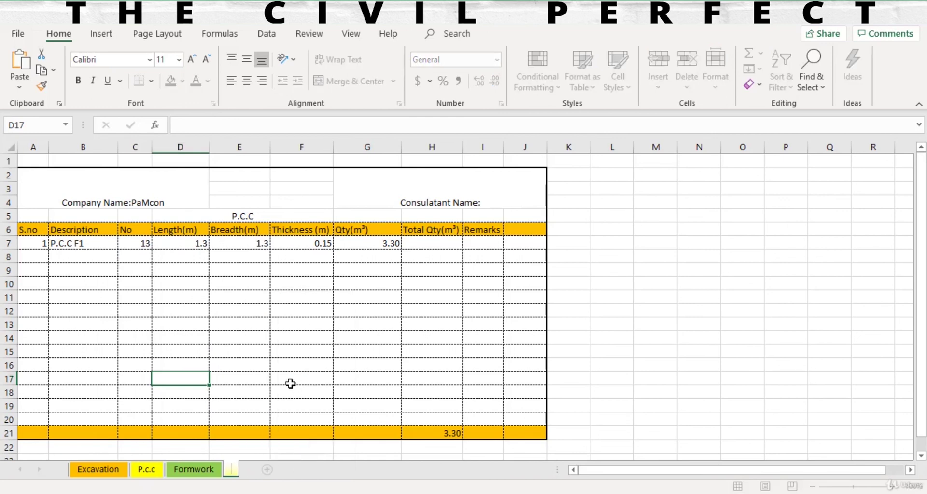
type("Conc For Fou")
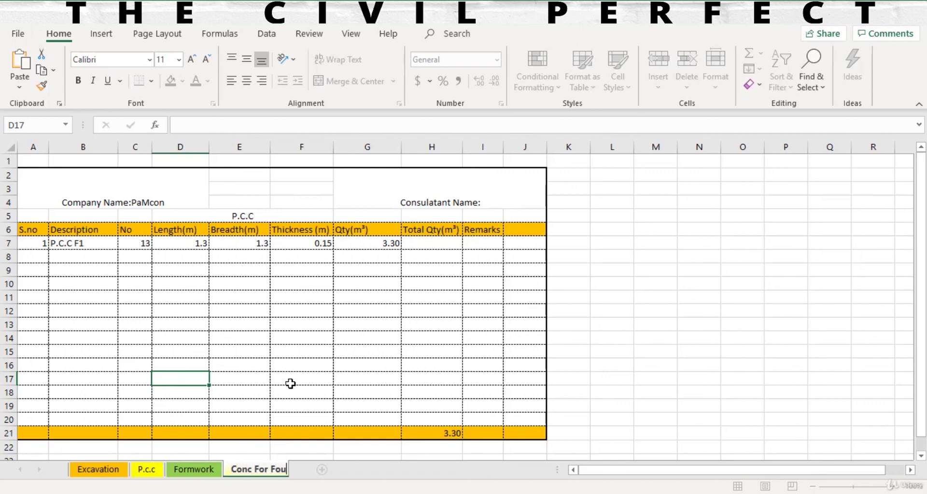
type("ndation")
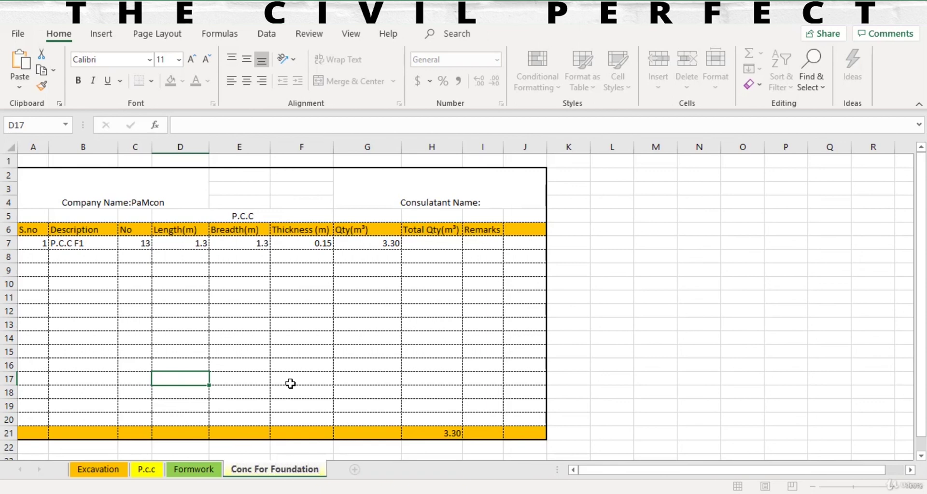
key("Return")
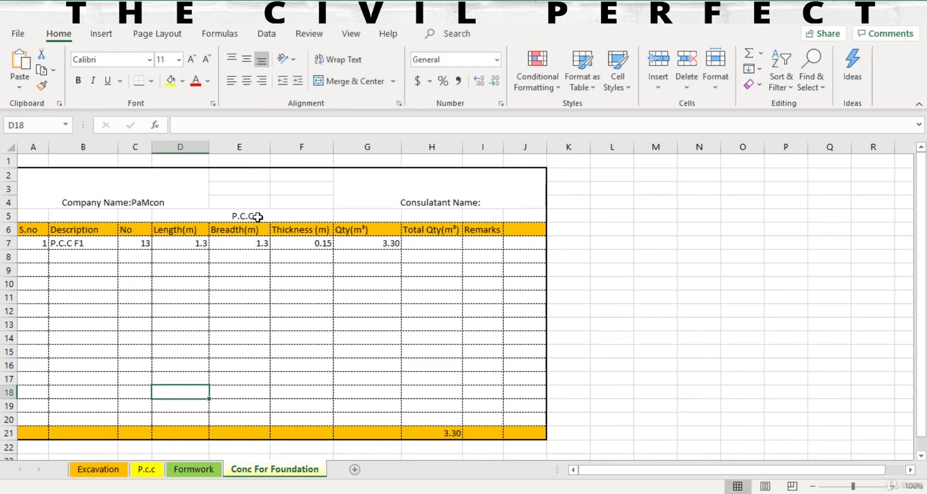
Replace the P.C.C table title in merged cell D5 with Conc For Foundation
left_click(258, 216)
double_click(258, 216)
left_click_drag(258, 216, 176, 215)
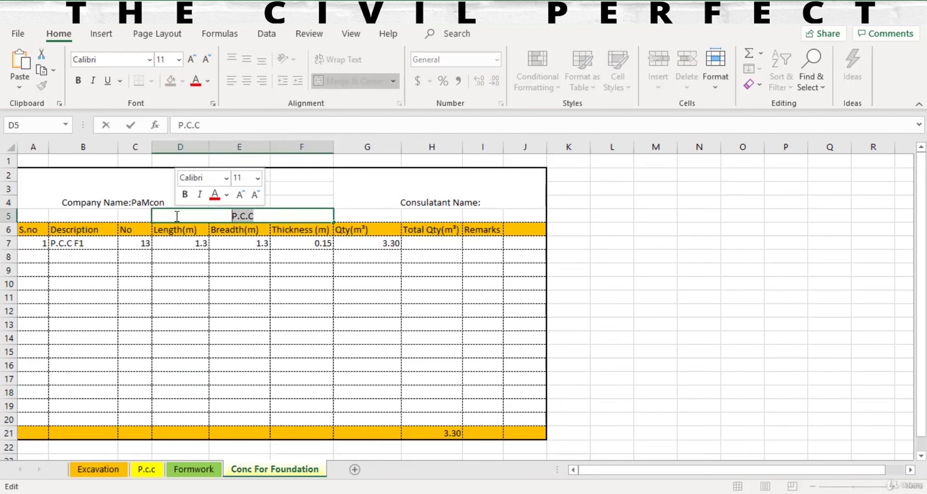
type("Co")
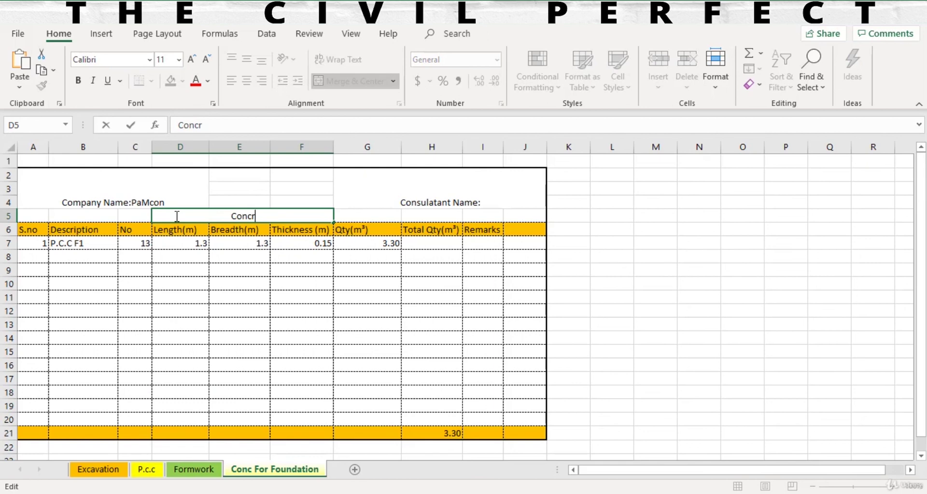
type("nc For Fou")
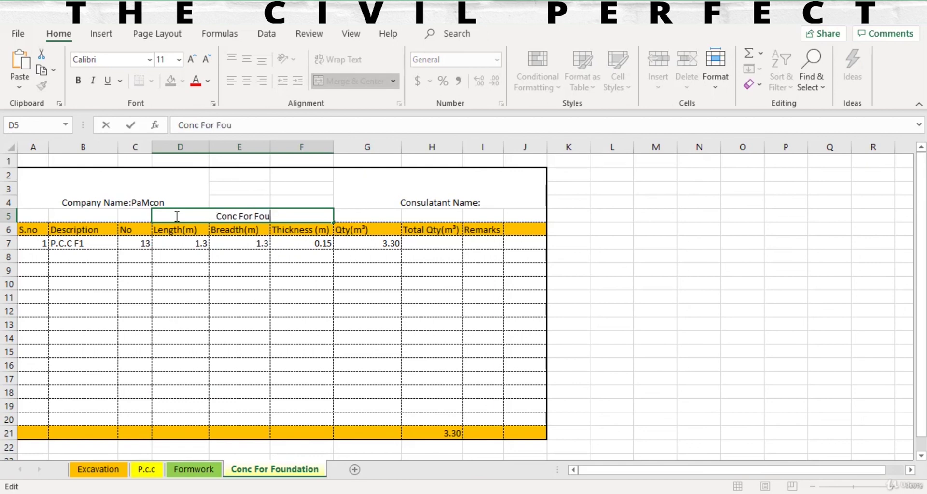
type("ndation")
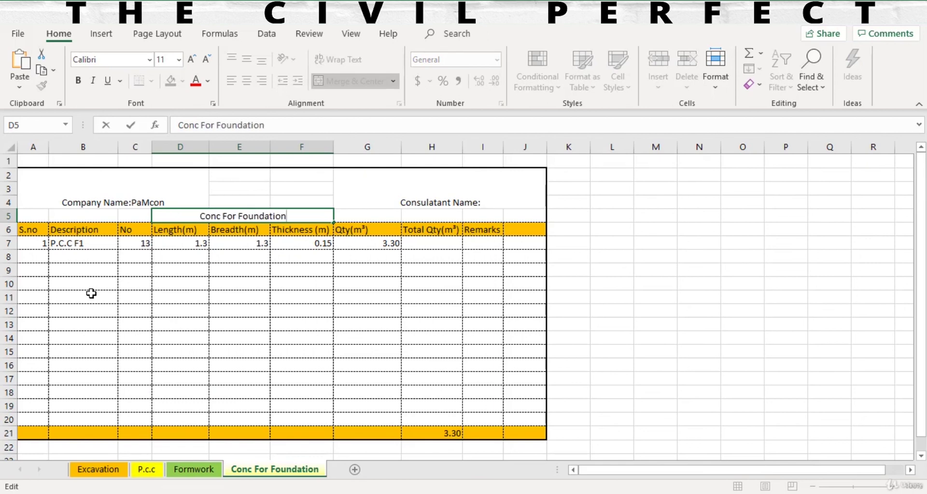
left_click(92, 293)
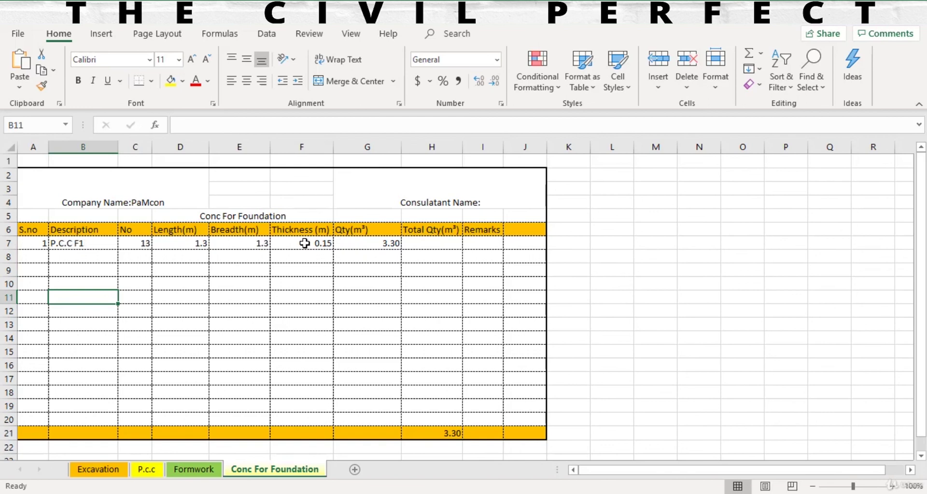
Clear the copied entries in cells B7:F7 and enter Concrete For F1 as the description in B7
left_click(80, 243)
left_click_drag(81, 243, 305, 249)
key("Delete")
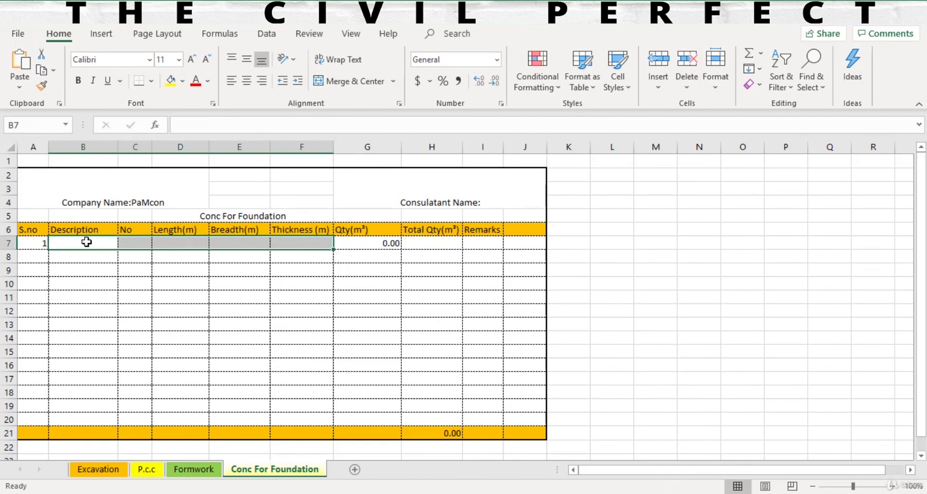
left_click(86, 242)
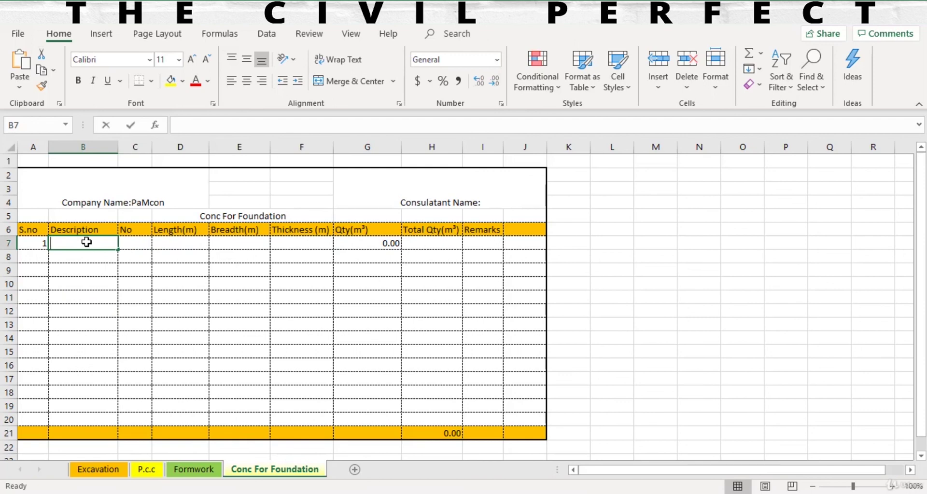
type("Concrete For F1")
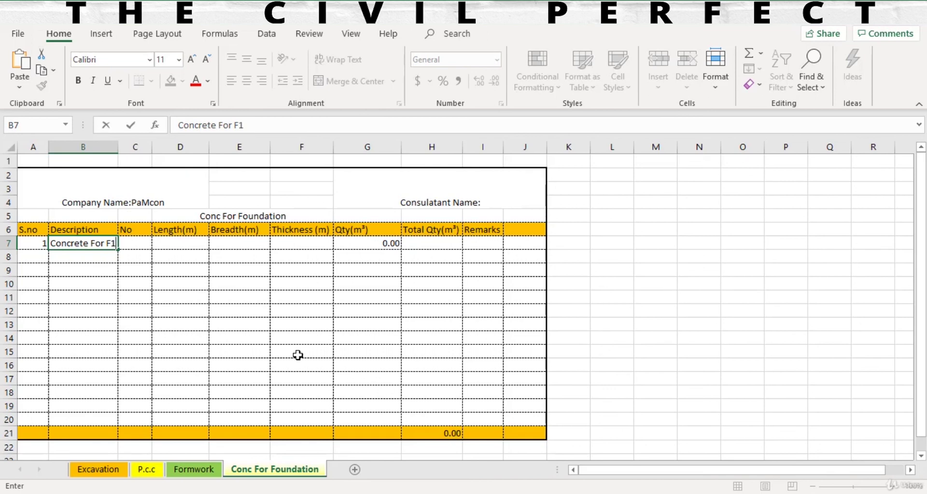
Enter 13 as the No, 1 as the Length(m) and 1 as the Breadth(m) in cells C7:E7
left_click(131, 242)
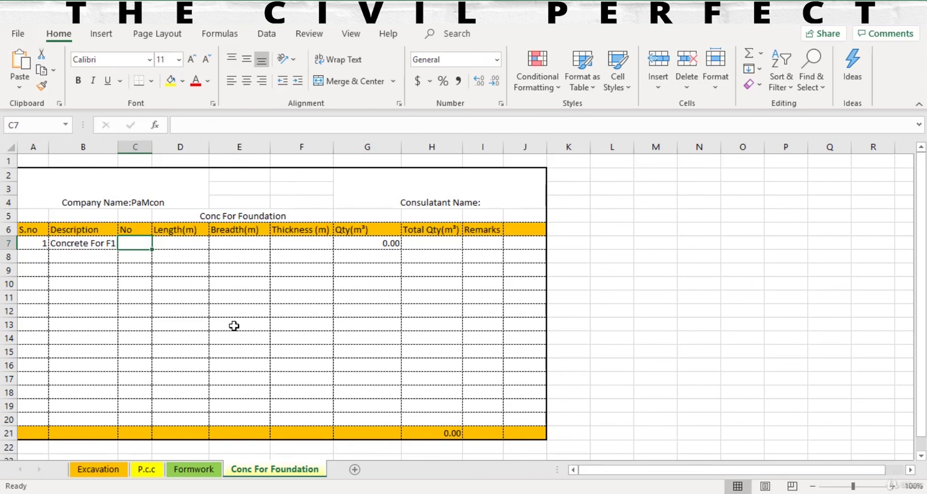
type("13")
key("Tab")
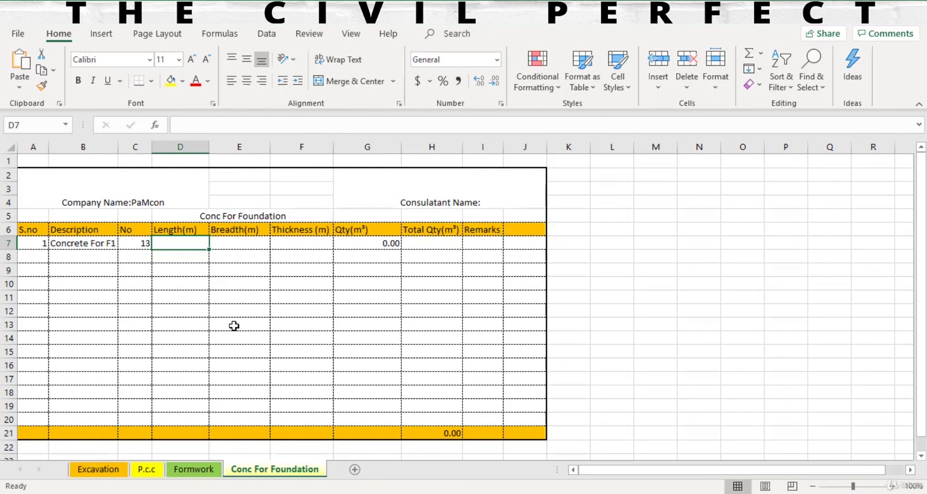
type("1")
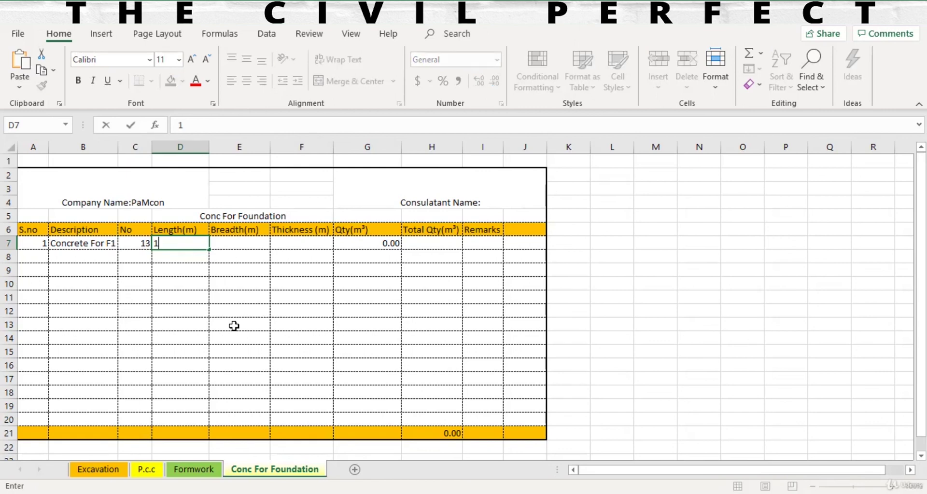
key("Tab")
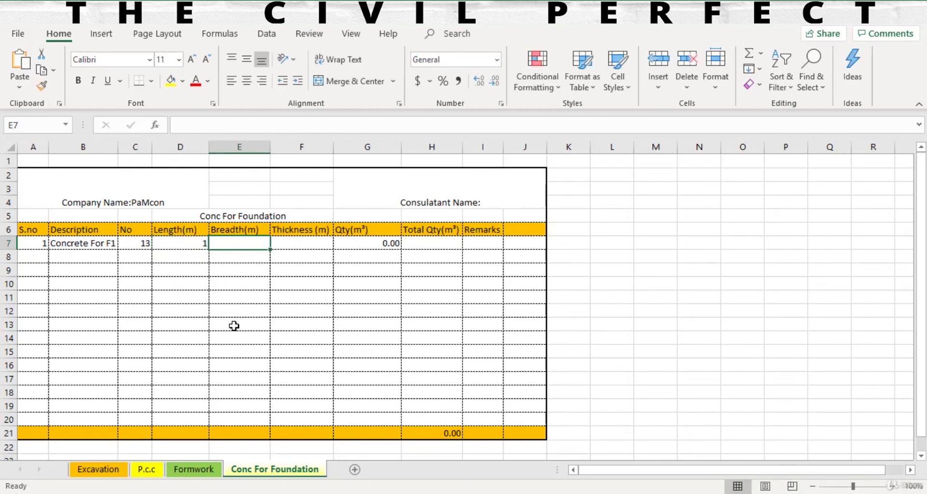
type("1")
key("Tab")
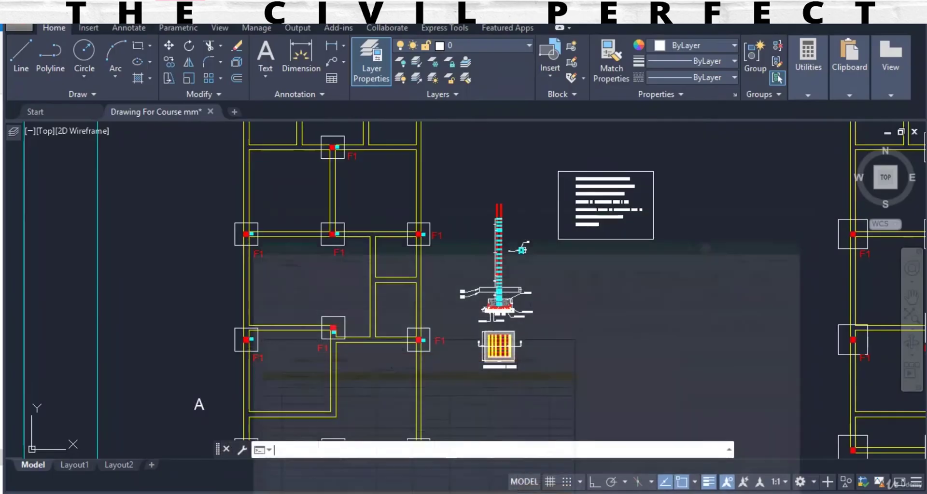
Examine the footing concrete's thickness in Section AA of the drawing and convert it to metres in Calculator as 400 ÷ 1000
scroll(514, 348, "down", 3)
scroll(514, 347, "up", 6)
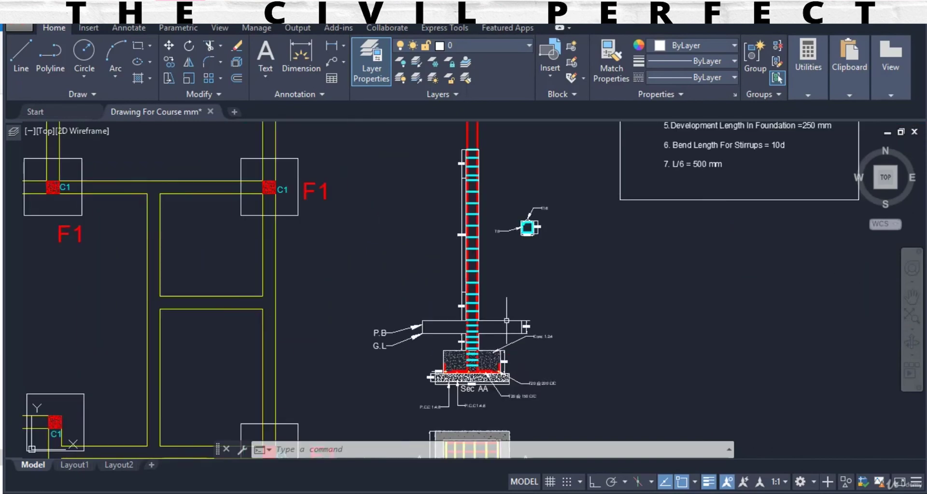
left_click_drag(514, 347, 514, 264)
scroll(451, 342, "up", 3)
scroll(475, 389, "down", 2)
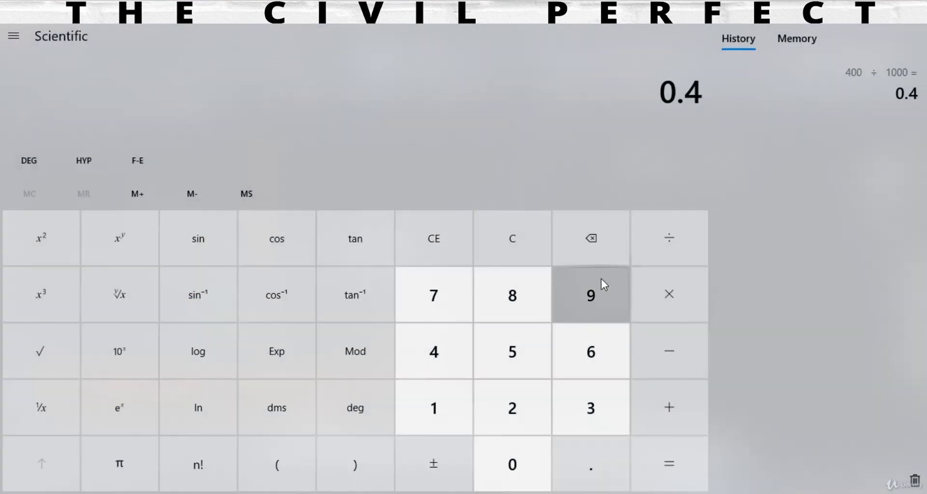
key("Escape")
type("400")
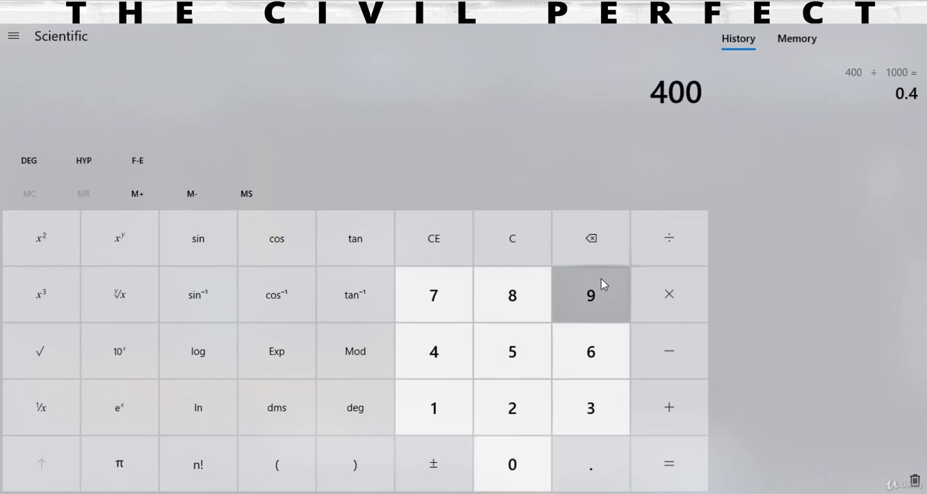
type(" ÷ 1000")
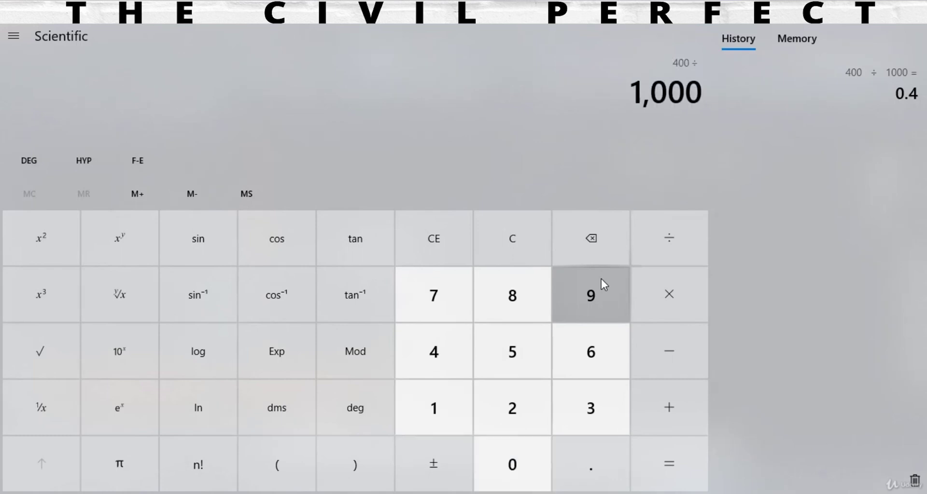
key("Return")
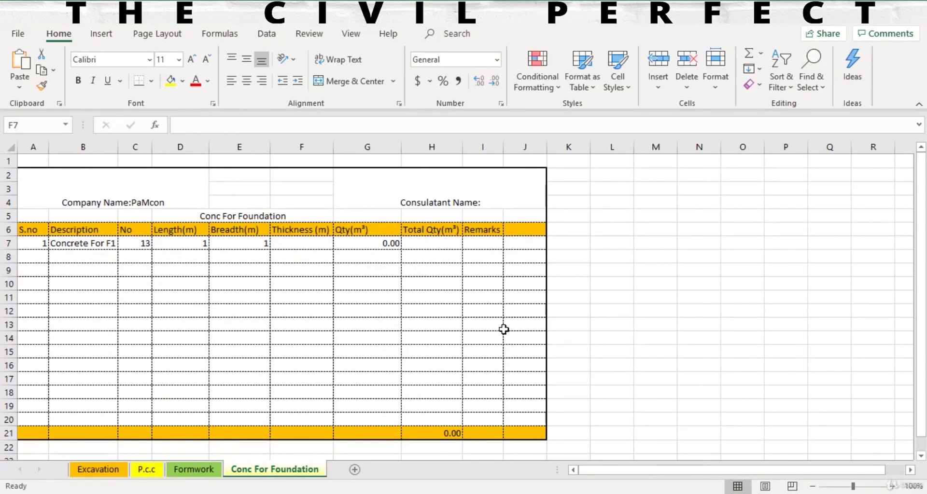
Switch to Excel and enter 0.4 as the Thickness (m) in cell F7 of the Conc For Foundation sheet
left_click(314, 243)
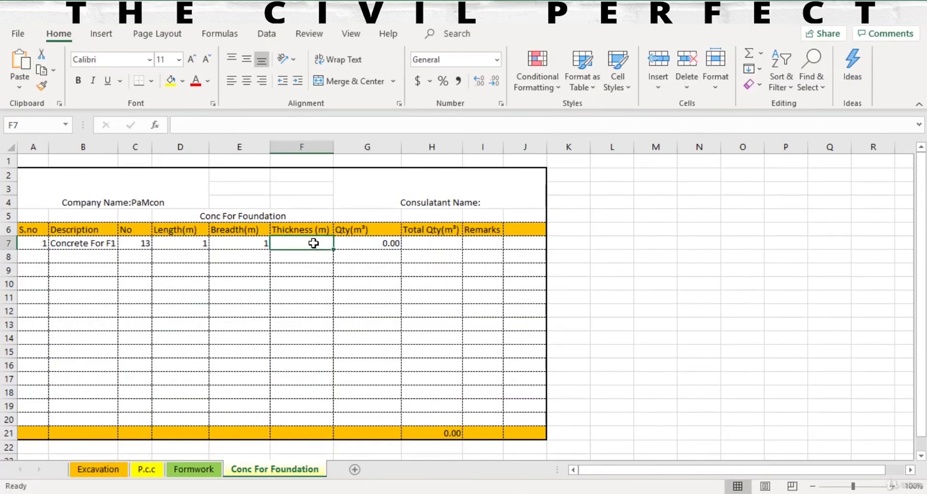
type(".4")
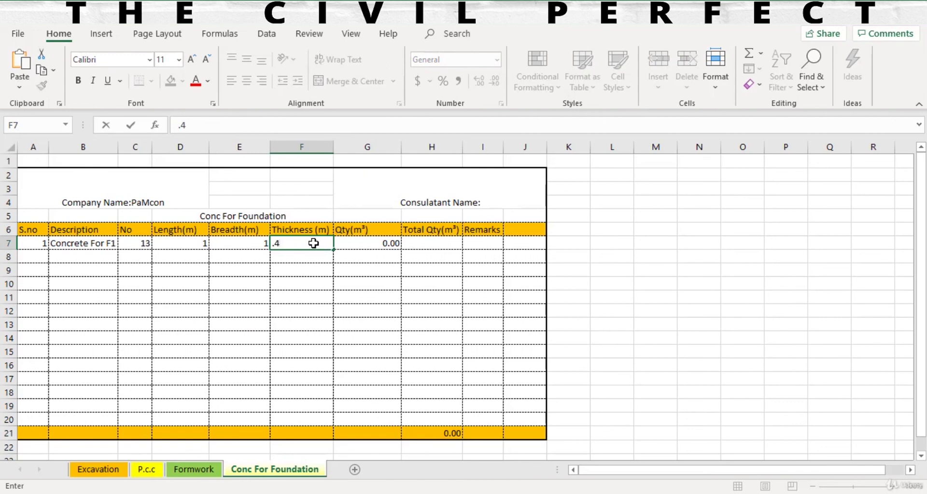
key("Return")
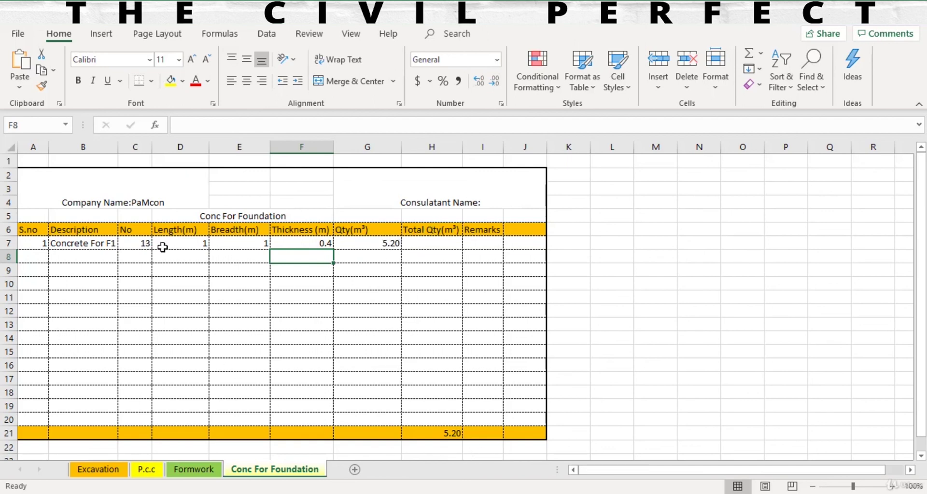
Select the table body cells A7:J21 on the Conc For Foundation sheet
left_click_drag(27, 244, 523, 430)
left_click(101, 34)
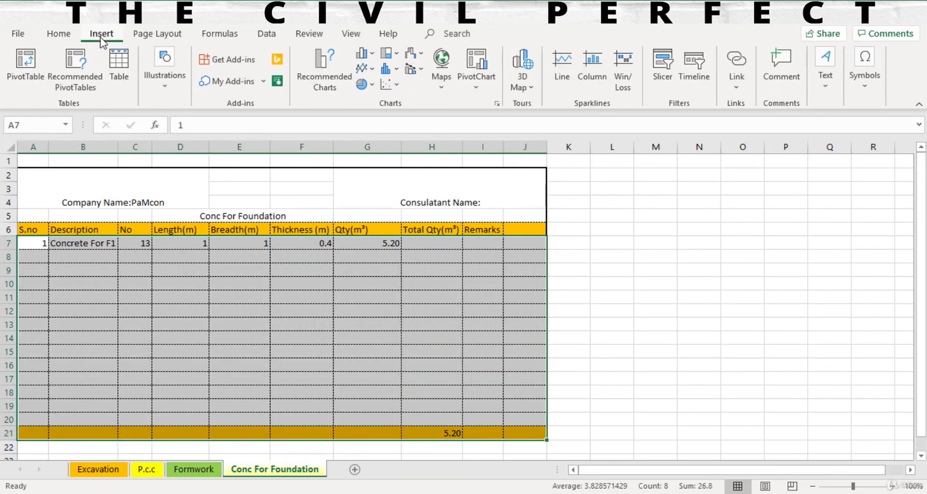